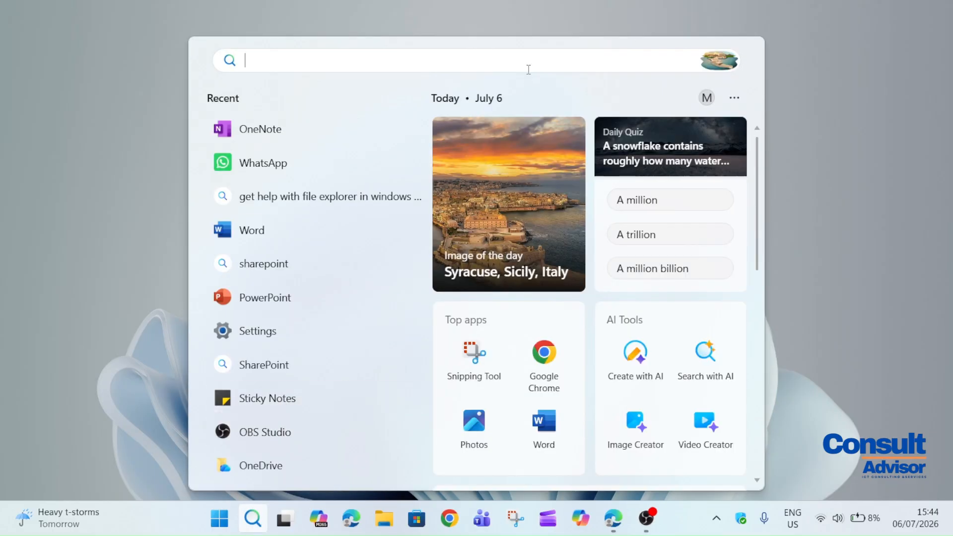
Search Windows for 'onenote' and launch the OneNote desktop app
text(onenote)
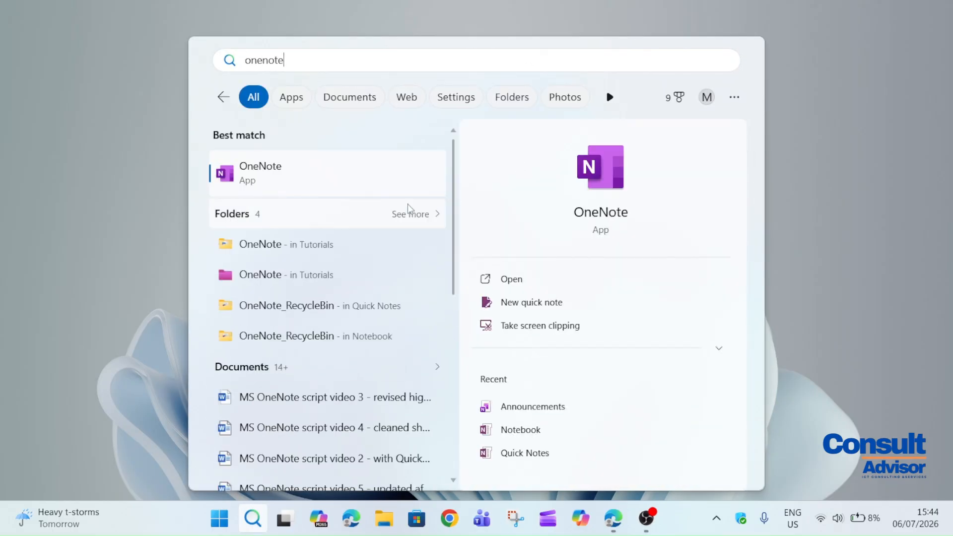
click(326, 186)
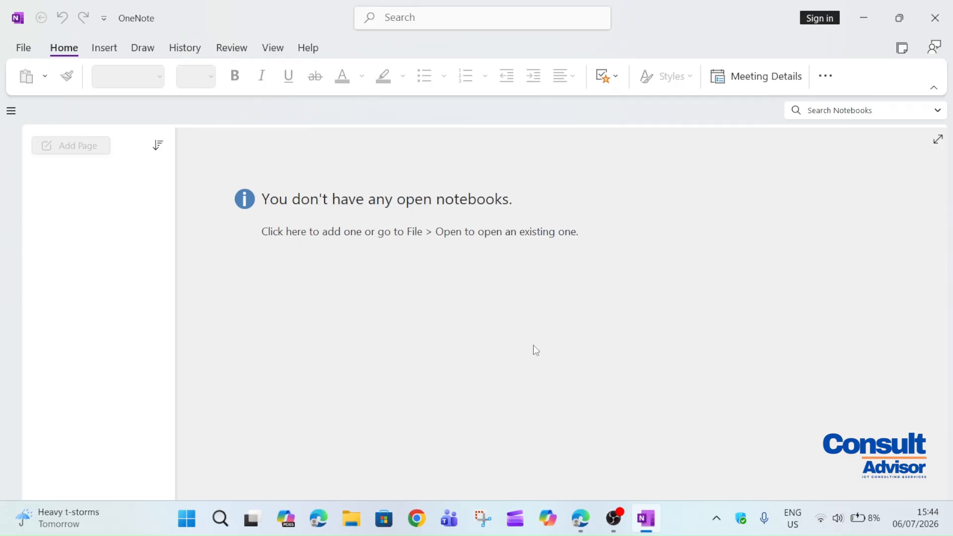
click(579, 519)
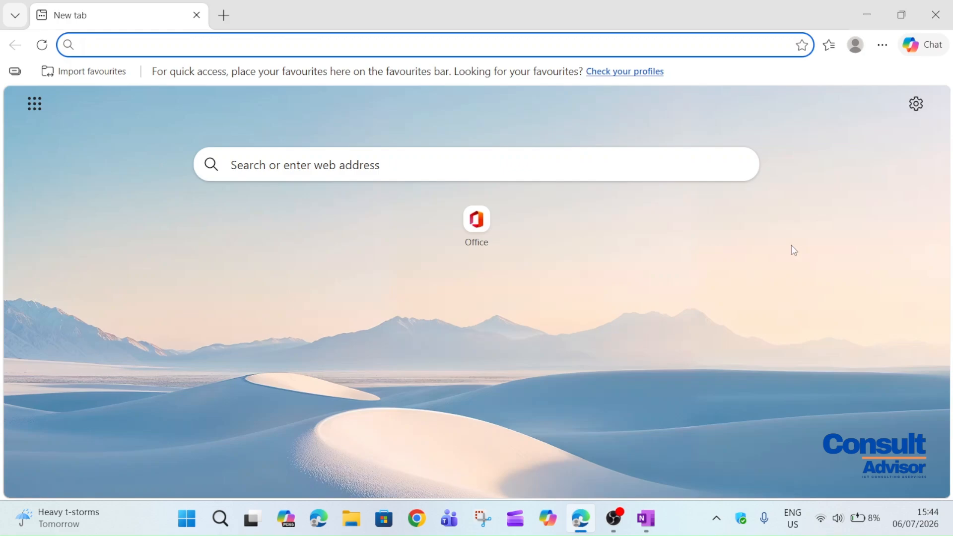
text(microsoft OneNote)
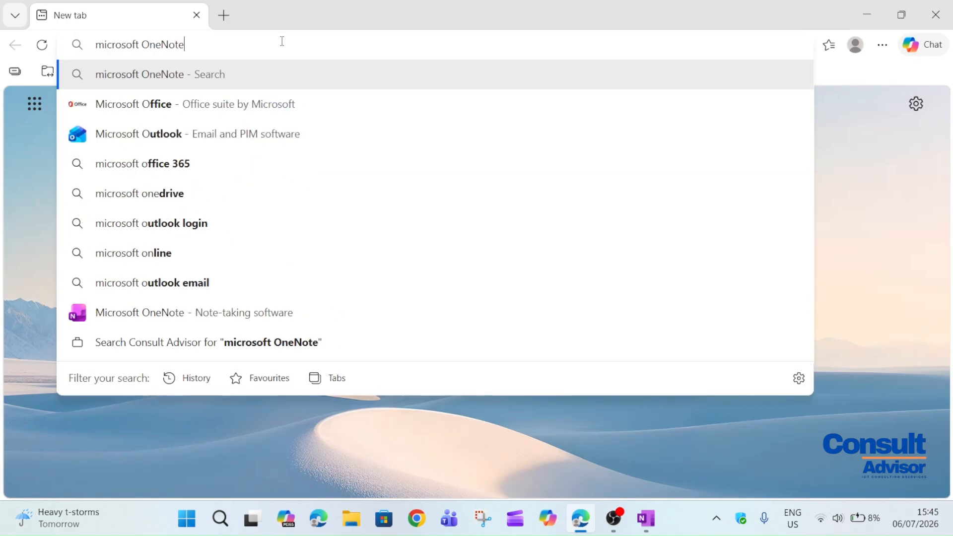
key(Return)
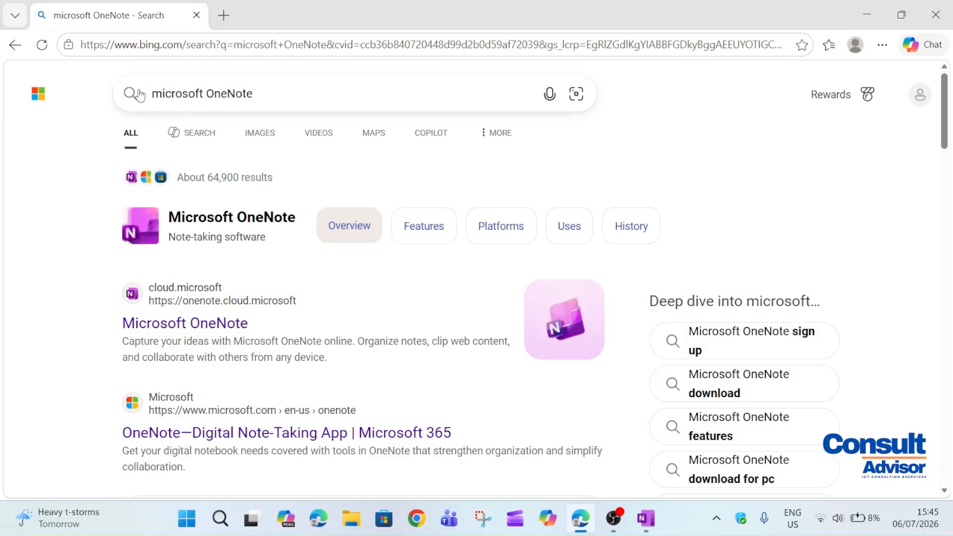
click(223, 323)
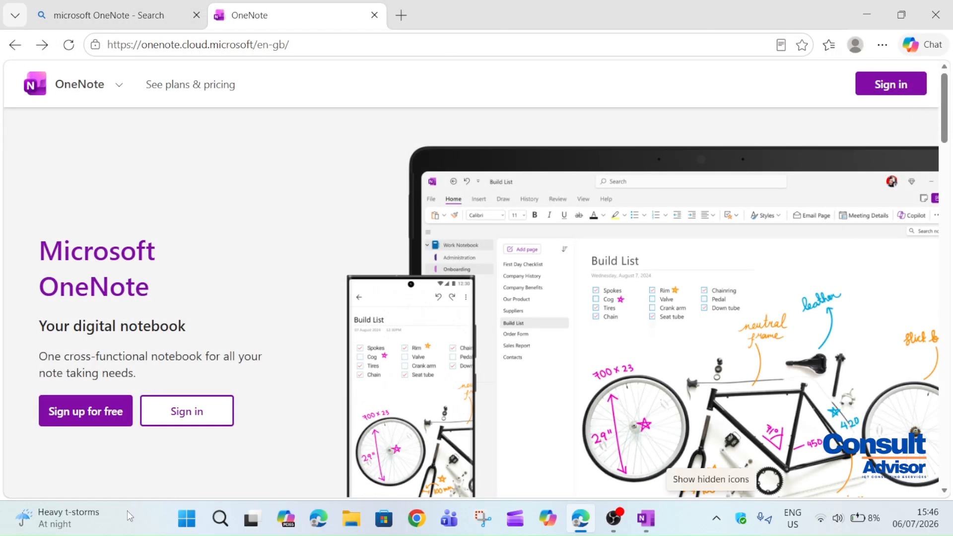
click(202, 418)
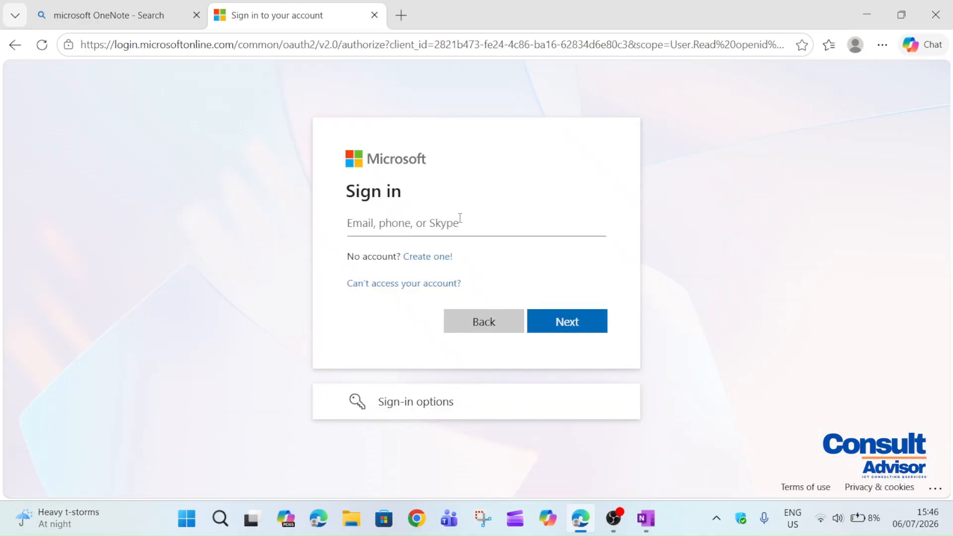
click(867, 15)
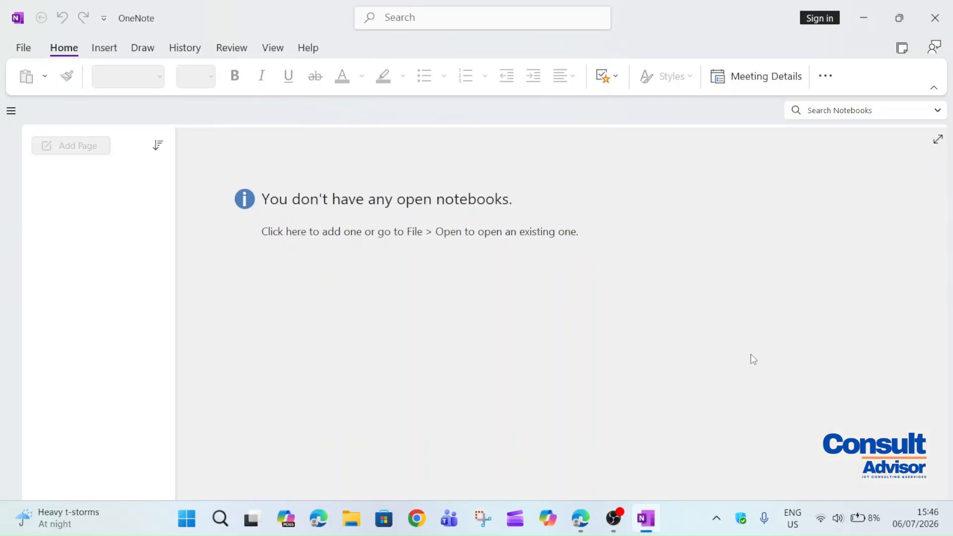
Sign in with the teacher's school e-mail and password, limited to OneNote only
click(814, 18)
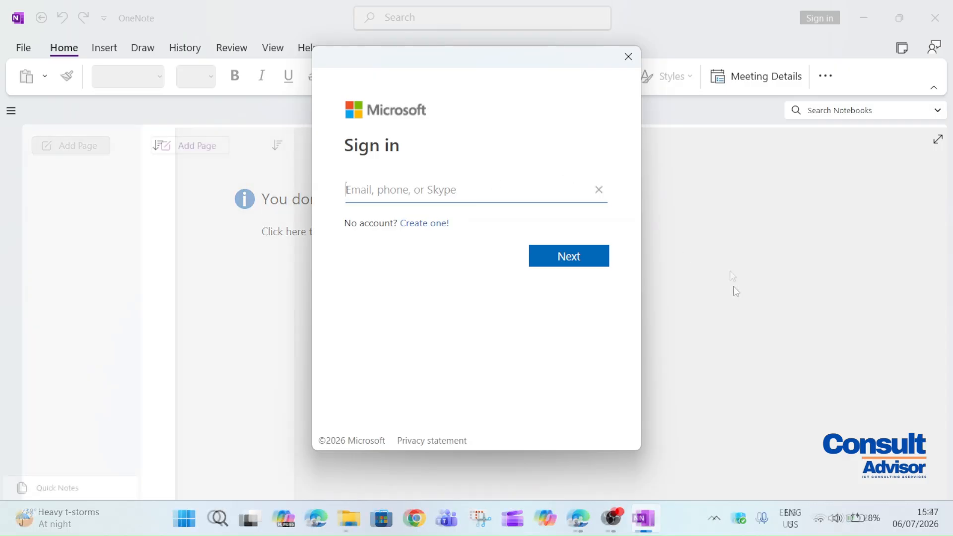
text(teacher@)
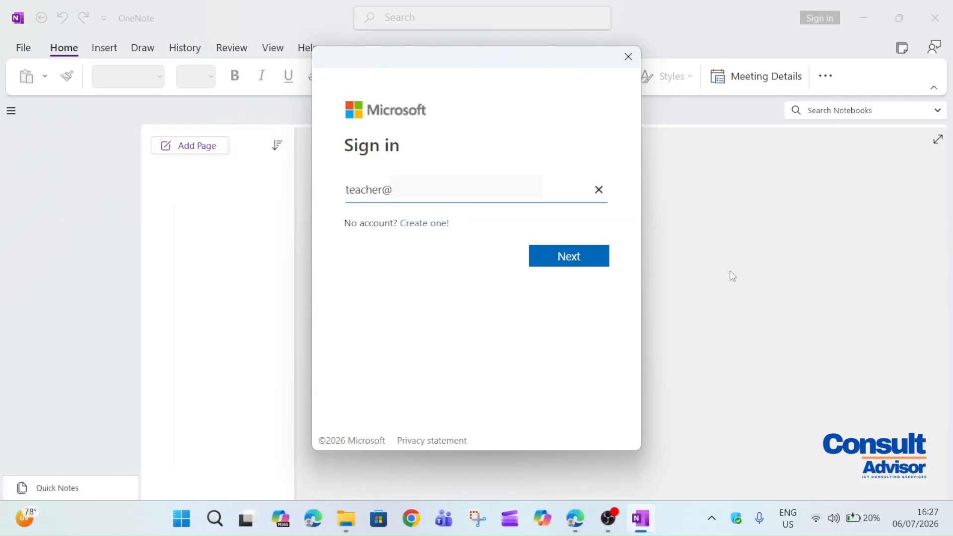
click(593, 259)
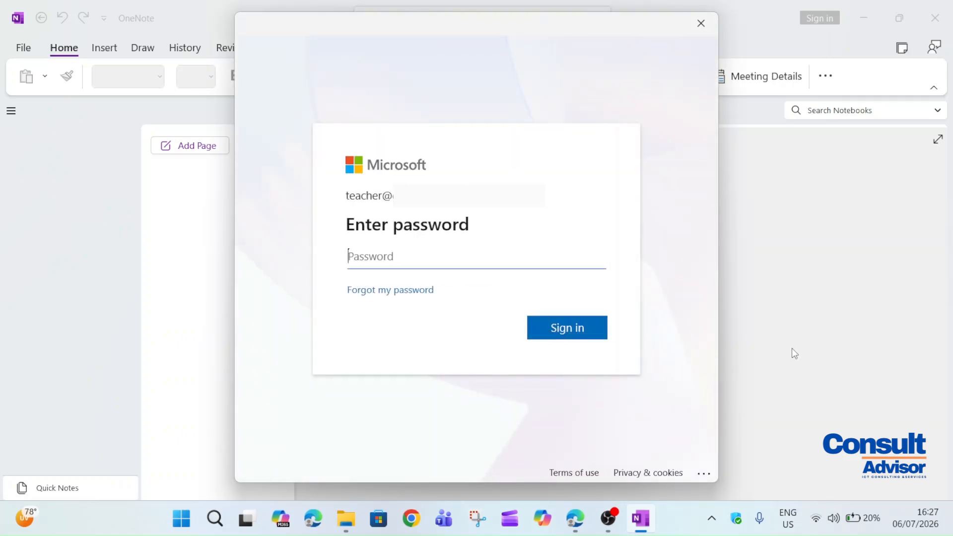
text(••••••••••)
click(572, 326)
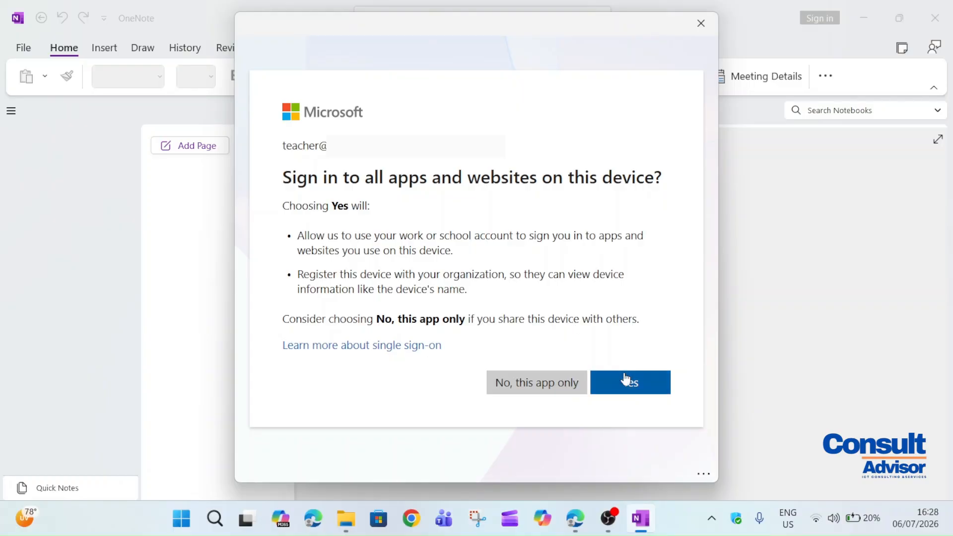
click(567, 387)
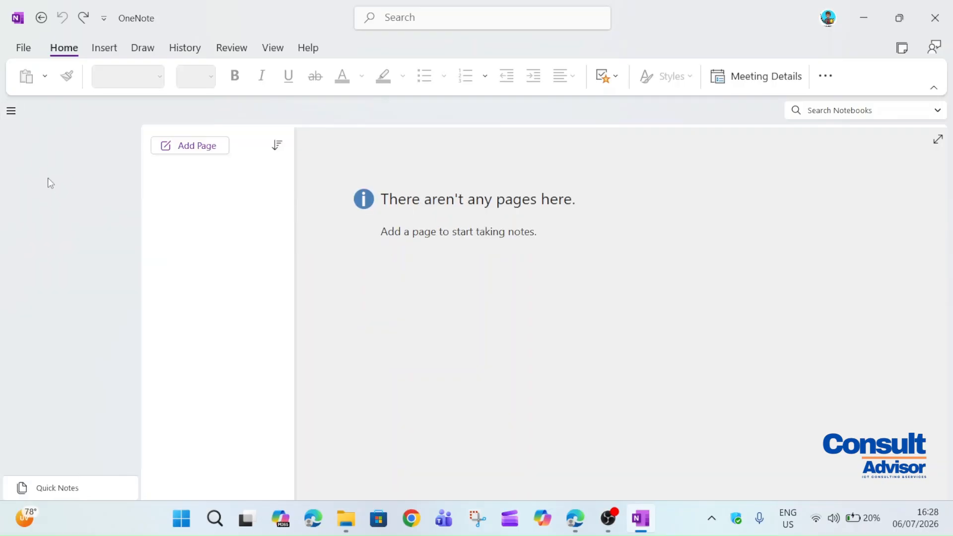
Start a new notebook saved in the OneDrive Mynotebook folder
right_click(59, 171)
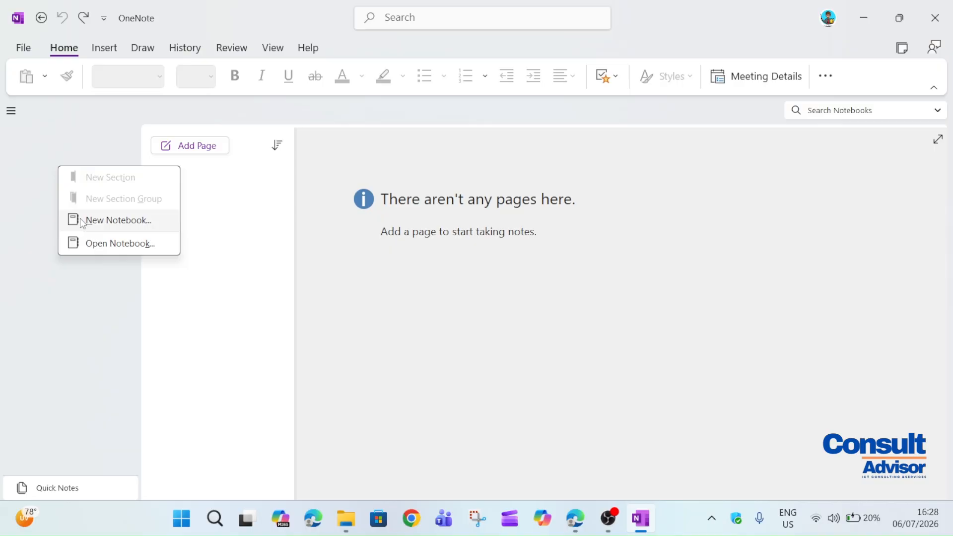
click(8, 259)
click(12, 52)
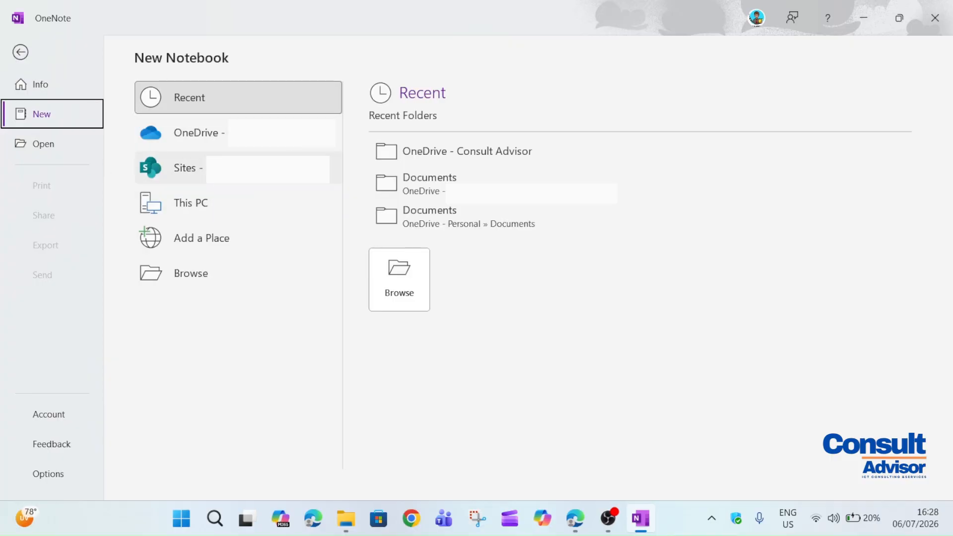
click(198, 132)
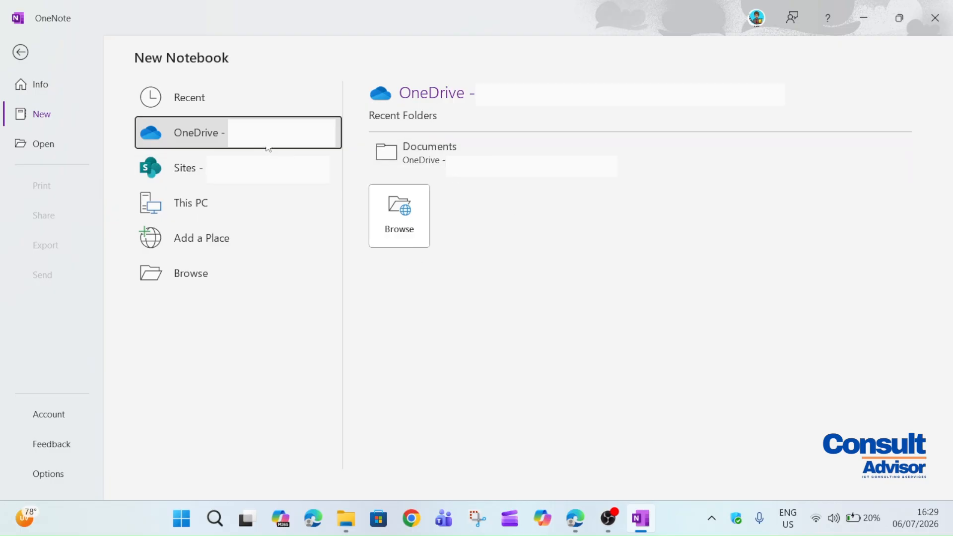
click(402, 221)
drag(583, 121, 584, 154)
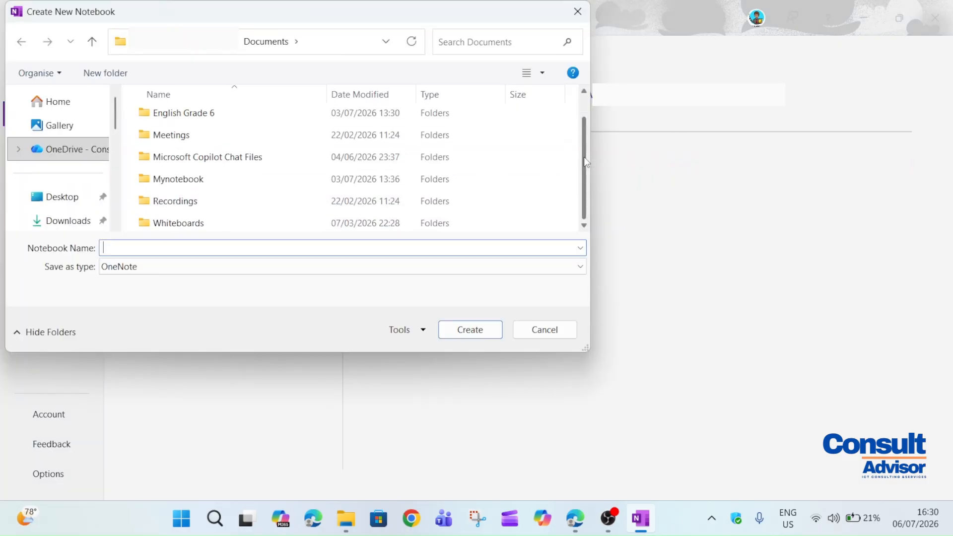
click(268, 184)
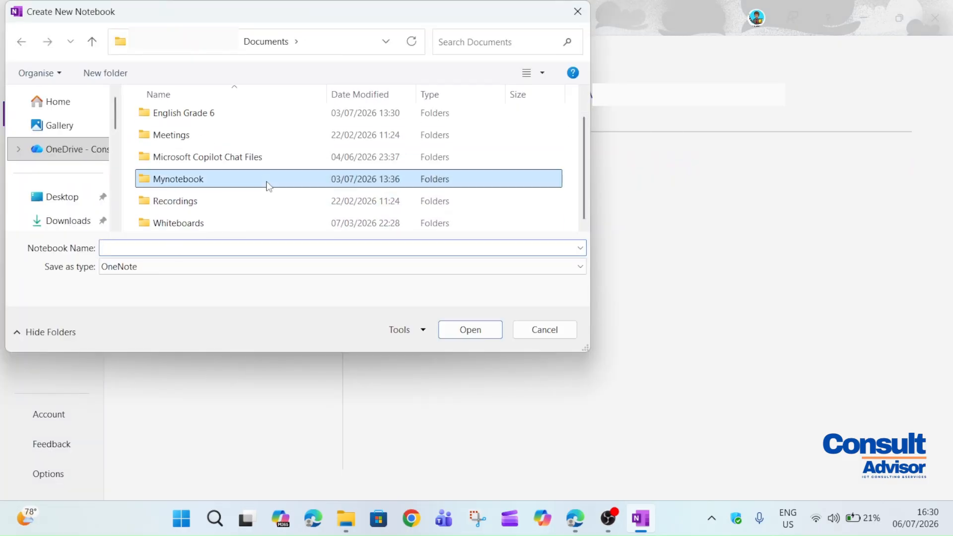
double_click(268, 185)
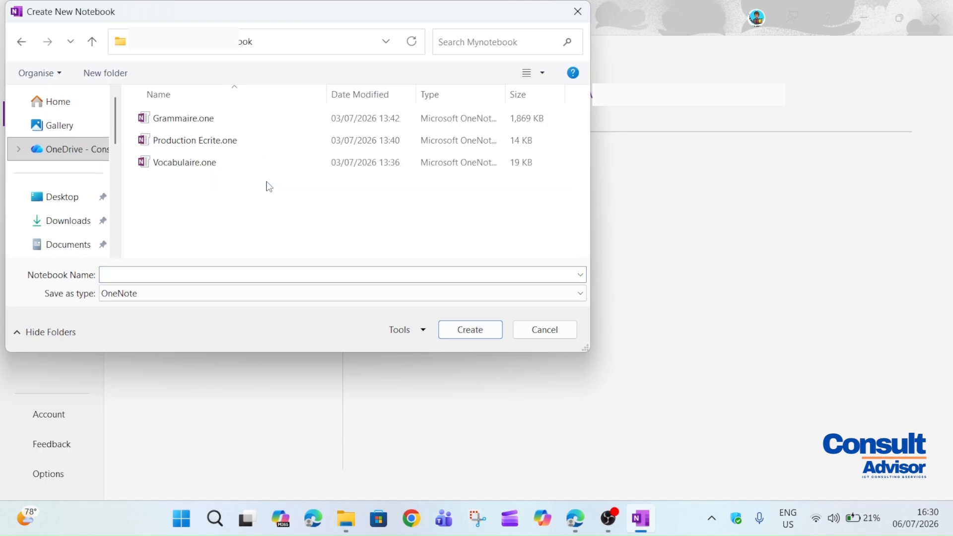
Name the notebook 'History - Grade 8', create it, and decline sharing
click(232, 276)
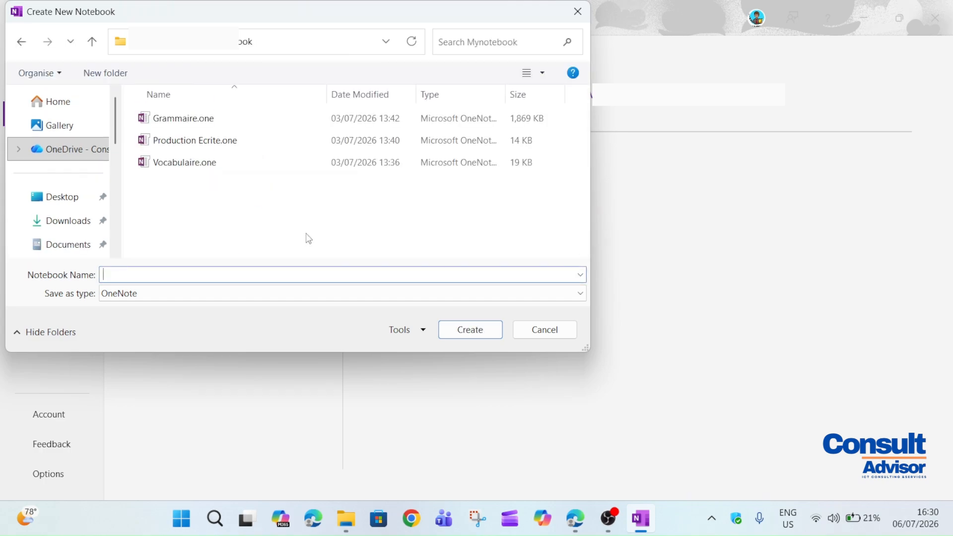
text(History - Grade 8)
click(491, 336)
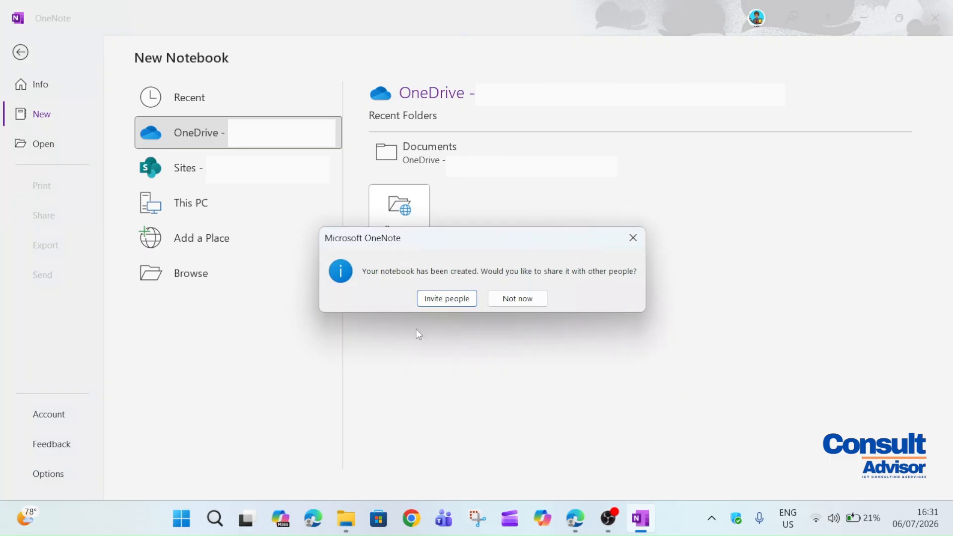
click(528, 304)
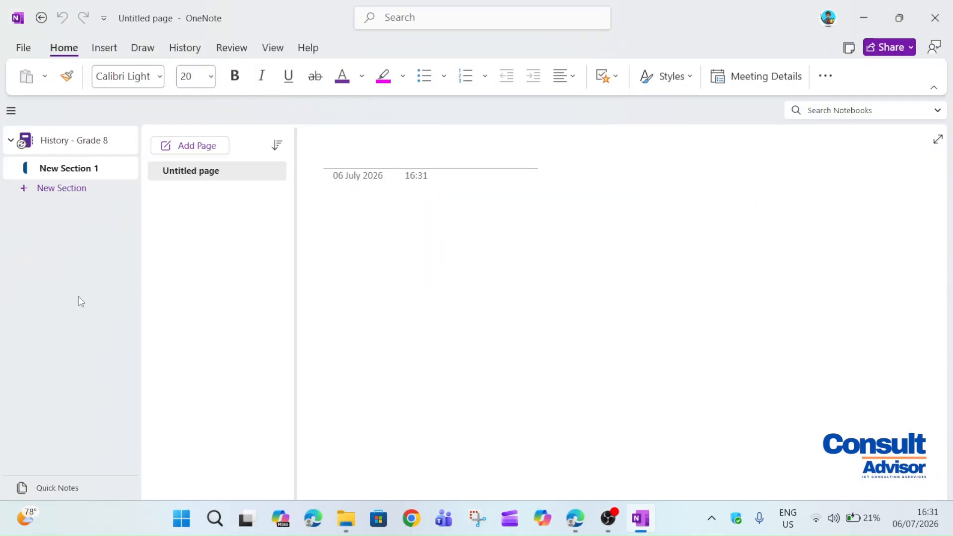
Add New Section 2 and New Section 3 to the notebook
click(15, 115)
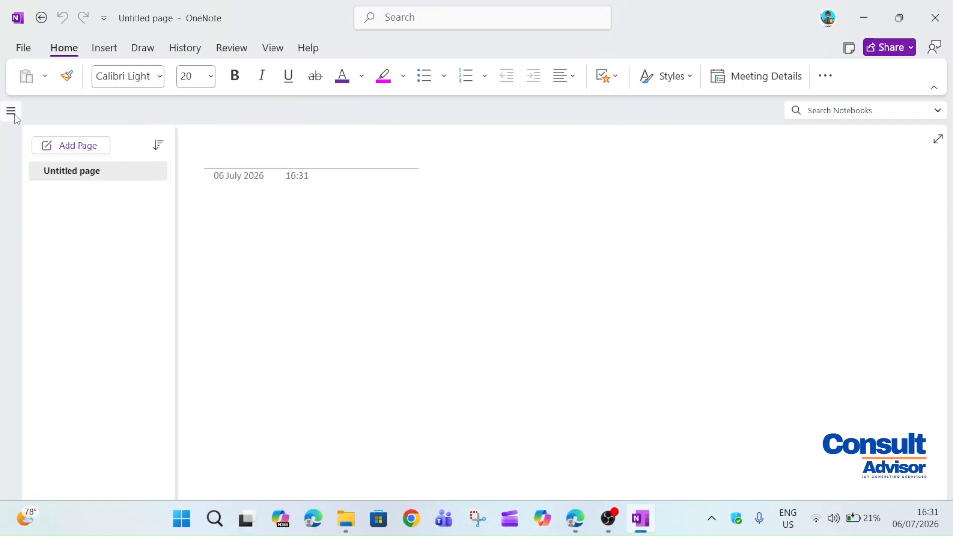
click(15, 115)
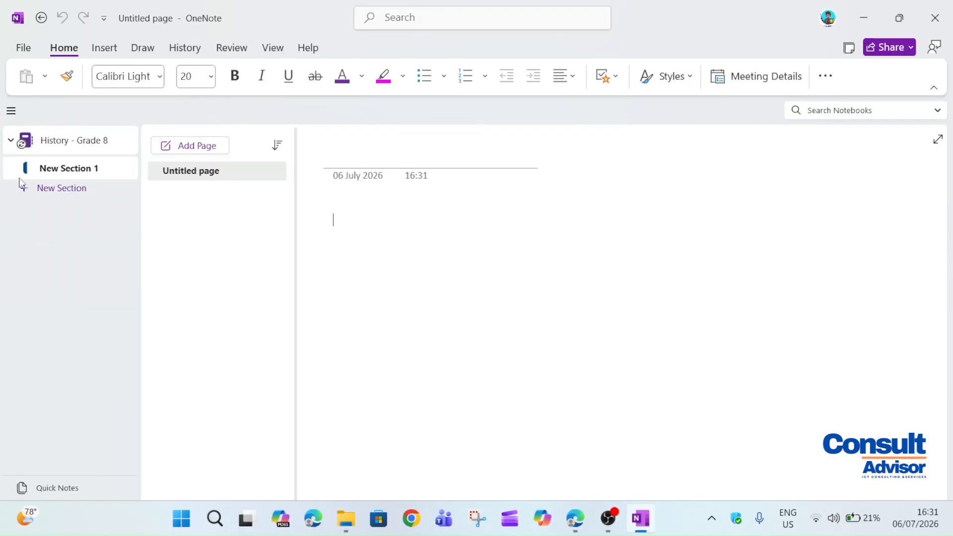
click(48, 187)
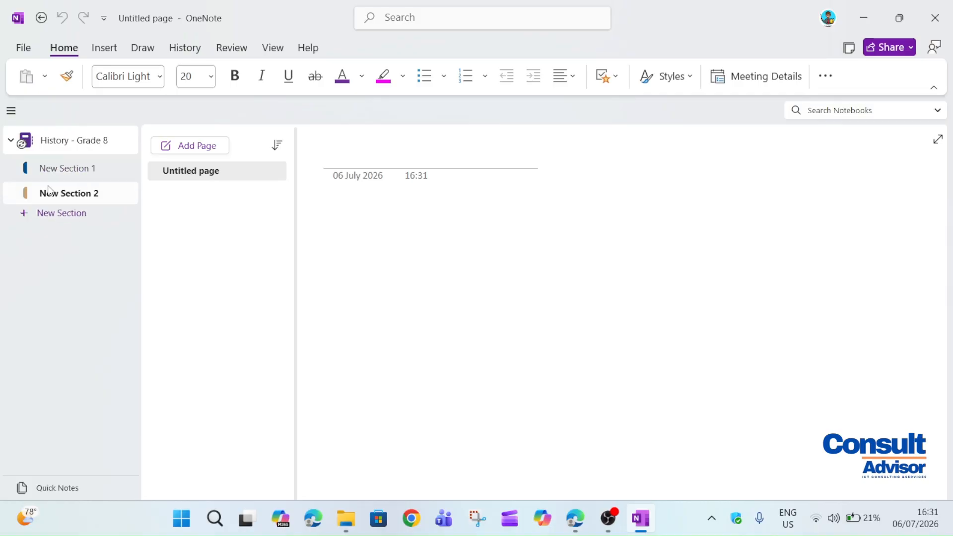
click(48, 214)
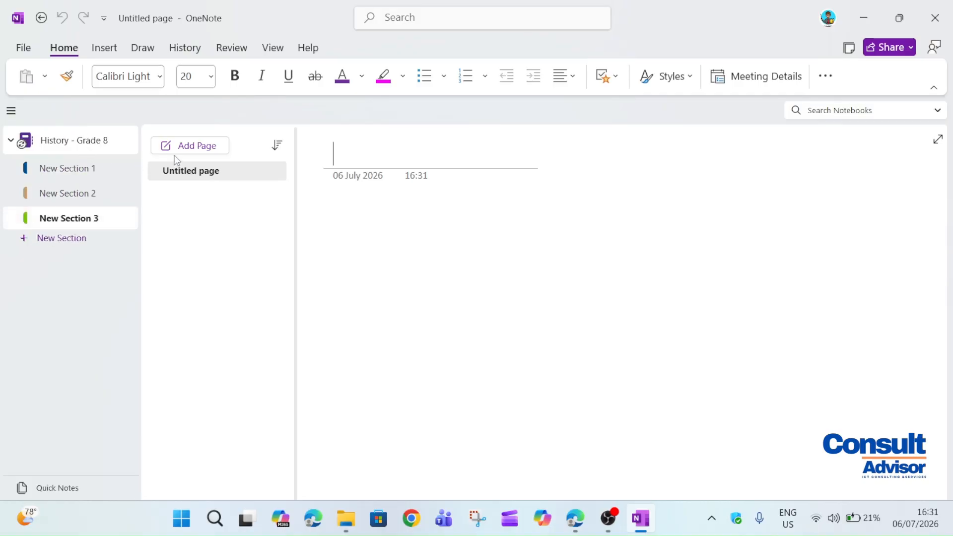
Add two more untitled pages to New Section 1 and check each section
click(97, 168)
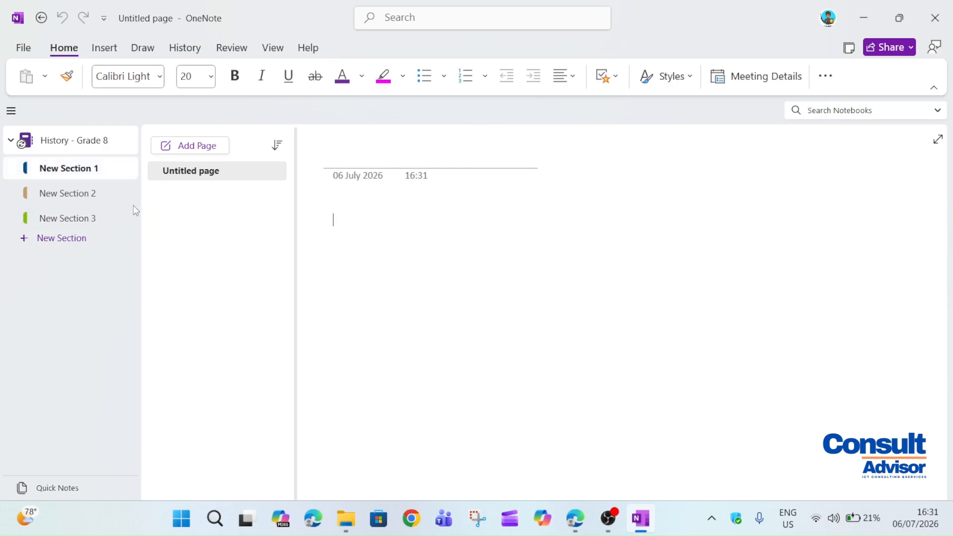
click(191, 149)
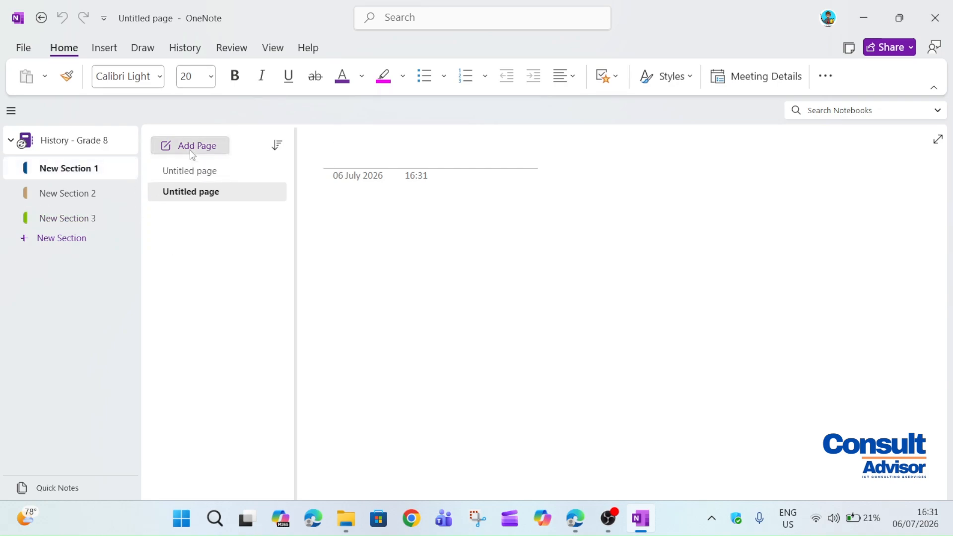
click(192, 152)
click(82, 188)
click(90, 173)
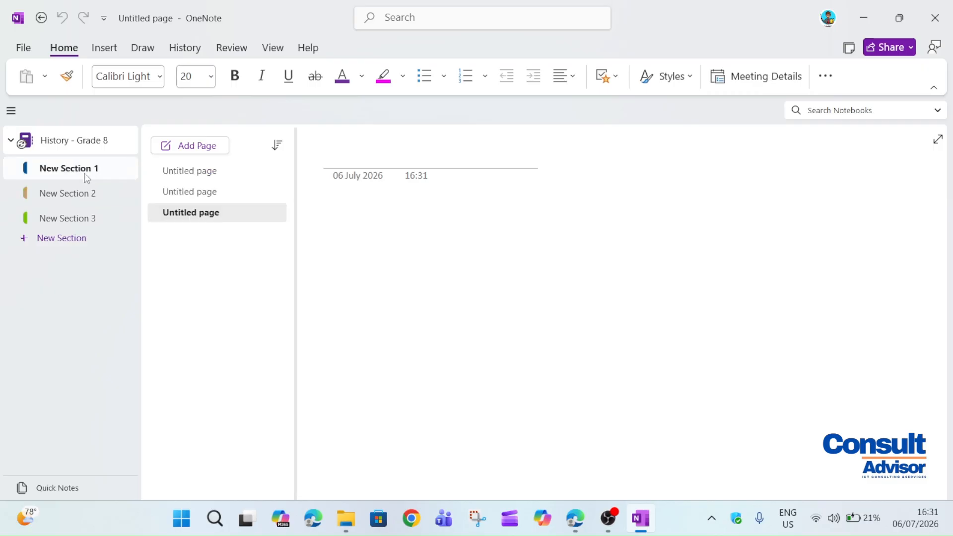
click(79, 193)
click(77, 217)
click(97, 170)
Rename New Section 1 to Chapter 1 and New Section 2 to Chapter 2
right_click(52, 168)
click(73, 179)
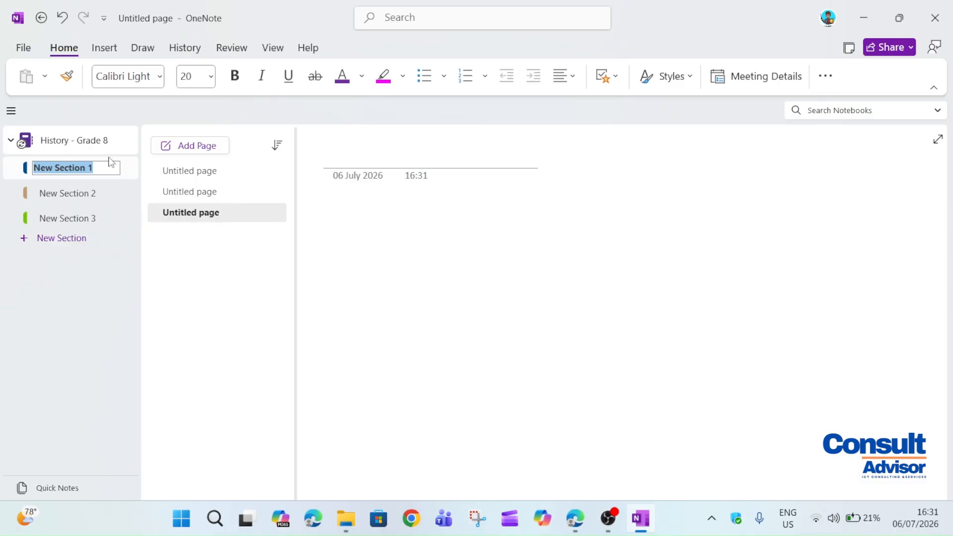
text(Chapter)
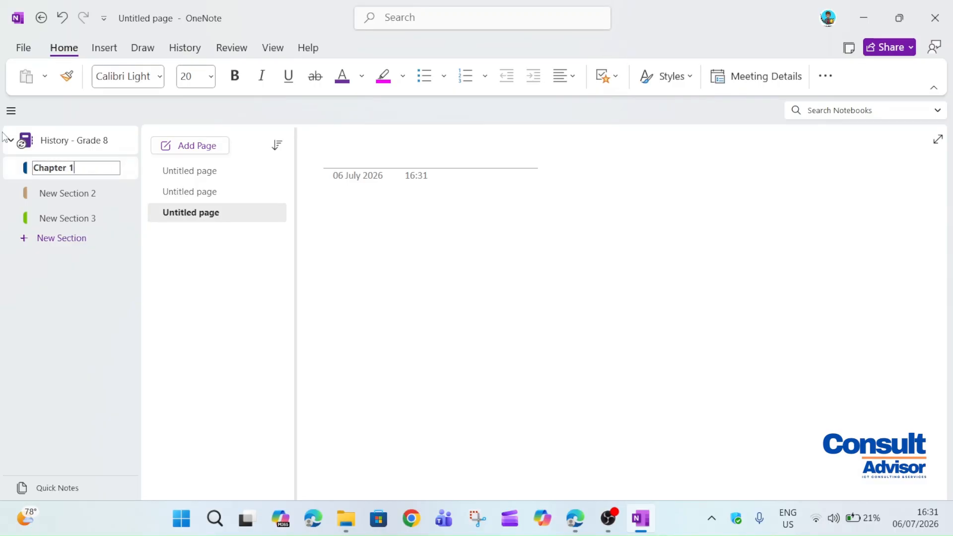
right_click(91, 197)
click(115, 208)
text(Chapter)
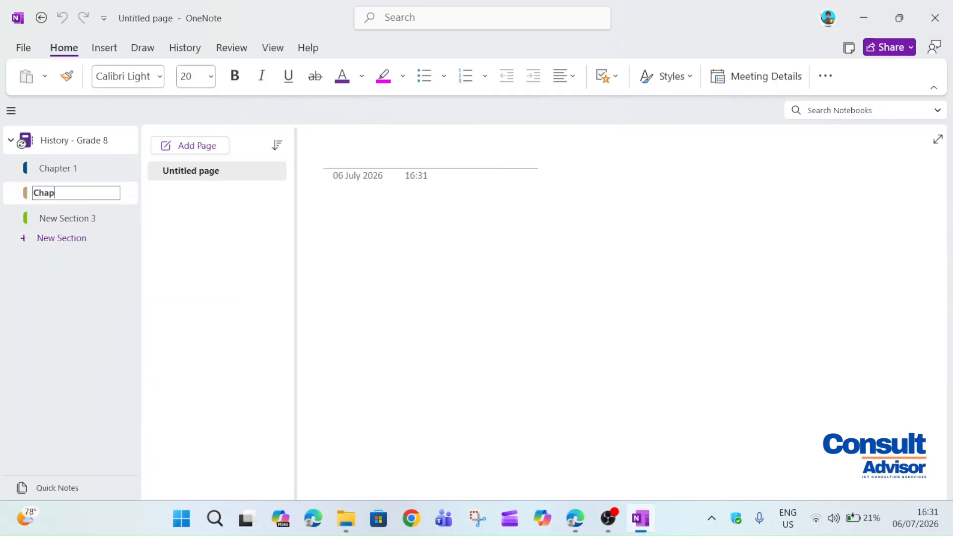
key(BackSpace)
text(r 2)
key(Return)
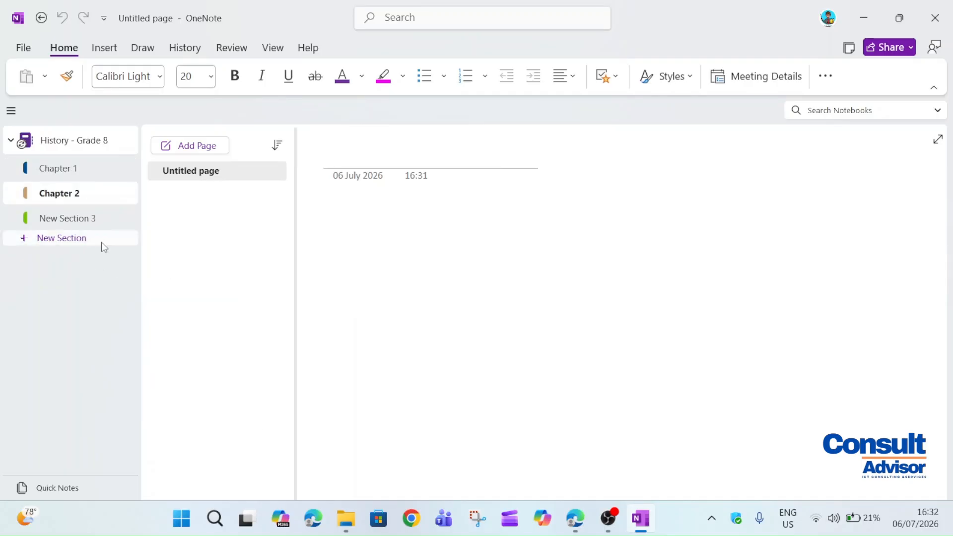
Rename New Section 3 to Chapter 3
right_click(102, 218)
click(142, 228)
text(Chapter 3)
key(Return)
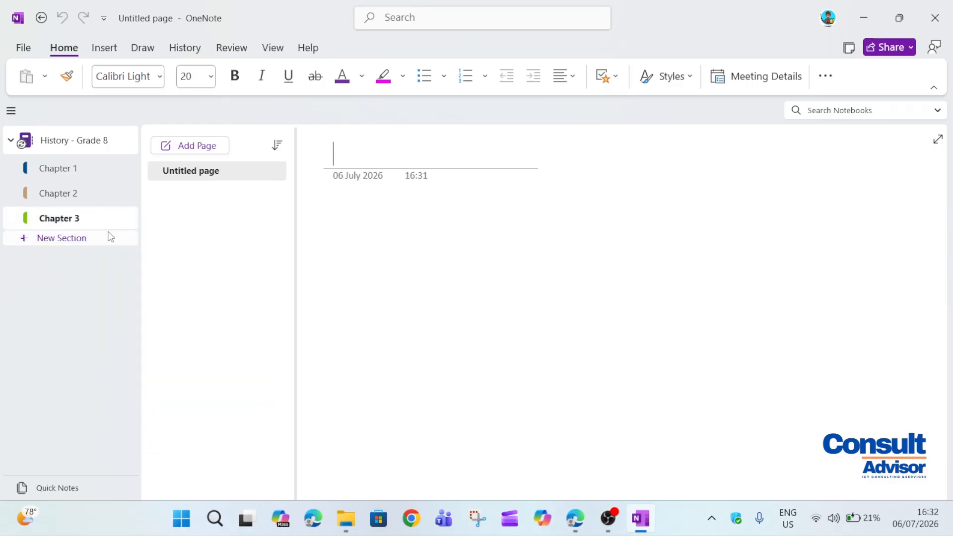
In Chapter 1, rename the first untitled page to 'World War I'
click(120, 178)
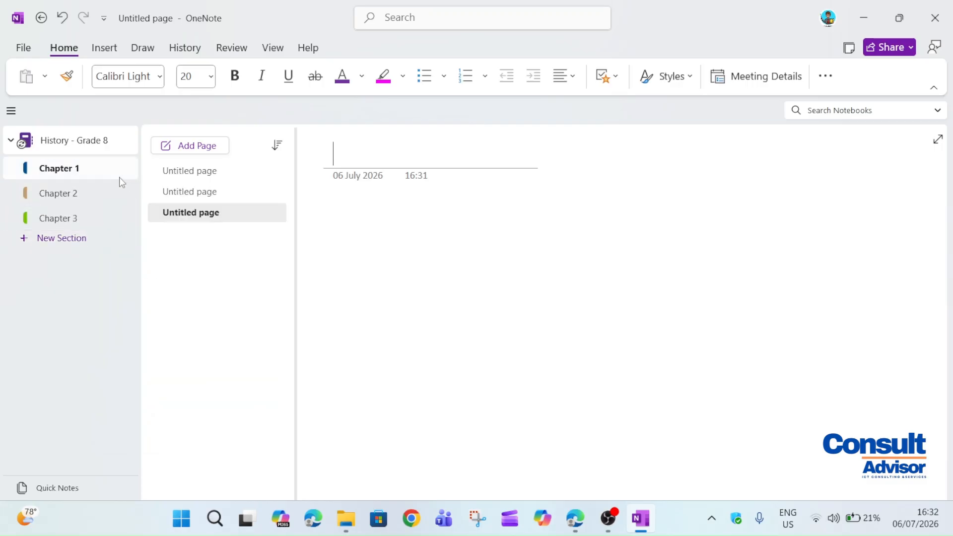
click(171, 172)
click(223, 191)
click(240, 170)
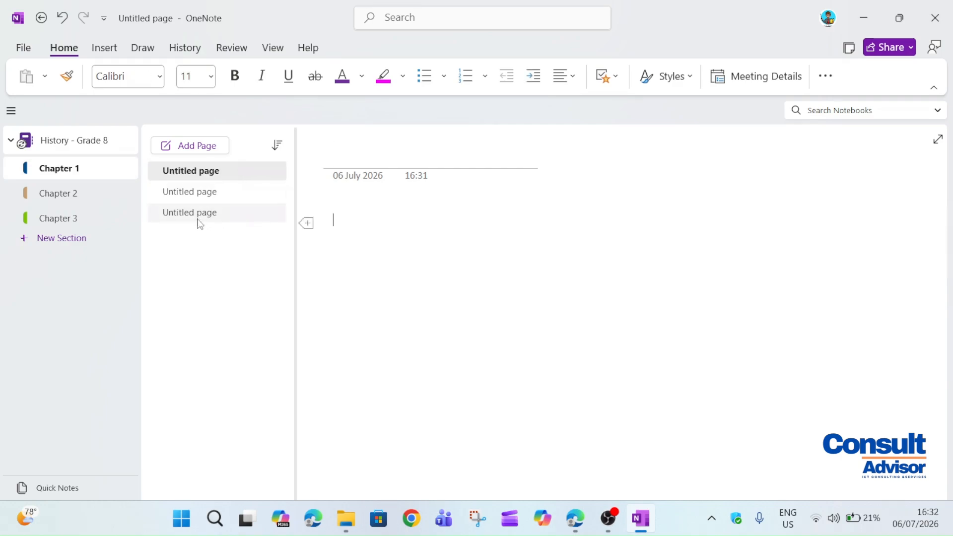
click(203, 171)
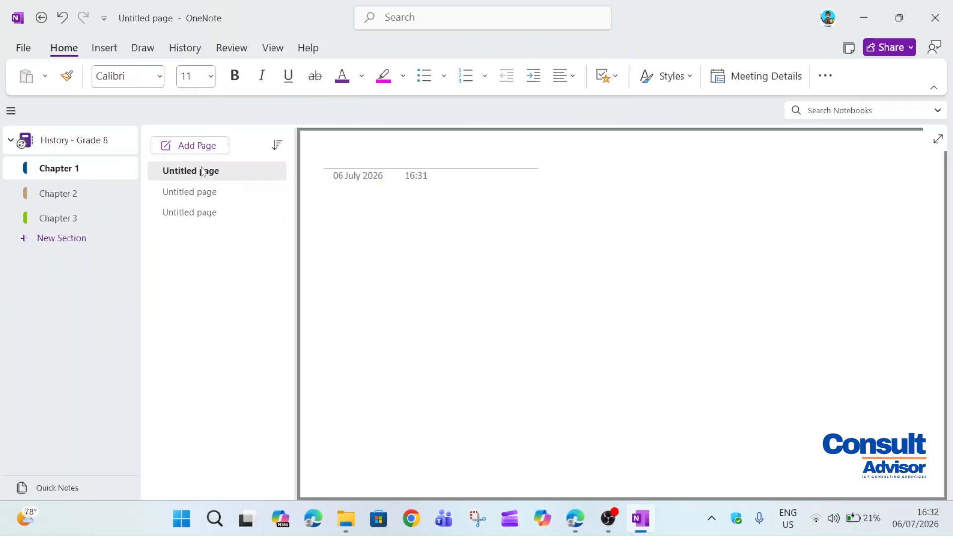
right_click(203, 171)
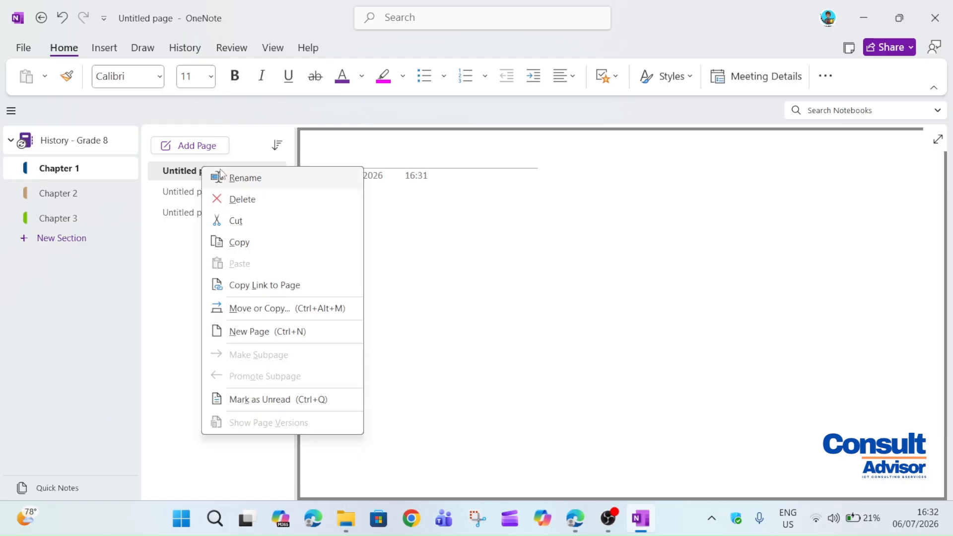
click(221, 173)
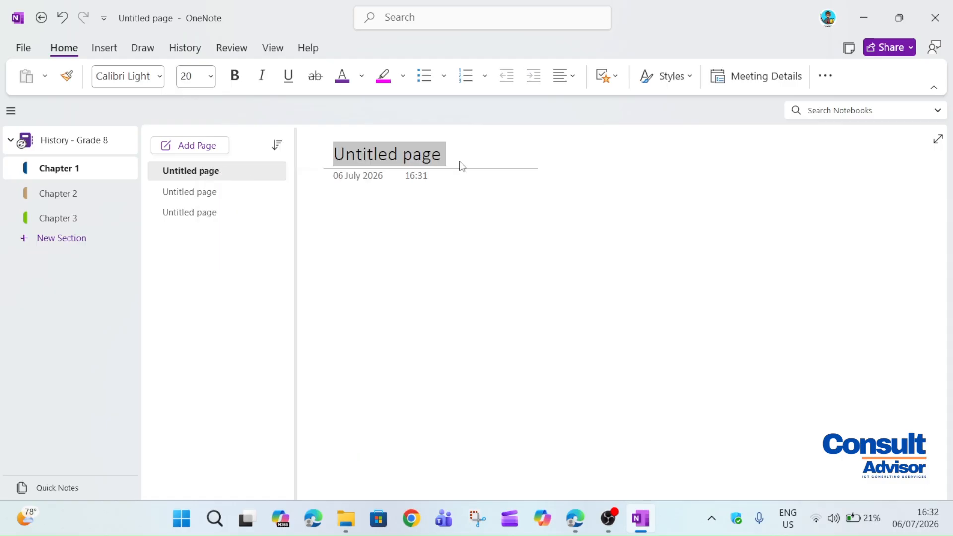
text(H)
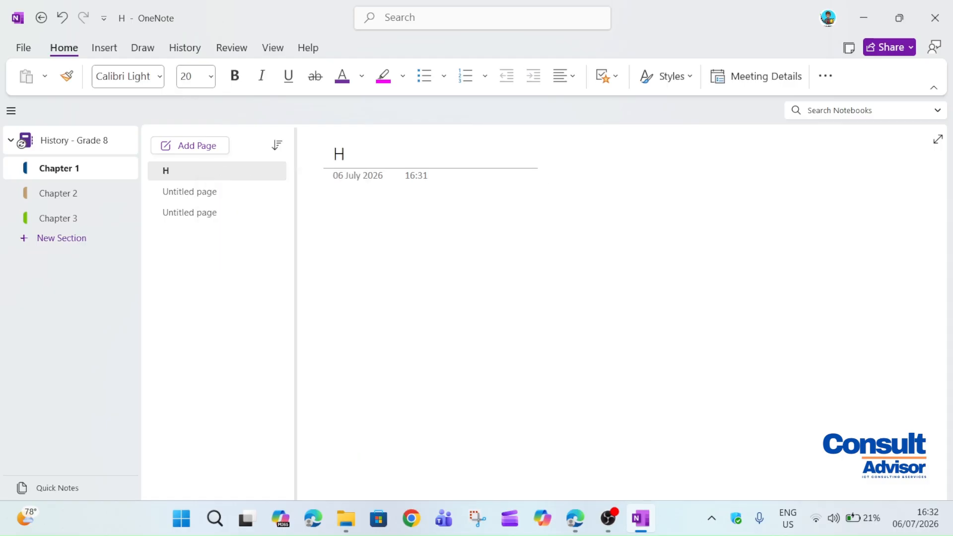
key(BackSpace)
text(World War I)
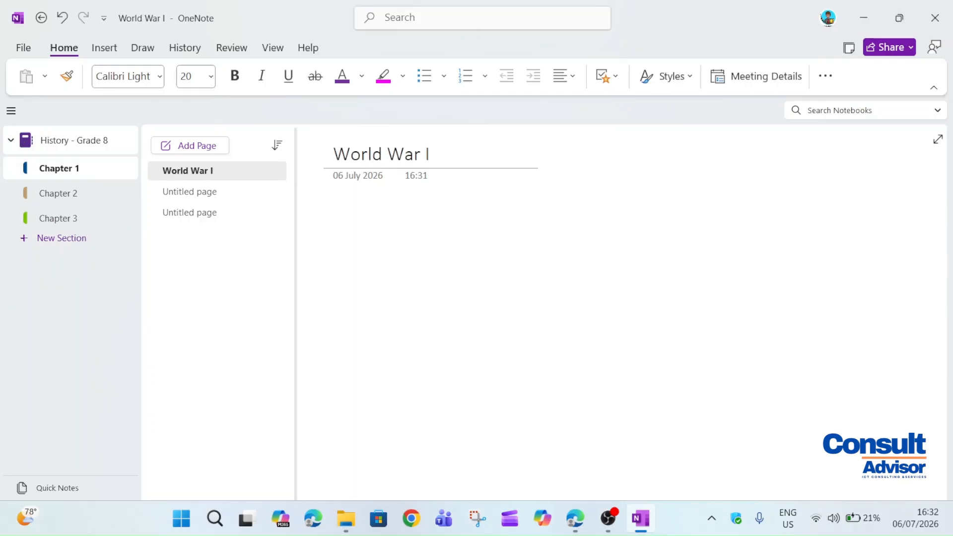
Title the second page 'World War I Notes'
click(183, 191)
text(World War I Notes)
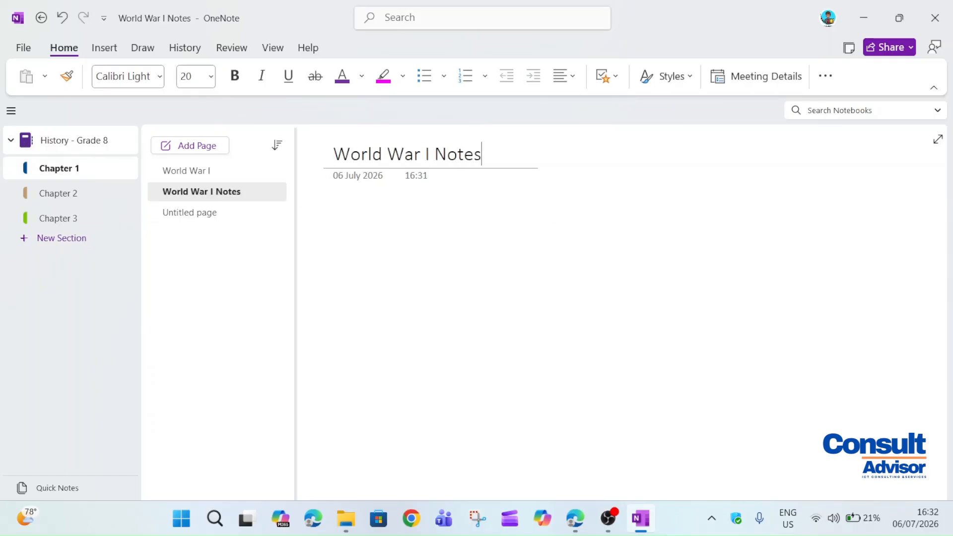
click(489, 267)
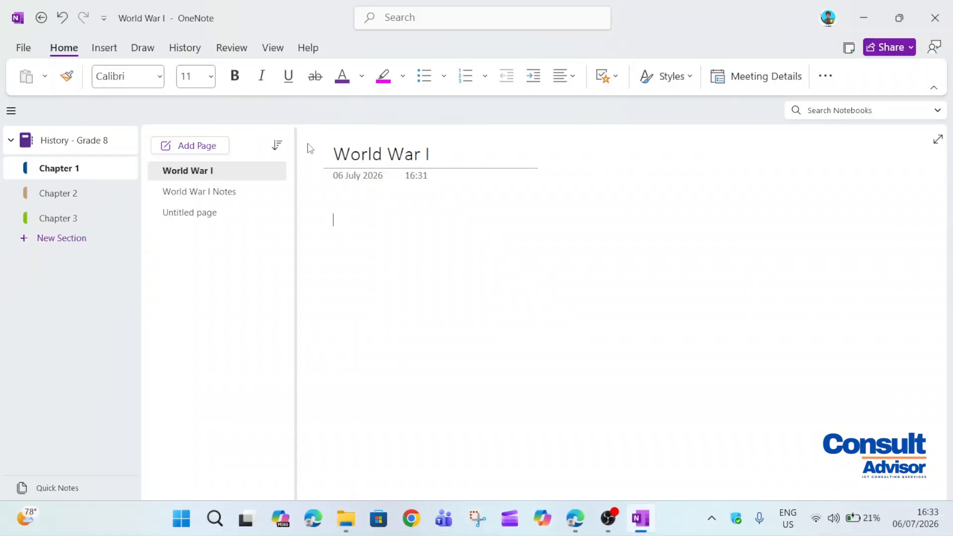
Set the page font to Arial Black at size 16
click(160, 83)
click(141, 124)
click(210, 76)
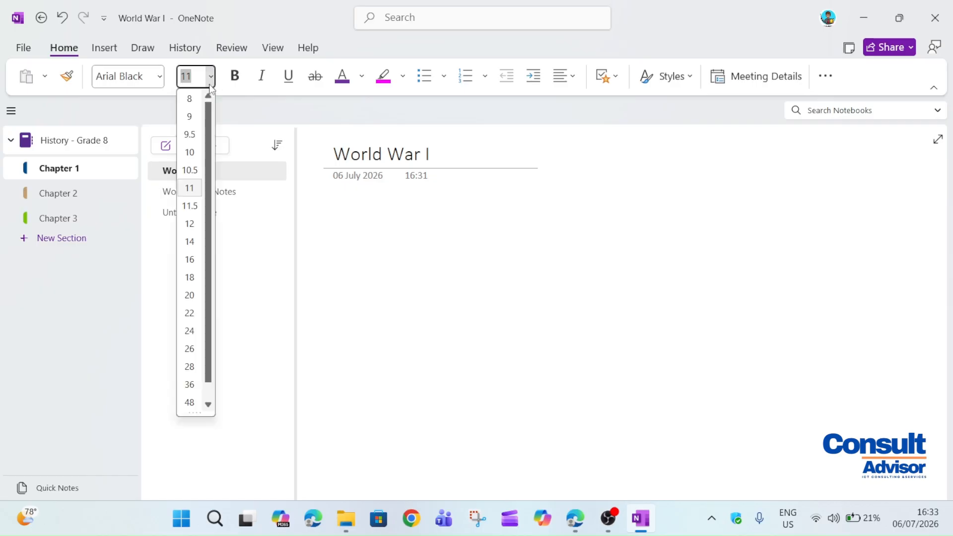
click(189, 260)
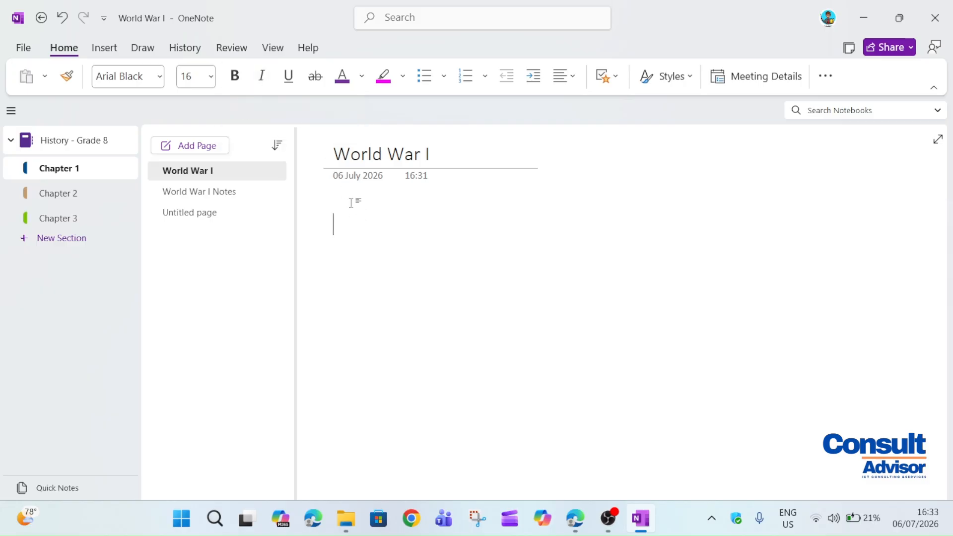
Type 'Examples:' as a bulleted line with empty bullets below it
text(E)
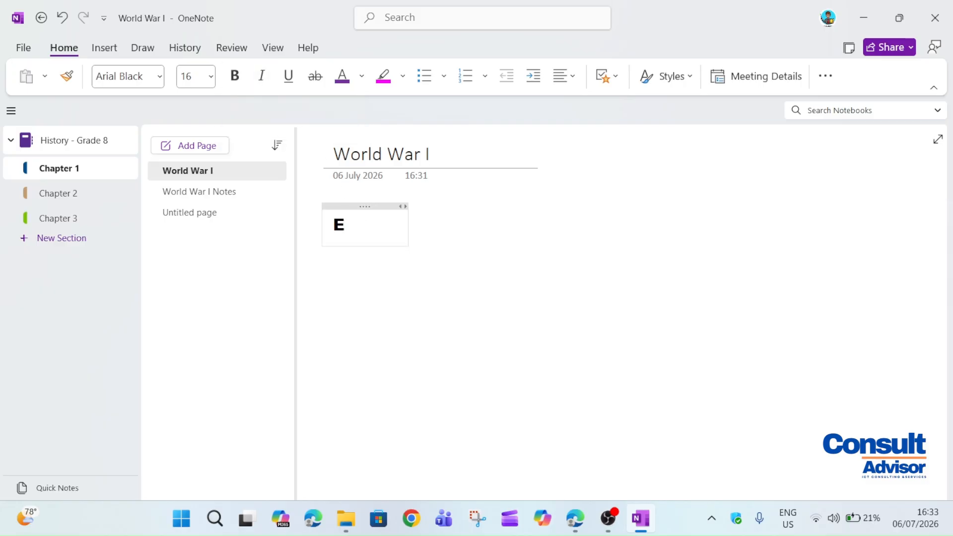
text(xamples:)
key(Return)
key(ctrl+i)
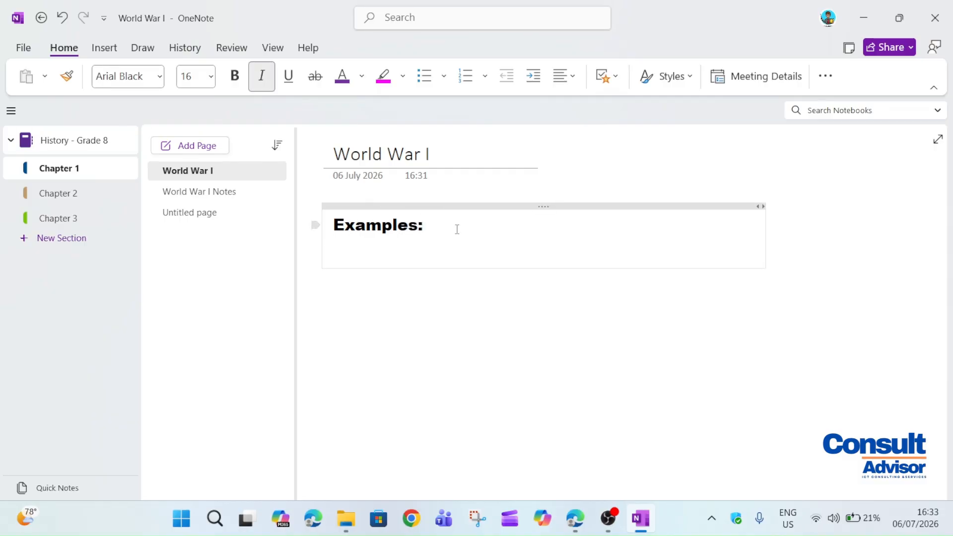
click(424, 76)
click(429, 88)
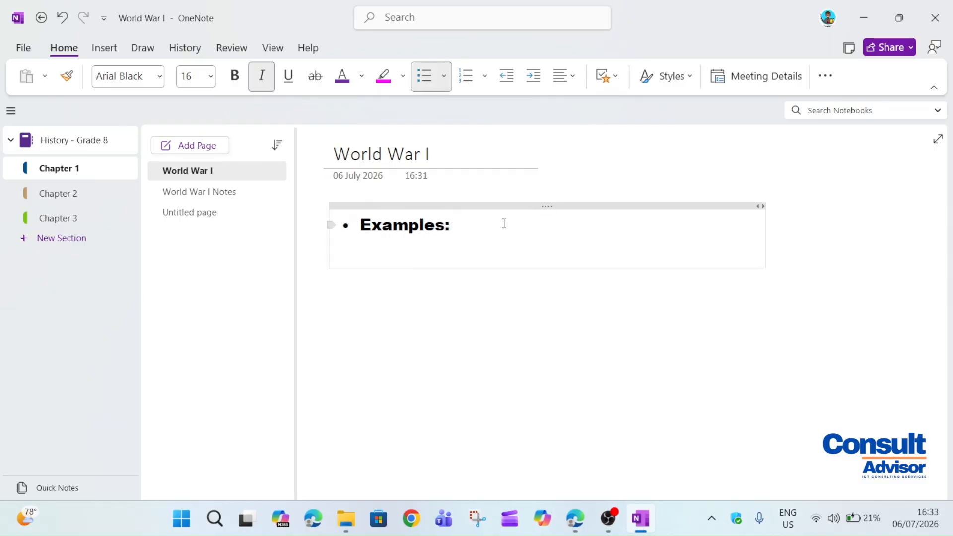
key(ctrl+i)
key(Return)
key(Return)
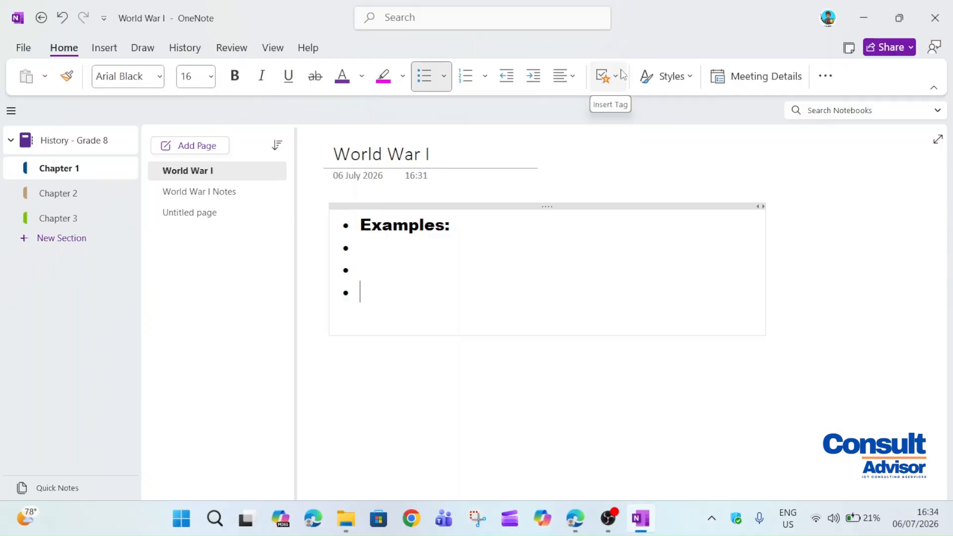
Open and close the Tags and Styles lists without applying anything
click(615, 81)
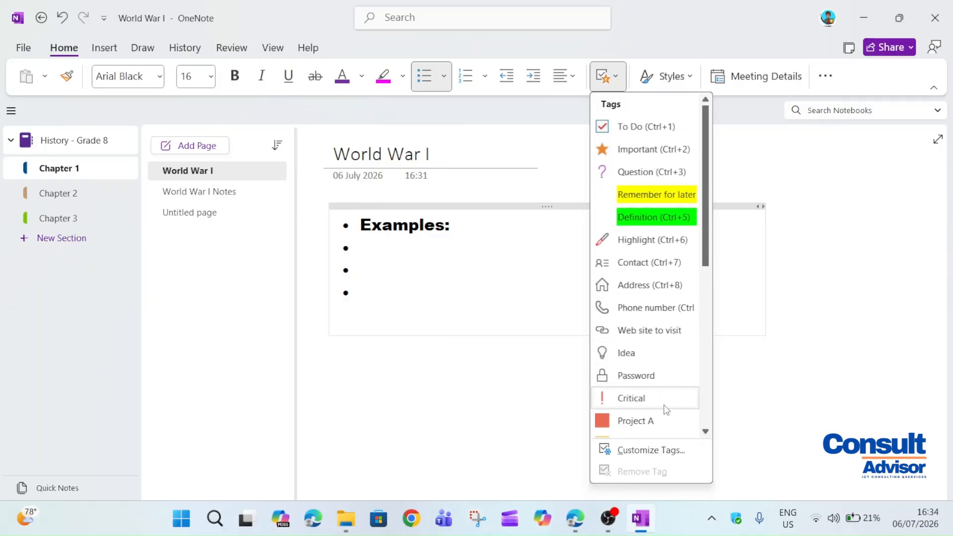
click(619, 75)
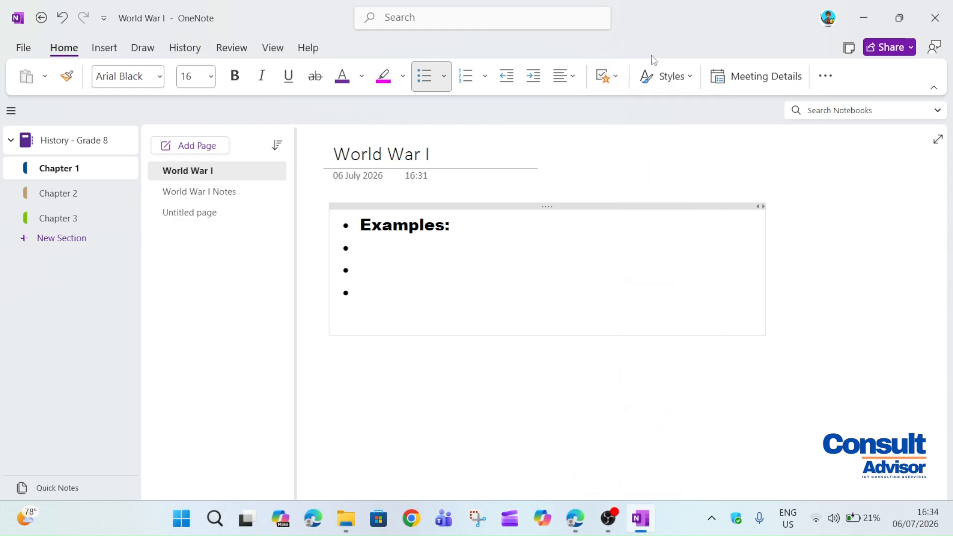
click(691, 78)
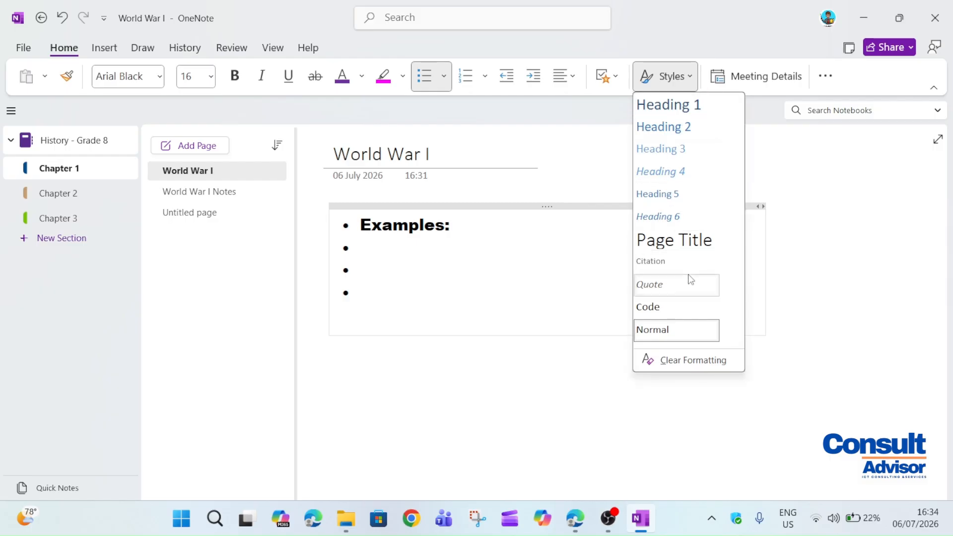
click(692, 78)
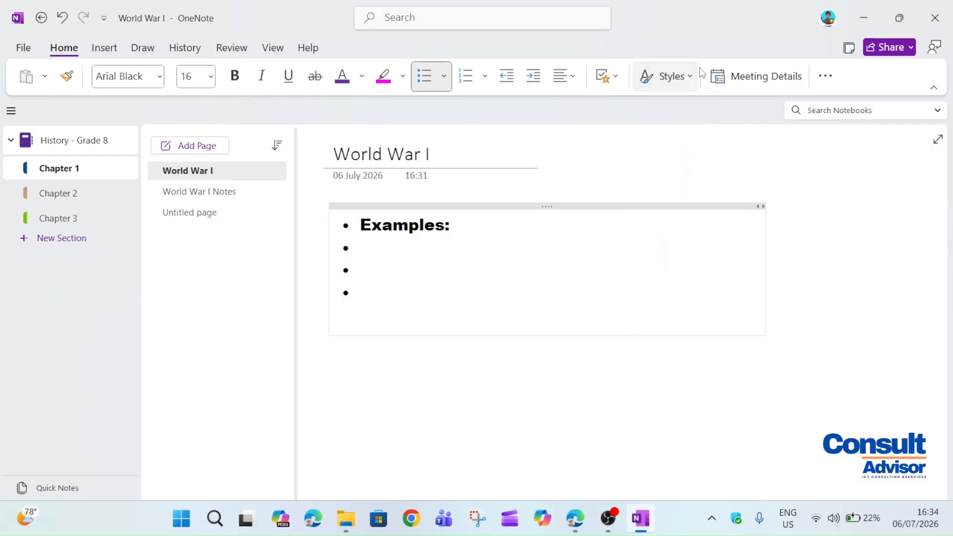
Open and dismiss Meeting Details and the ribbon overflow, then switch to Insert
click(774, 76)
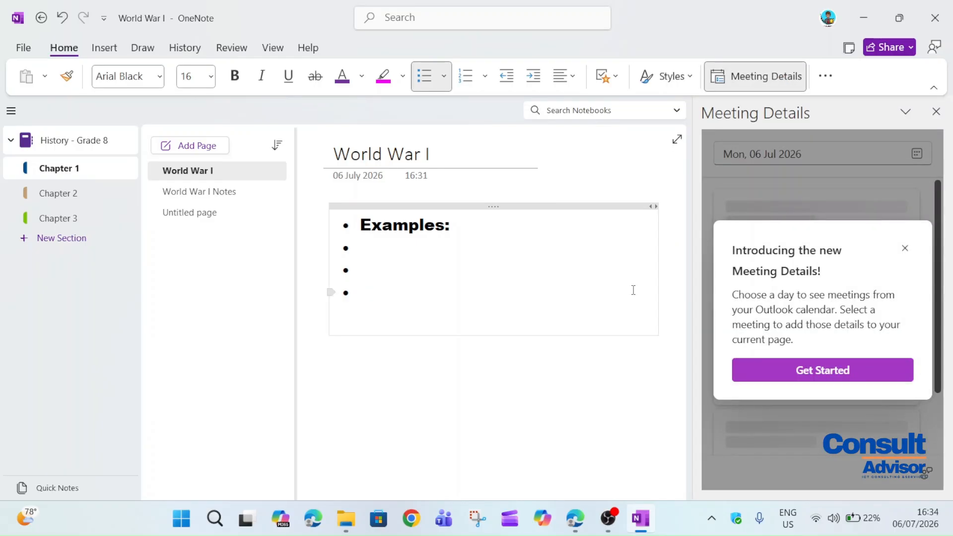
drag(756, 310, 859, 310)
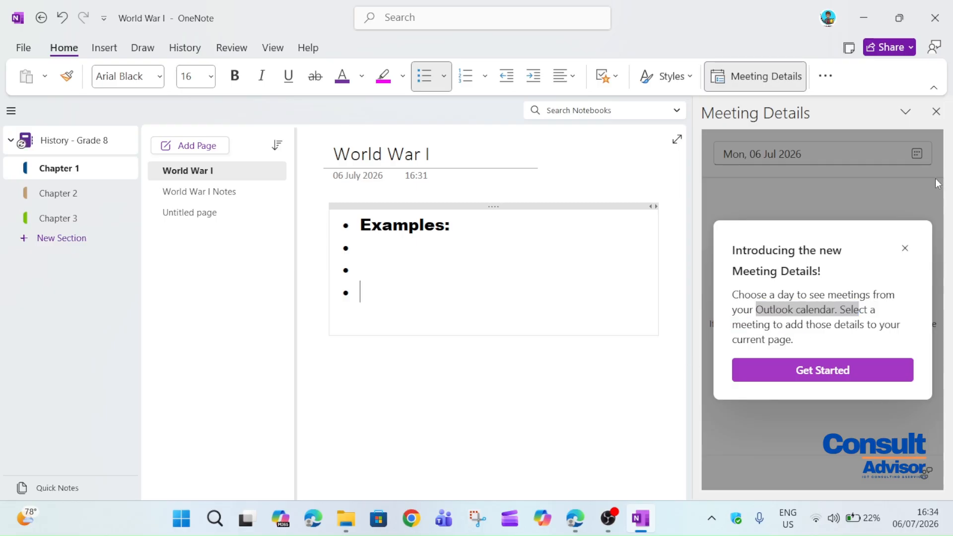
click(905, 248)
click(936, 111)
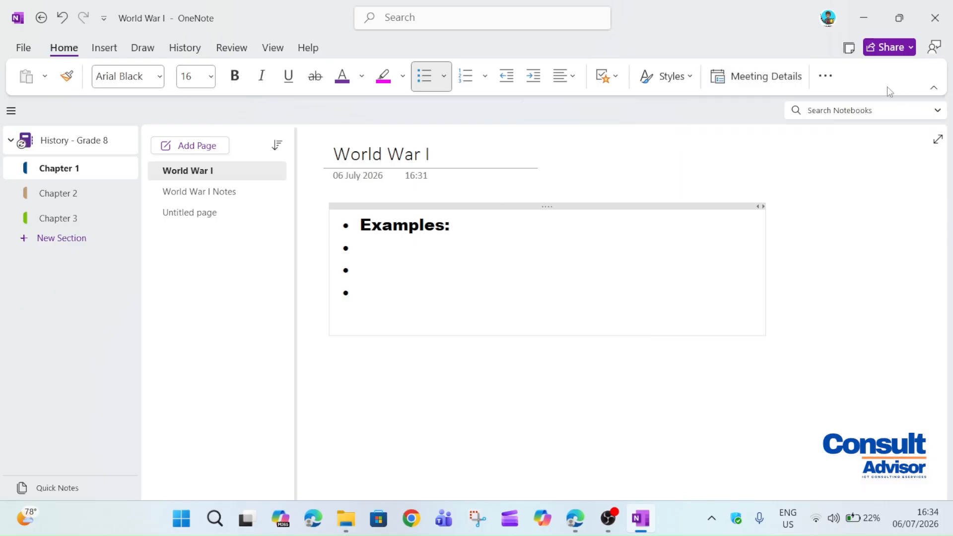
click(824, 76)
click(826, 83)
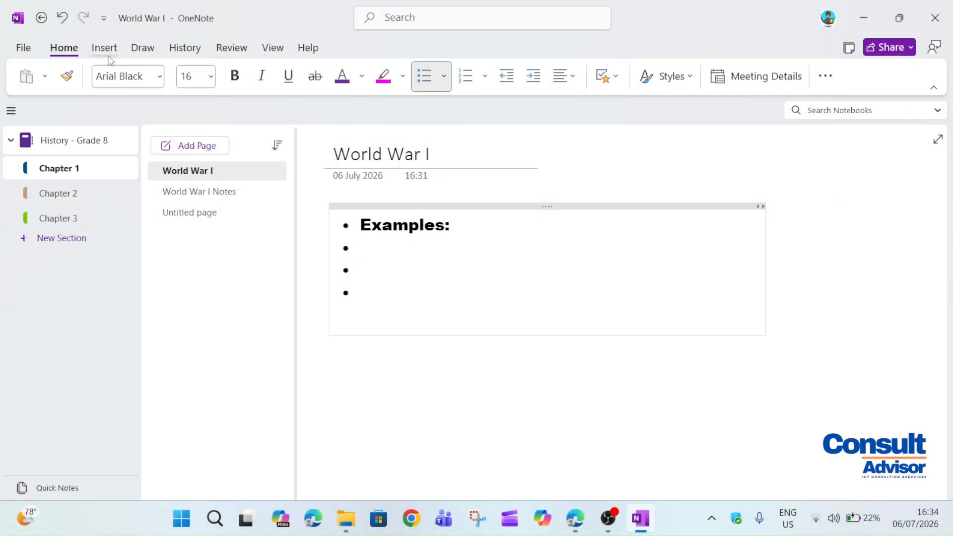
click(107, 50)
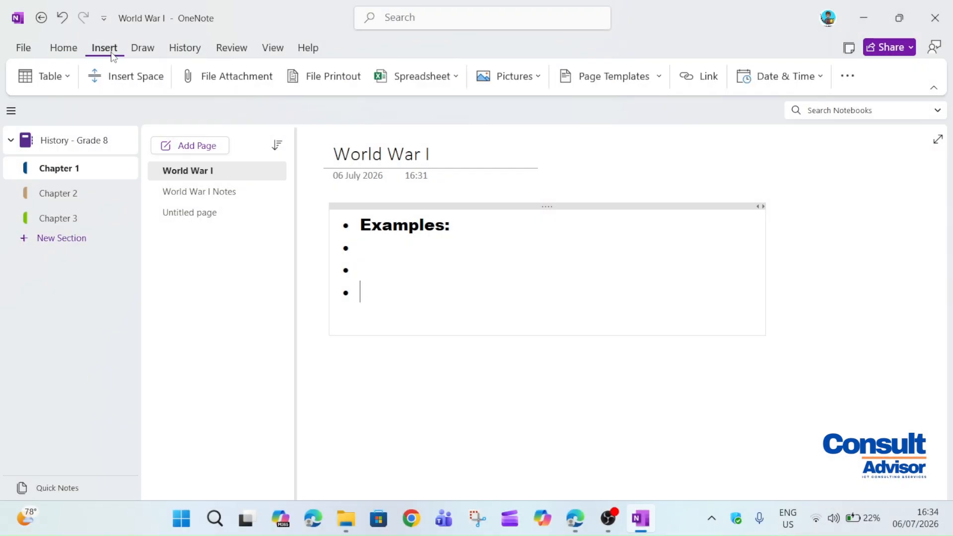
Insert a 5x2 table and fill its top row with 1914, 1915, 1916, 1917, 1918
click(74, 85)
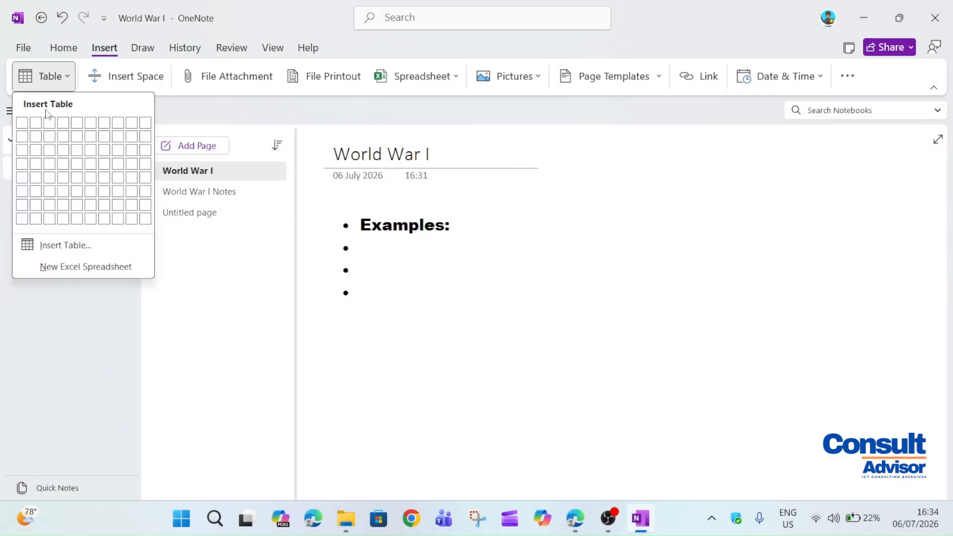
click(471, 295)
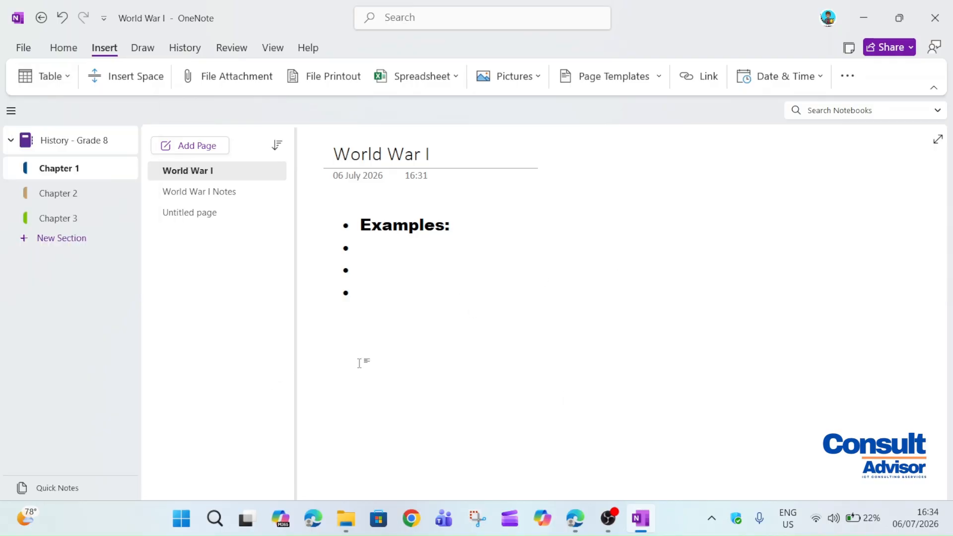
click(62, 76)
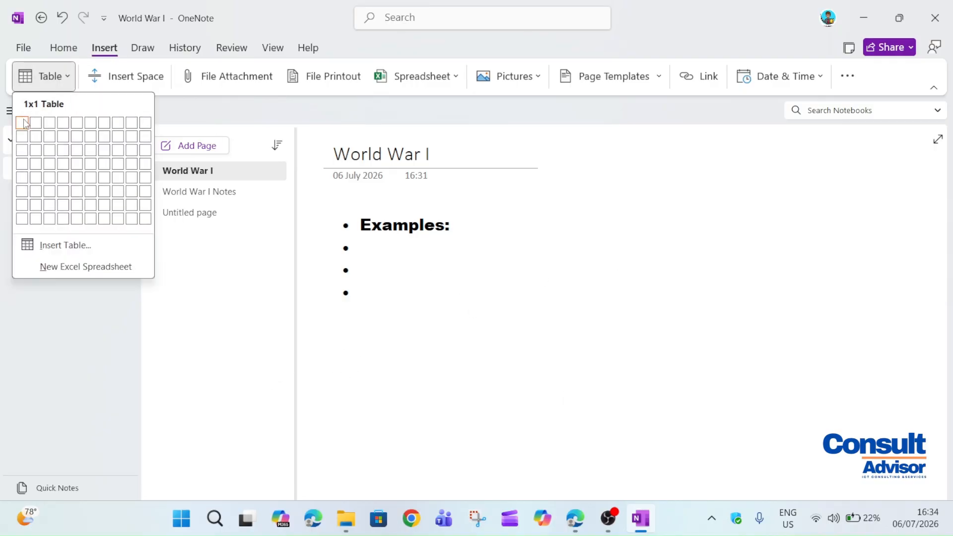
click(77, 136)
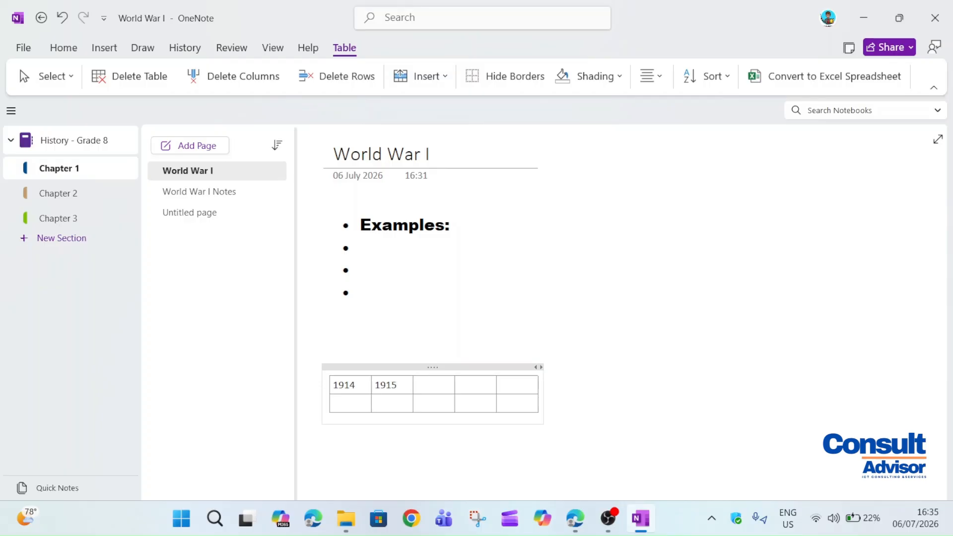
key(Tab)
text(19171919)
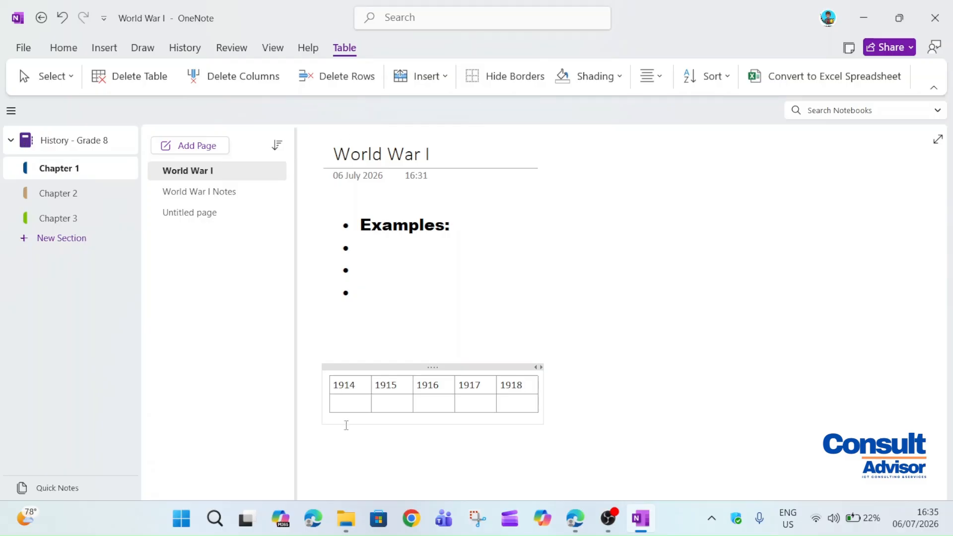
click(584, 367)
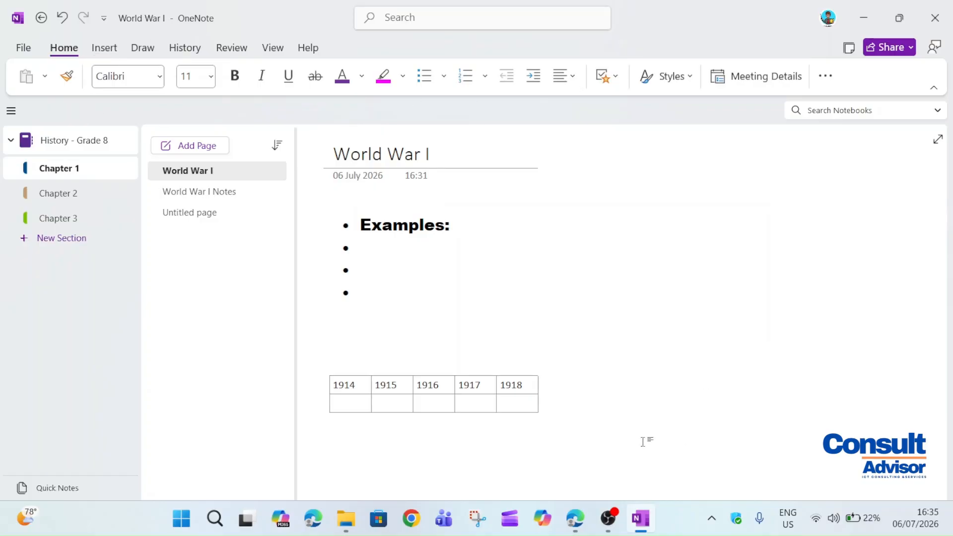
Use Insert Space to push the 1914–1918 table further below the Examples list
click(104, 48)
click(496, 392)
click(134, 77)
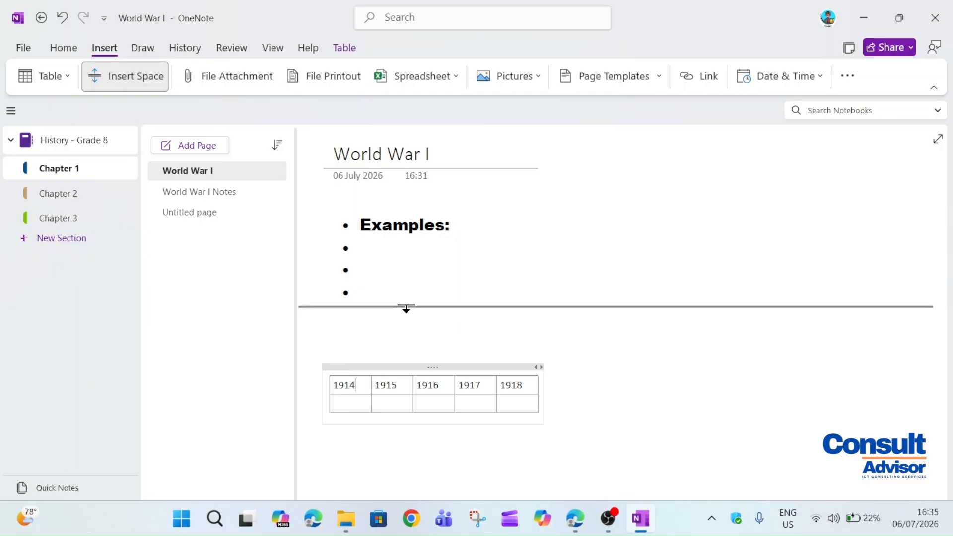
drag(325, 303, 366, 291)
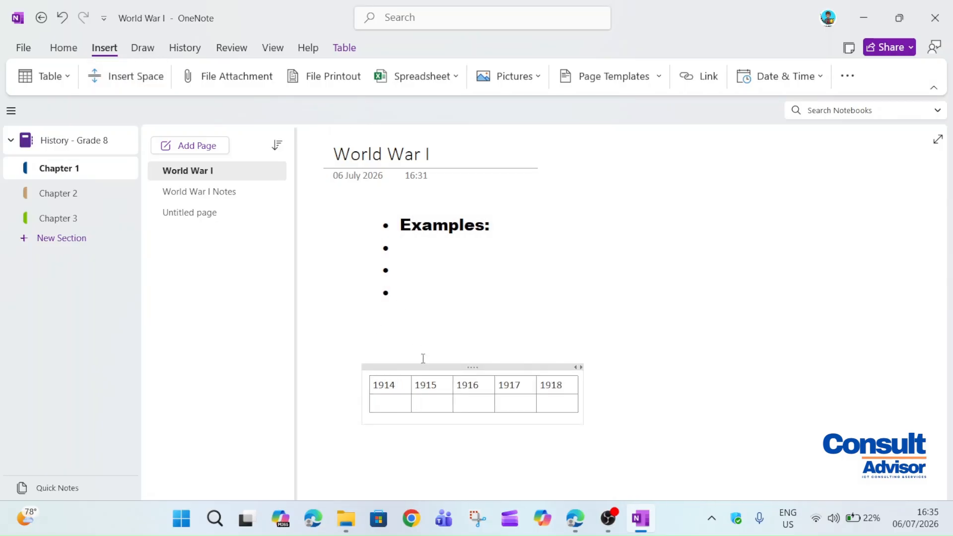
click(134, 77)
drag(609, 308, 609, 363)
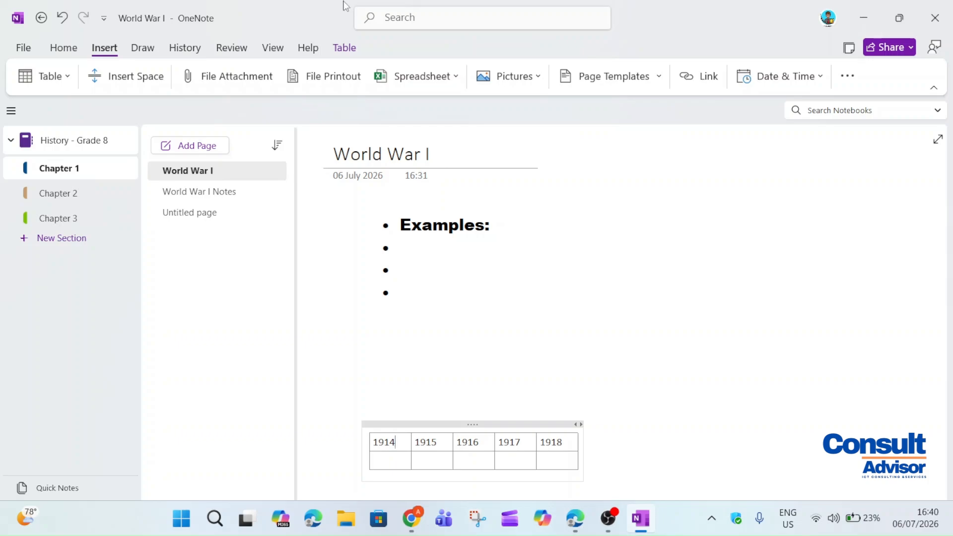
Attach New Microsoft Word Document.docx as a file to the World War I page
click(193, 75)
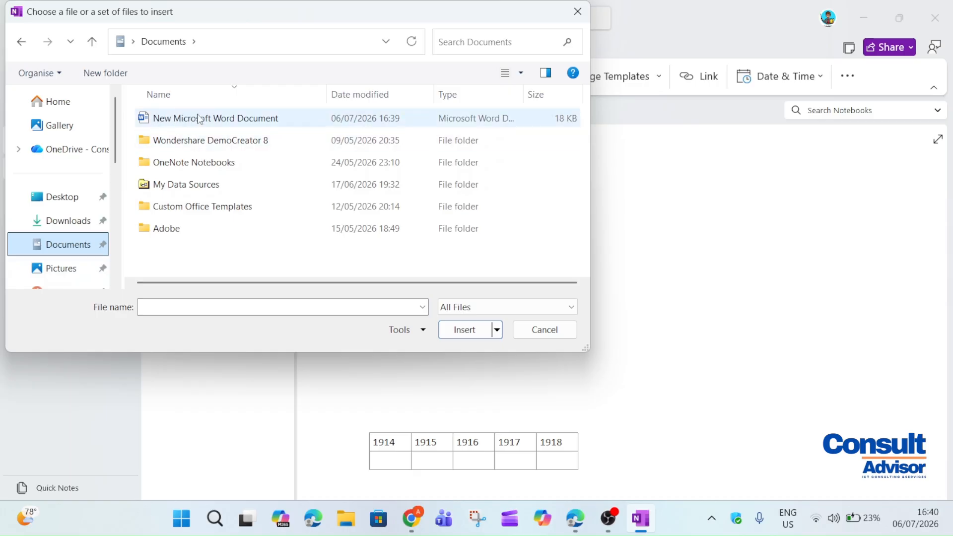
click(292, 119)
click(455, 332)
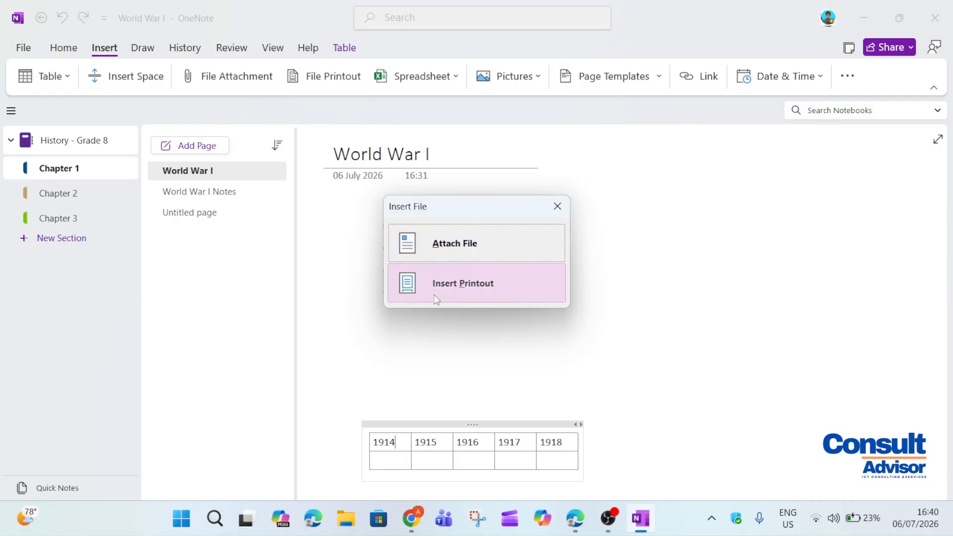
click(483, 249)
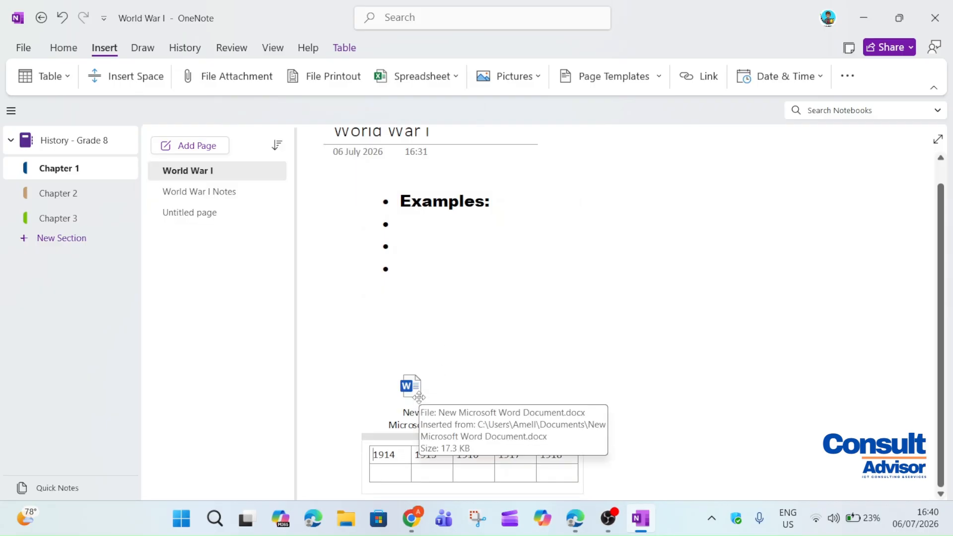
Move the Word attachment icon just above the 1914–1918 year table
drag(416, 396, 384, 378)
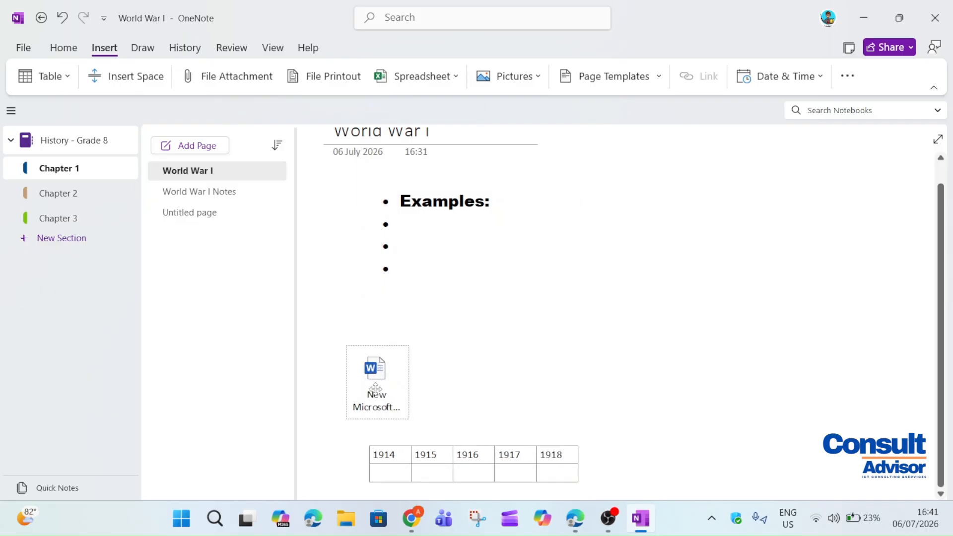
click(472, 406)
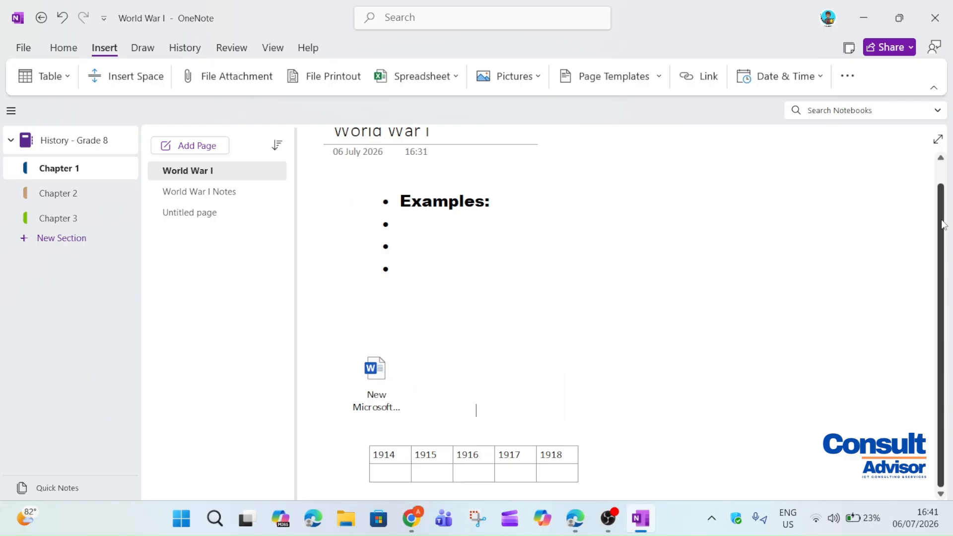
scroll(812, 260, down, 1)
click(234, 65)
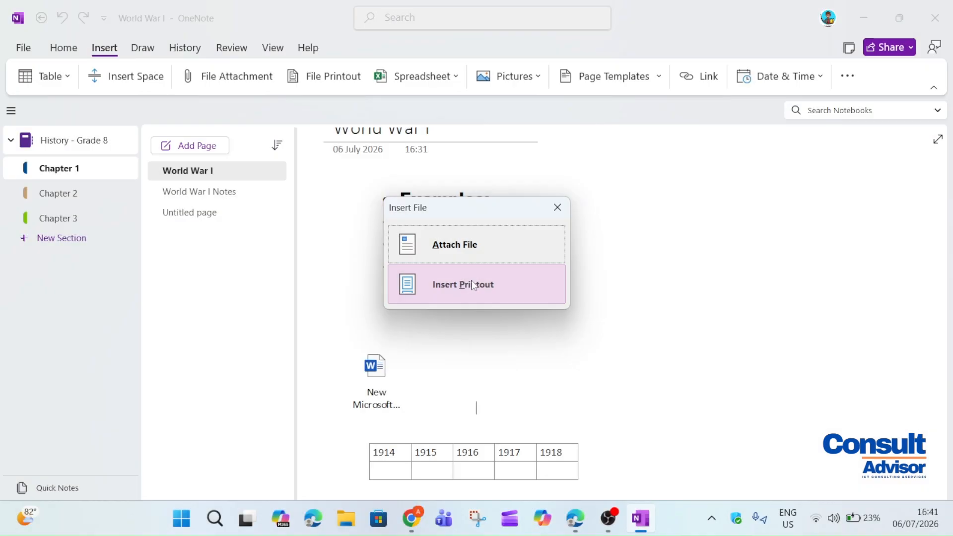
Insert the Word document as a printout and add a 'Grade 8' note beside History Overview
click(473, 285)
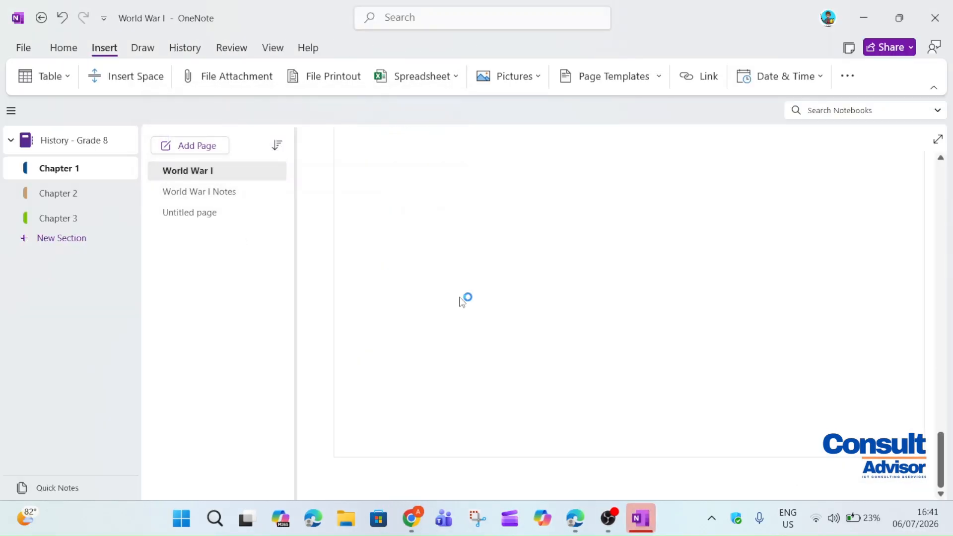
drag(941, 465, 856, 259)
mouse_move(941, 253)
mouse_down()
mouse_move(941, 281)
mouse_move(940, 234)
mouse_move(943, 255)
mouse_up()
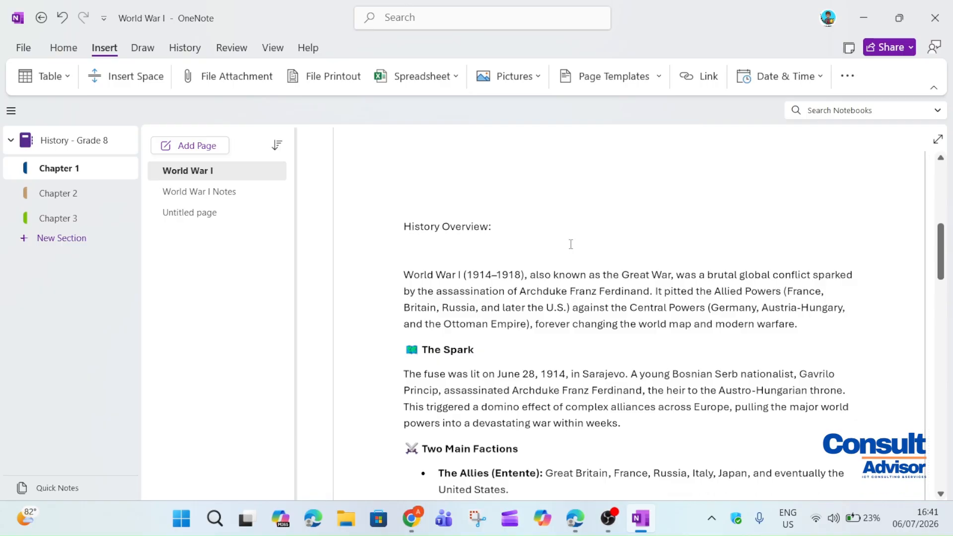
click(511, 224)
text(G)
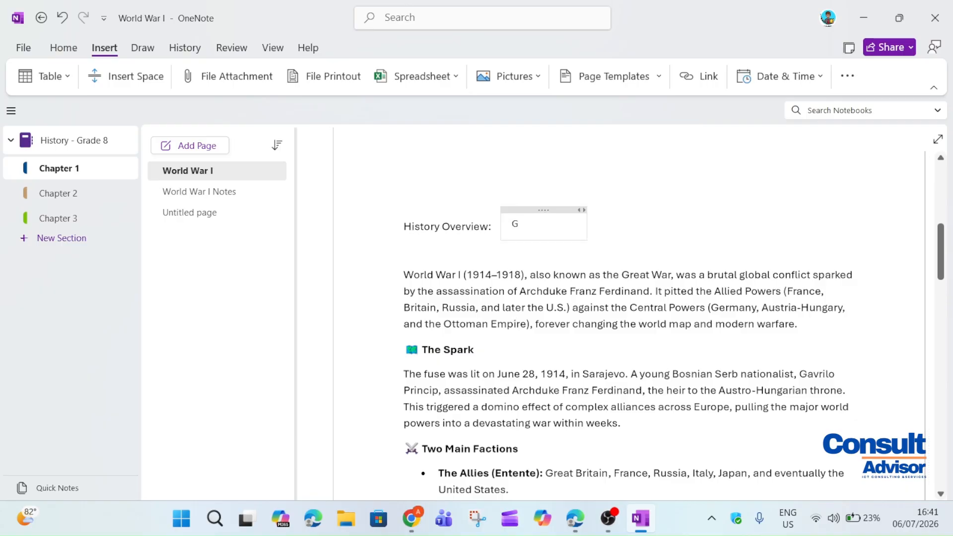
text(rade 8)
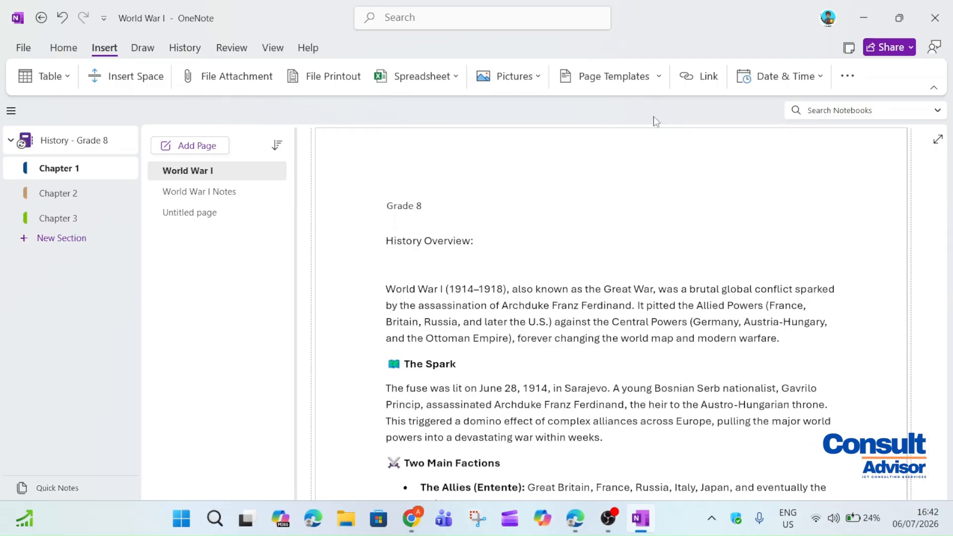
Embed the existing EXCEL Spreadsheet file on the page as a table
click(455, 77)
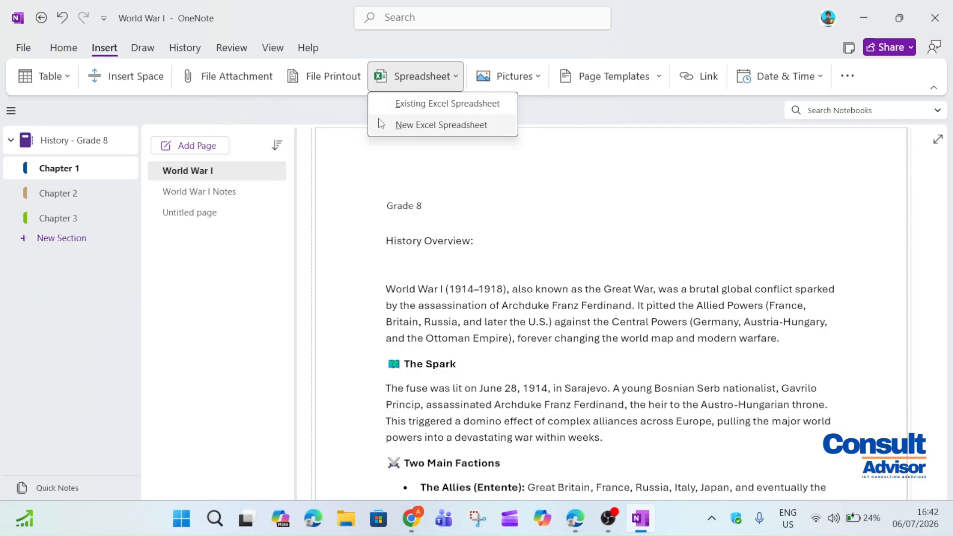
click(451, 104)
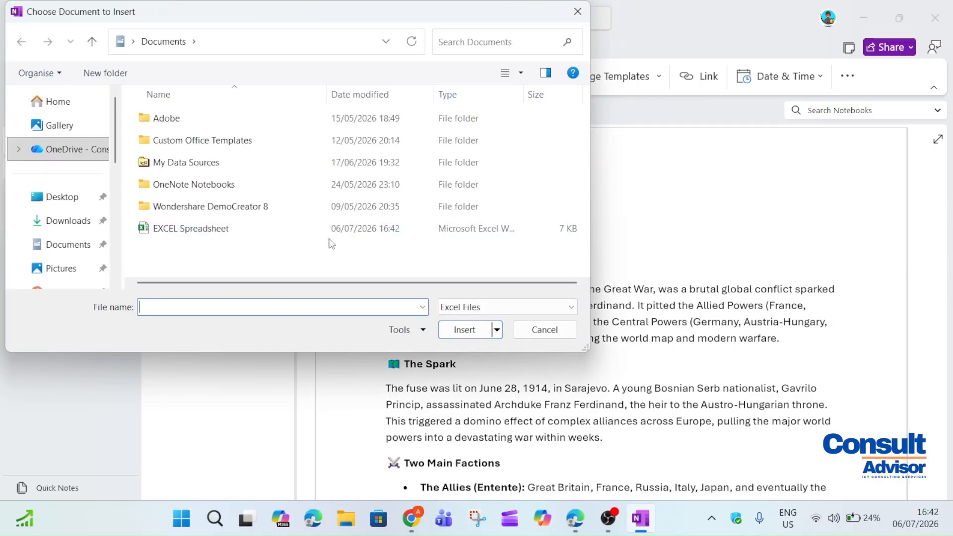
double_click(336, 234)
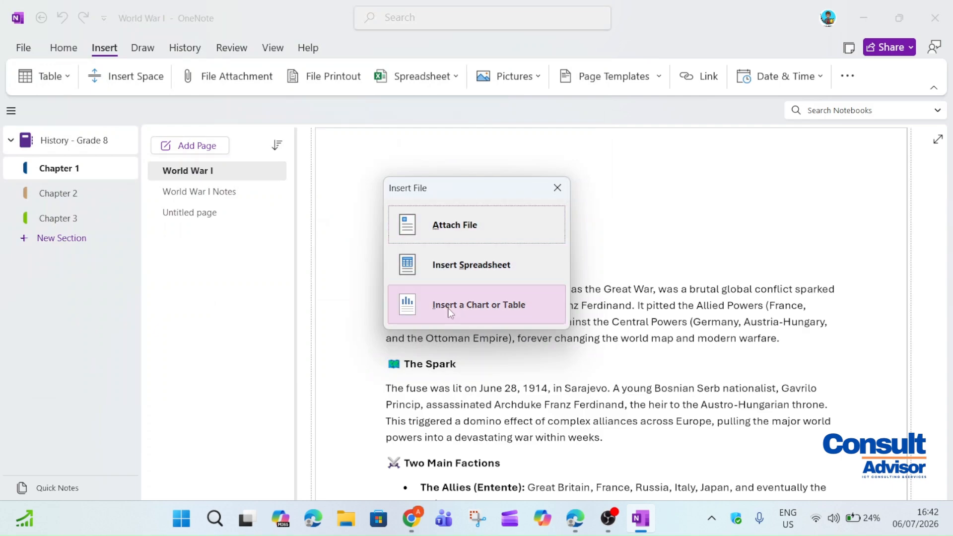
click(477, 310)
click(449, 337)
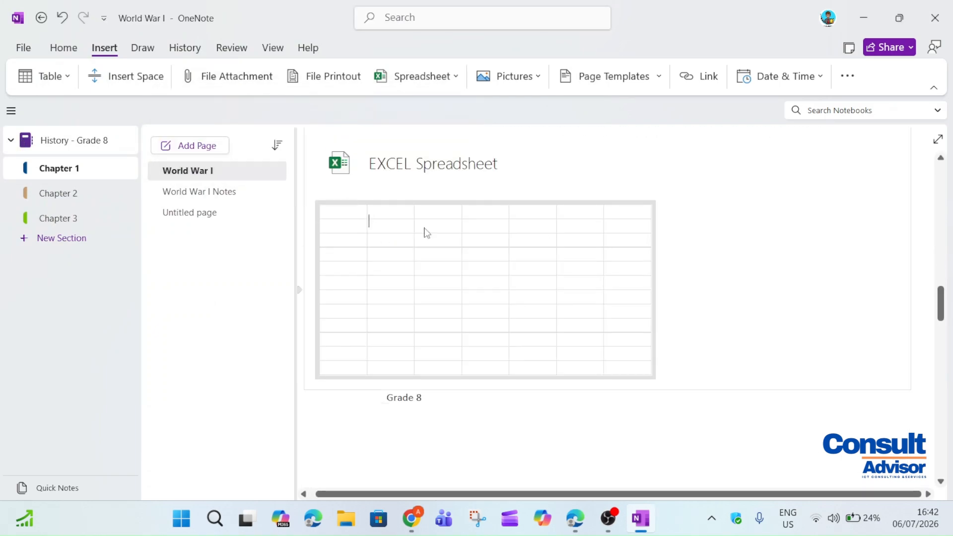
click(504, 80)
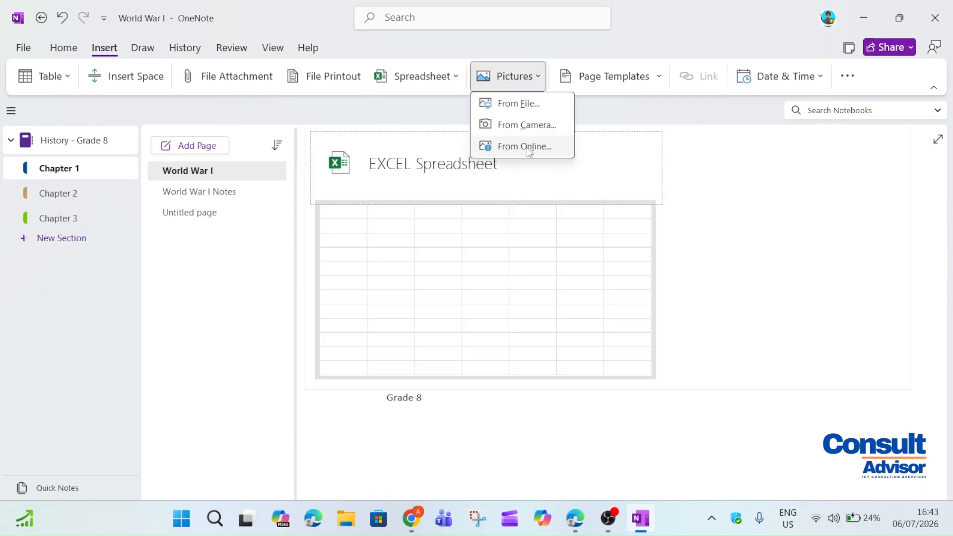
Insert the History timeline image from file onto the page
click(507, 102)
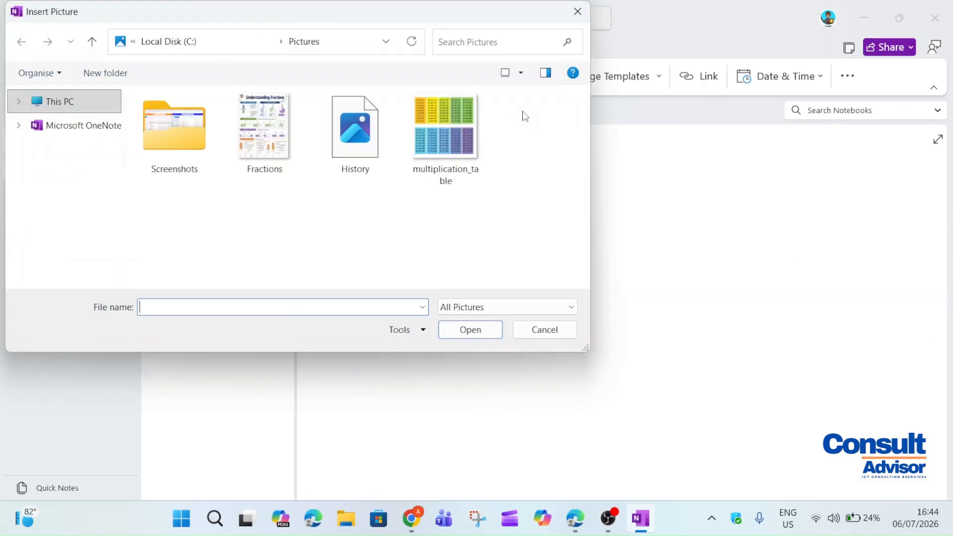
click(354, 141)
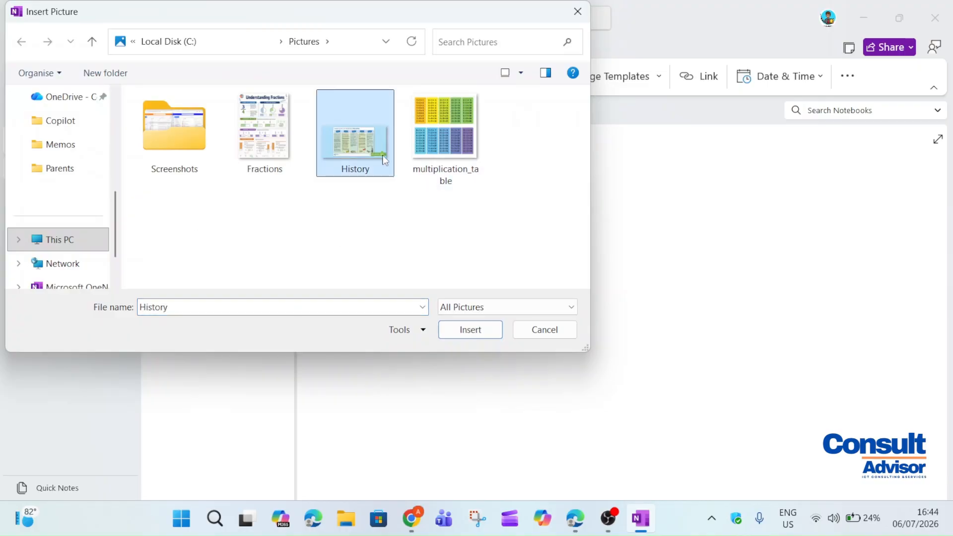
click(458, 336)
Enlarge the First World War timeline picture from its lower-right and upper-left corners
click(618, 297)
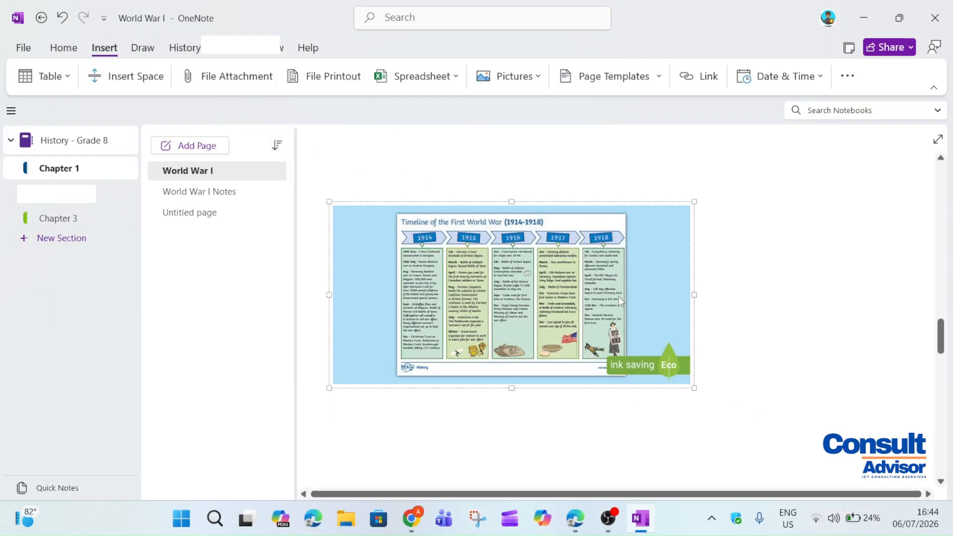
drag(691, 385, 842, 458)
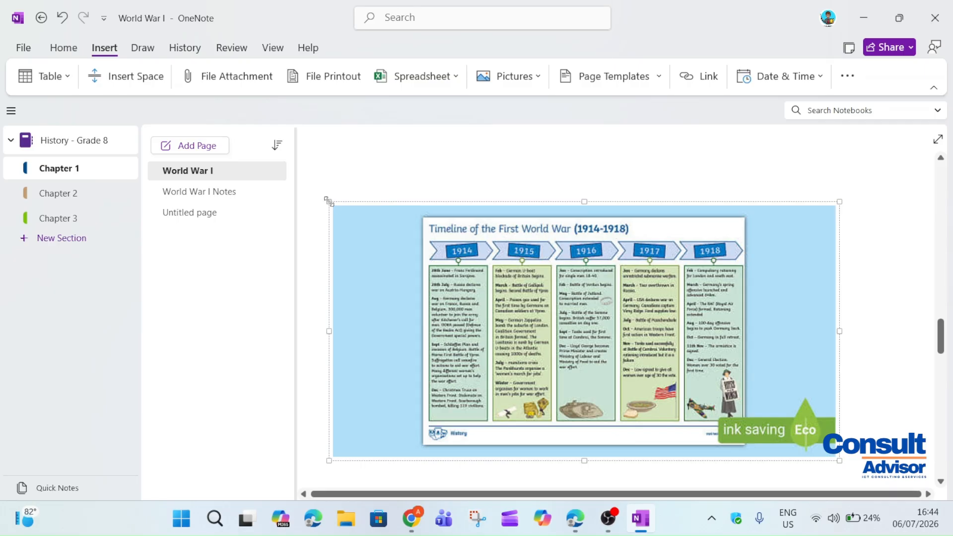
drag(331, 205, 292, 186)
click(866, 264)
scroll(950, 336, down, 5)
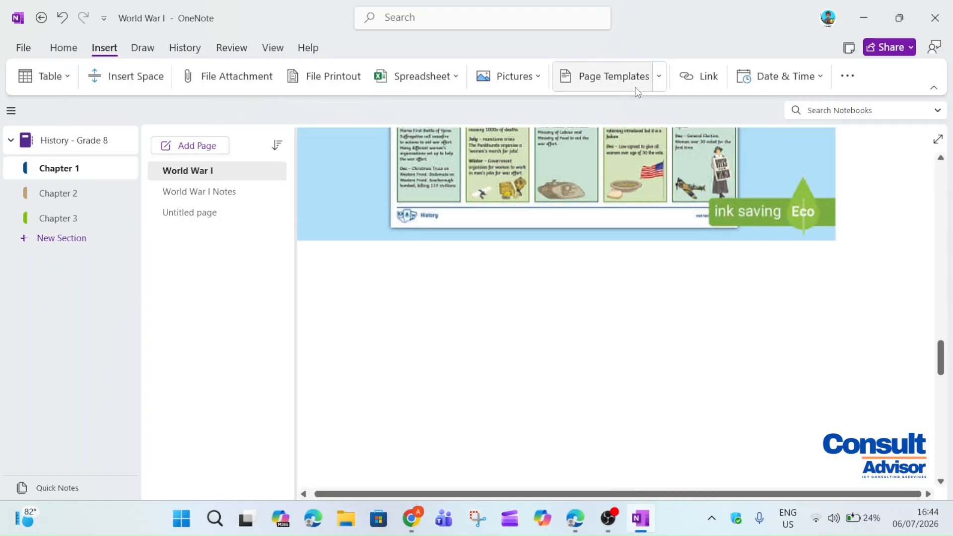
Create a new Chapter 1 page from the Academic 'History Class Notes' template
click(660, 86)
click(614, 103)
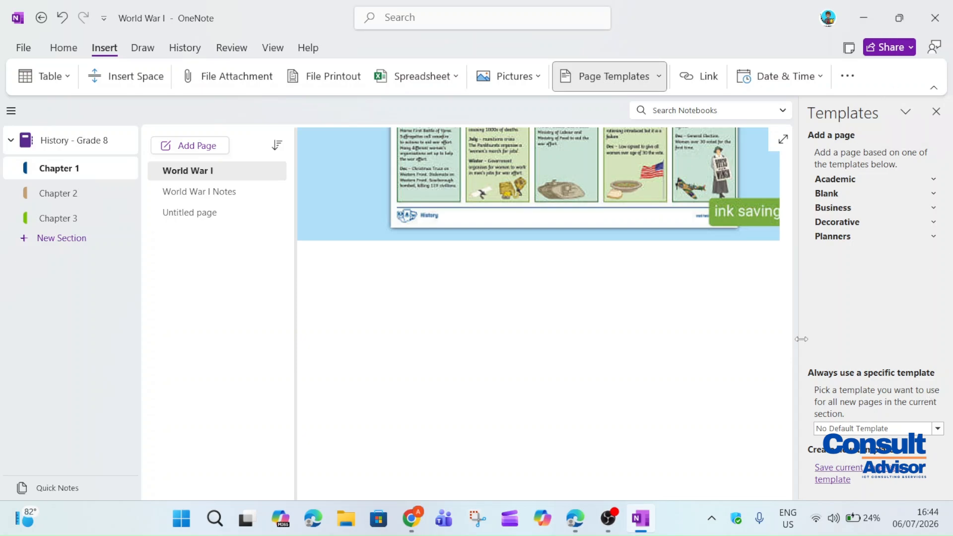
click(937, 182)
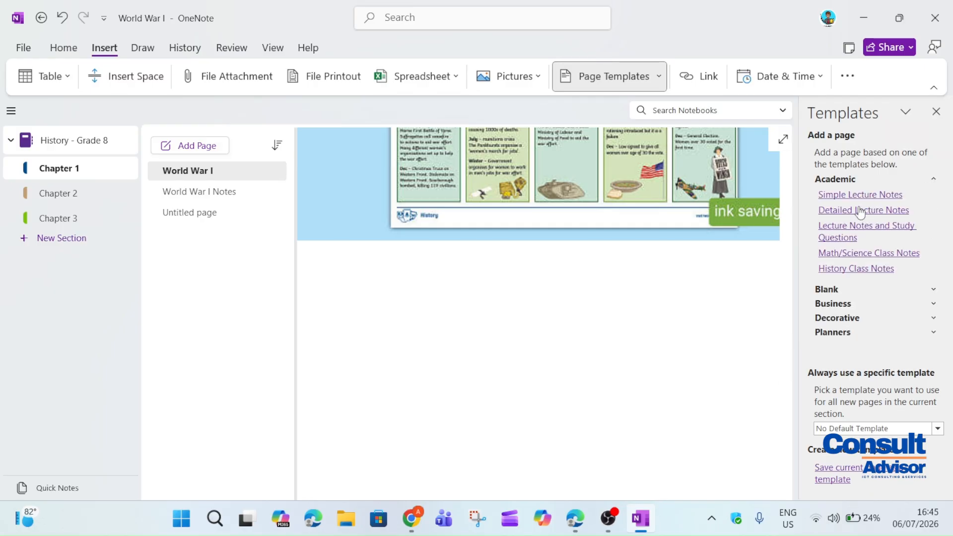
click(872, 273)
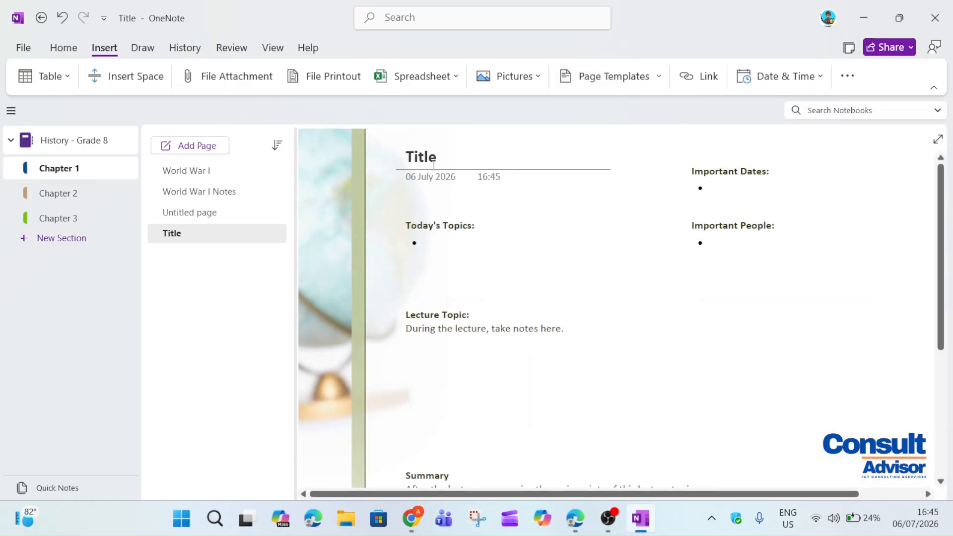
drag(439, 163, 415, 158)
click(775, 188)
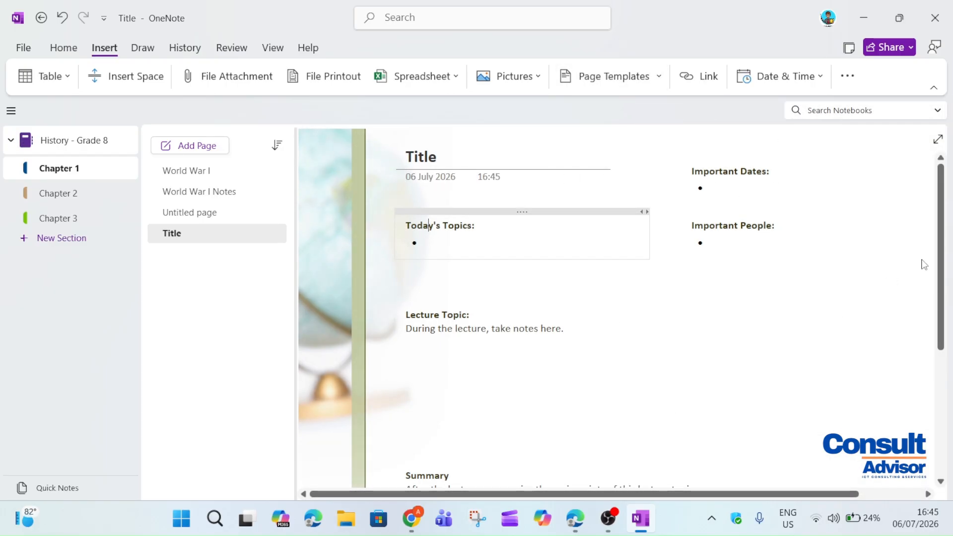
drag(942, 231, 519, 322)
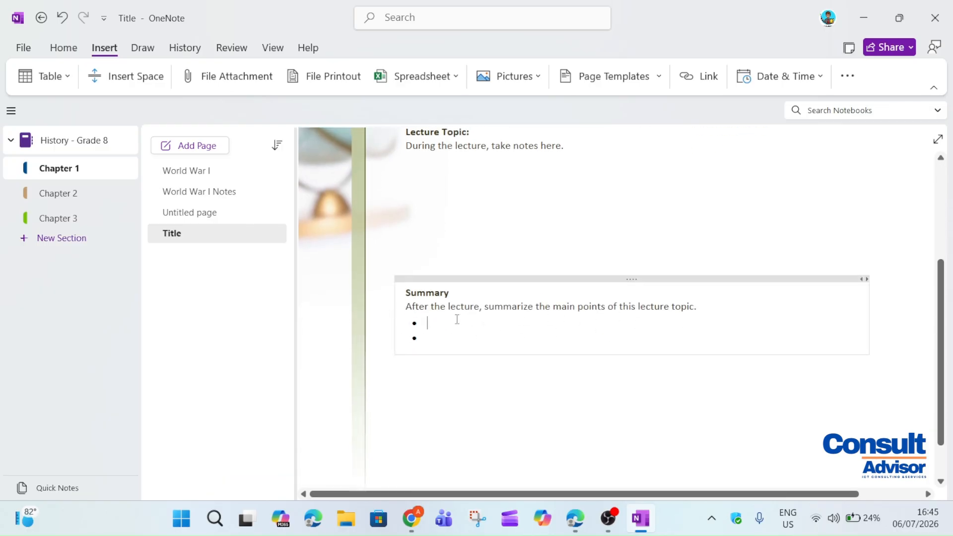
scroll(436, 334, down, 1)
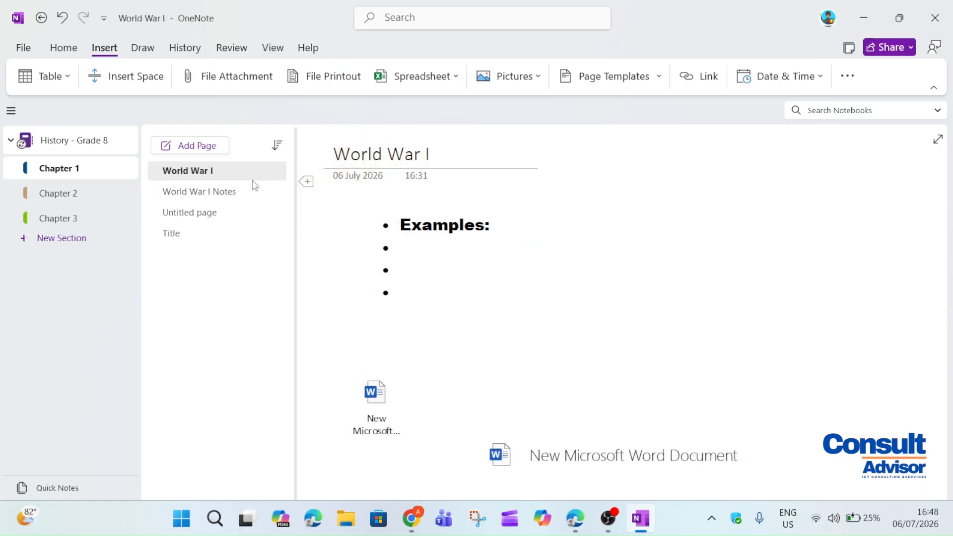
On World War I Notes, insert a 'Summary' hyperlink to the pasted history.com article address
click(251, 190)
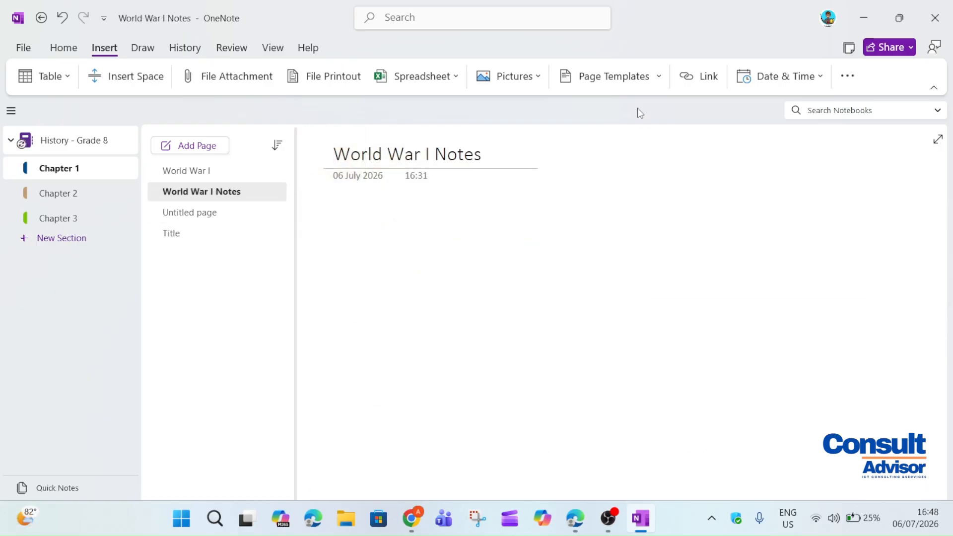
click(699, 81)
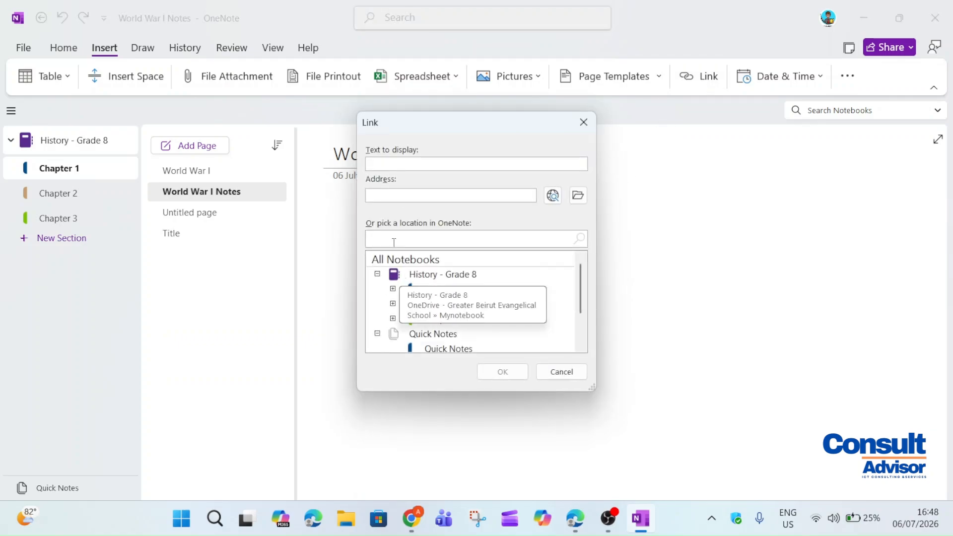
click(393, 200)
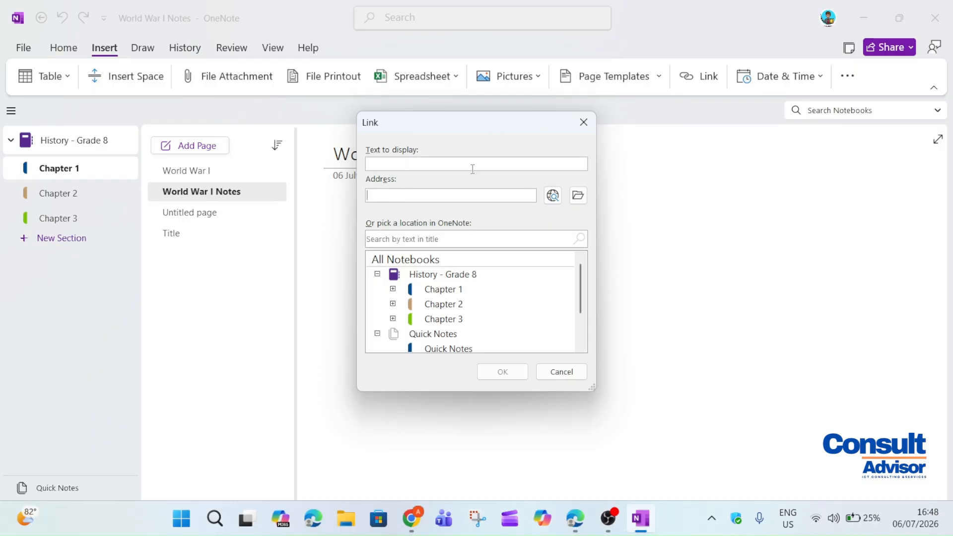
right_click(471, 191)
click(516, 236)
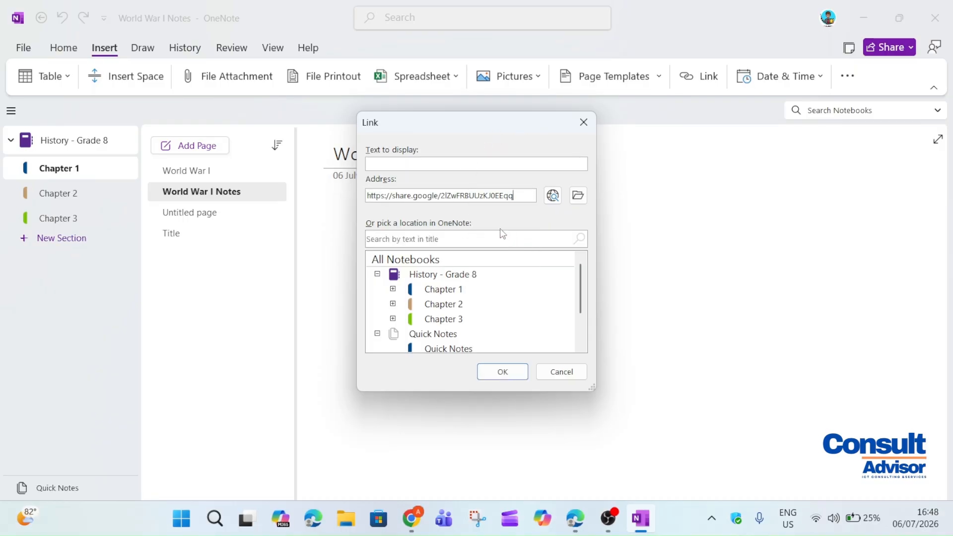
click(481, 165)
text(Summary)
click(496, 372)
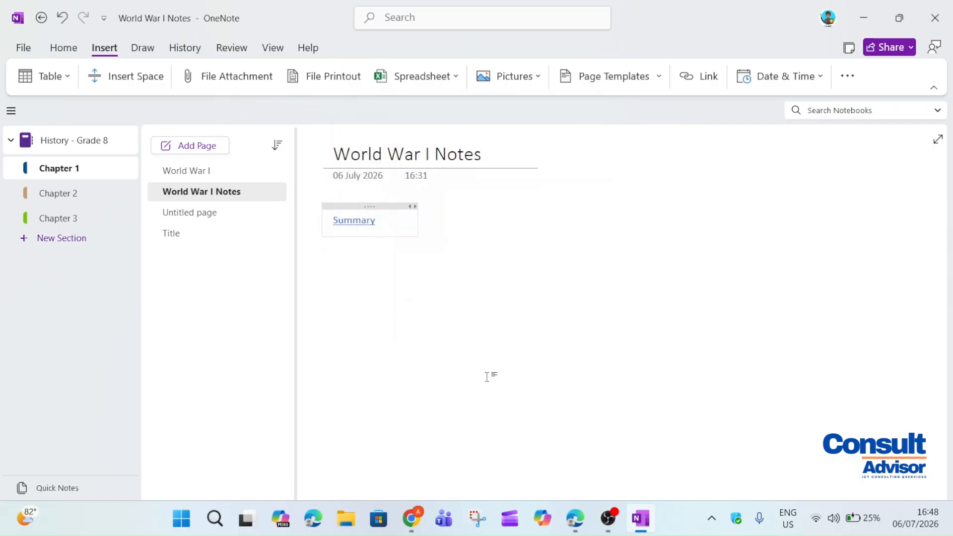
key(Return)
key(Return)
click(368, 225)
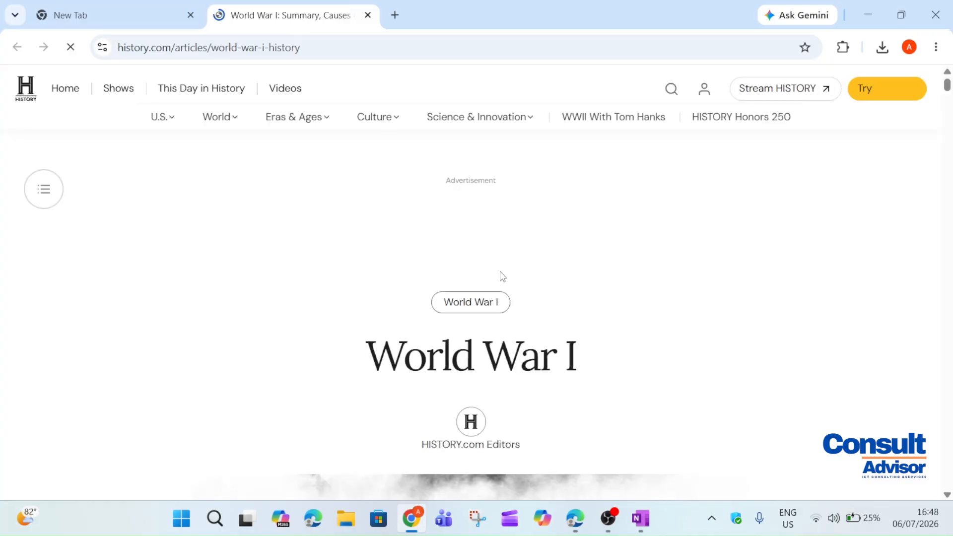
drag(947, 85, 929, 126)
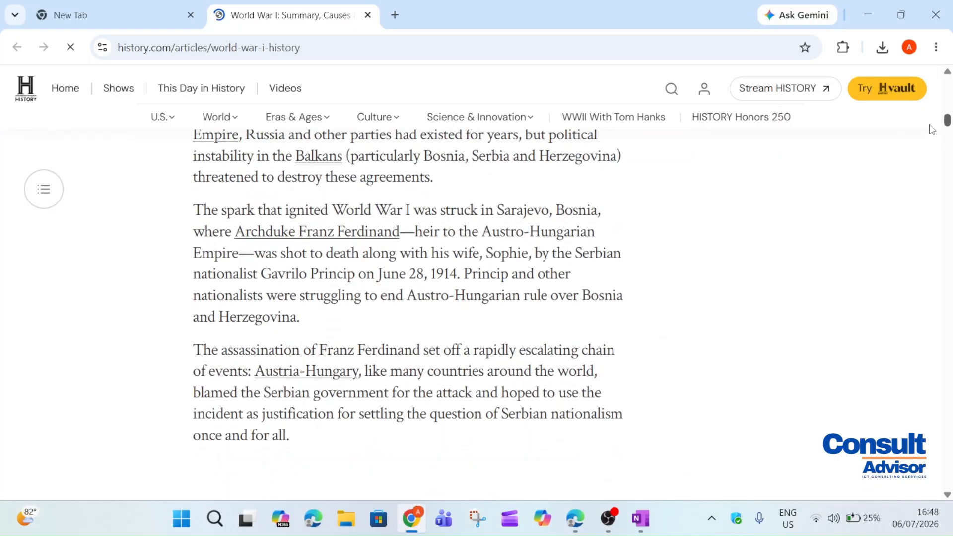
click(872, 23)
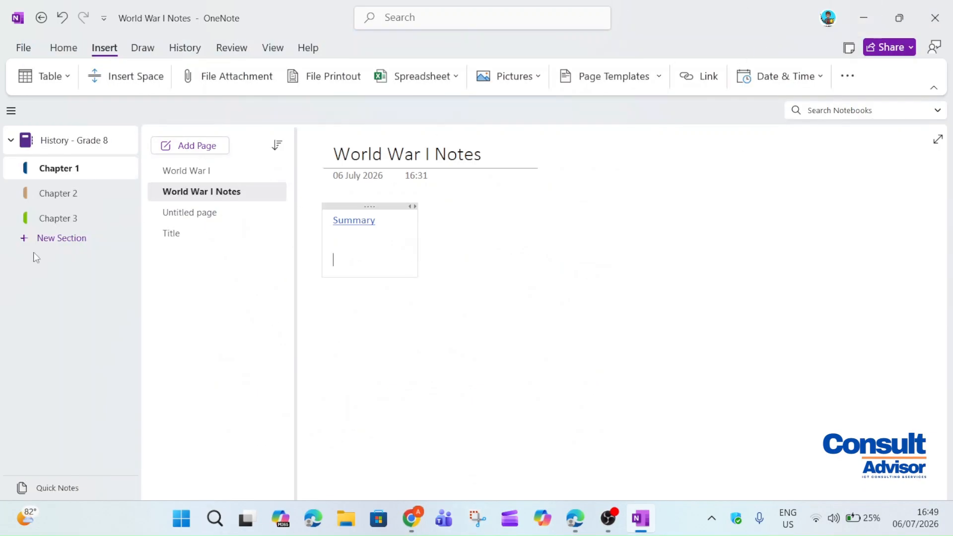
Underline Summary in magenta ink and highlight it in yellow
click(149, 48)
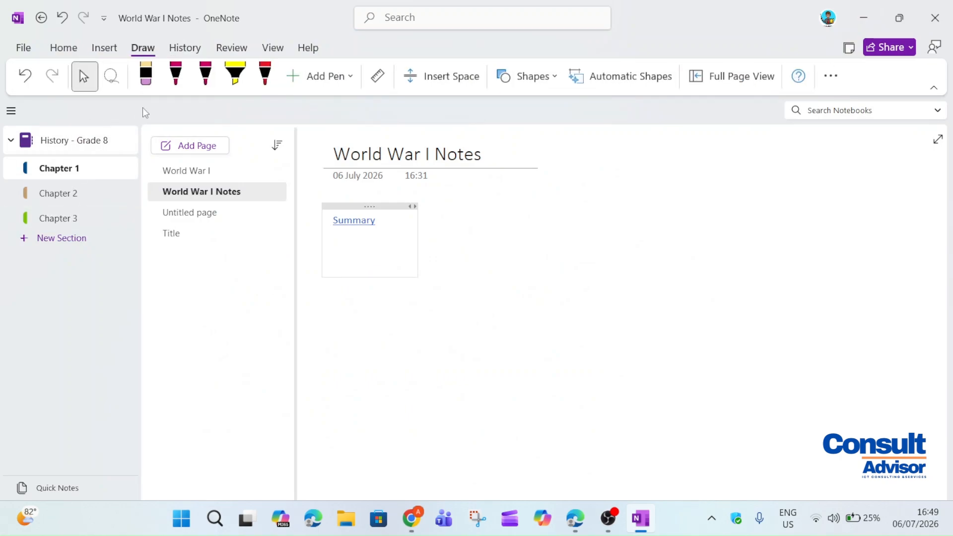
click(145, 74)
click(206, 75)
drag(326, 241, 393, 234)
click(235, 74)
drag(329, 219, 379, 221)
Show the ruler on the page and move it up and to the left
click(329, 76)
click(378, 76)
drag(545, 374, 557, 391)
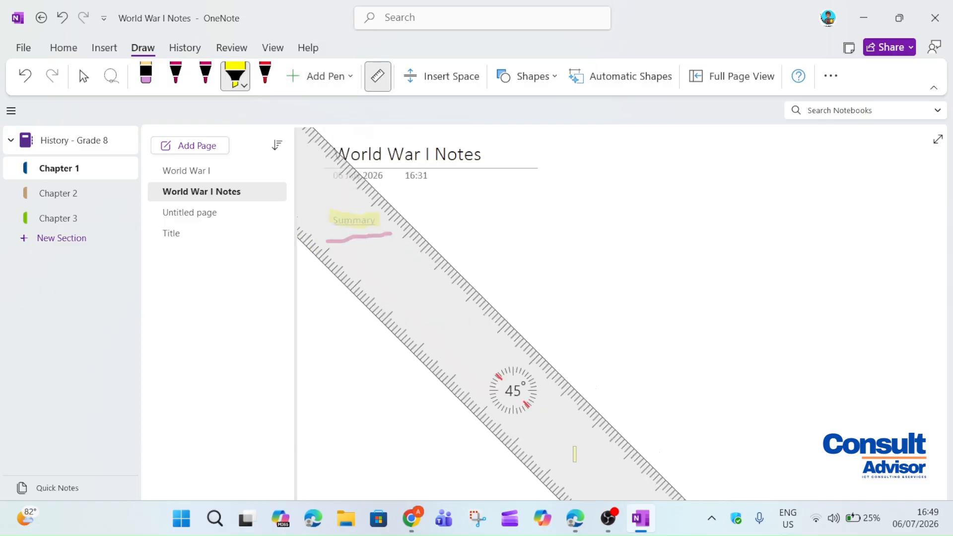
scroll(549, 371, down, 3)
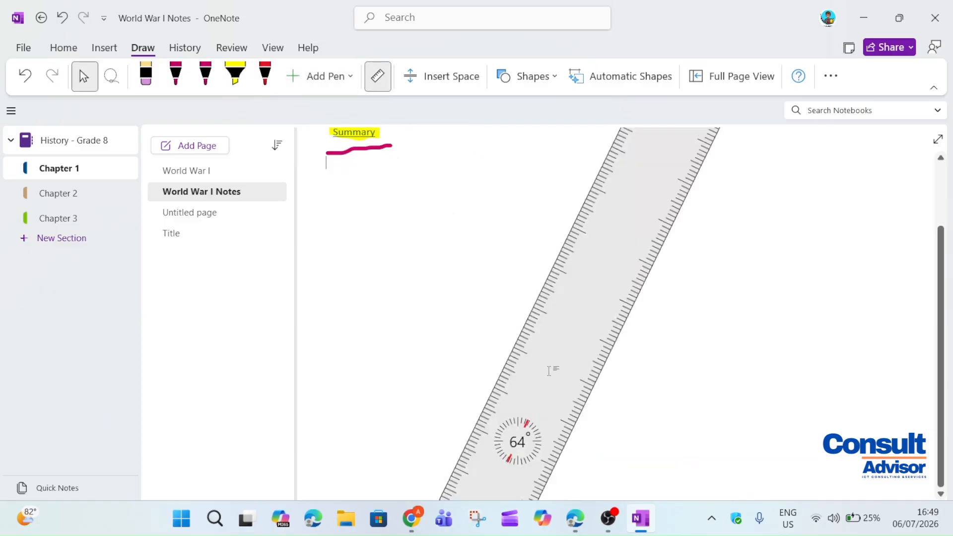
scroll(549, 371, down, 15)
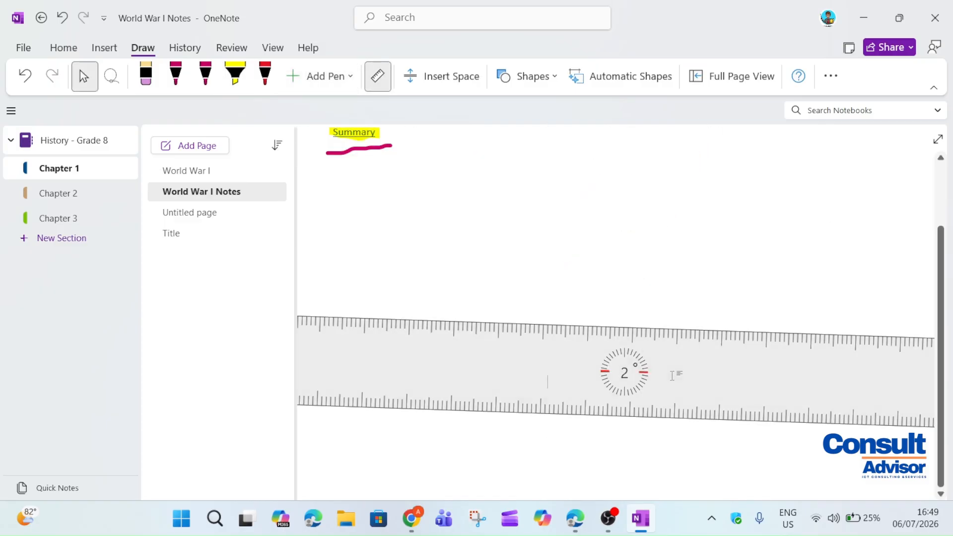
drag(672, 376, 525, 270)
Draw a yellow triangle shape to the right of Summary, discarding a trial ellipse
click(526, 76)
click(513, 166)
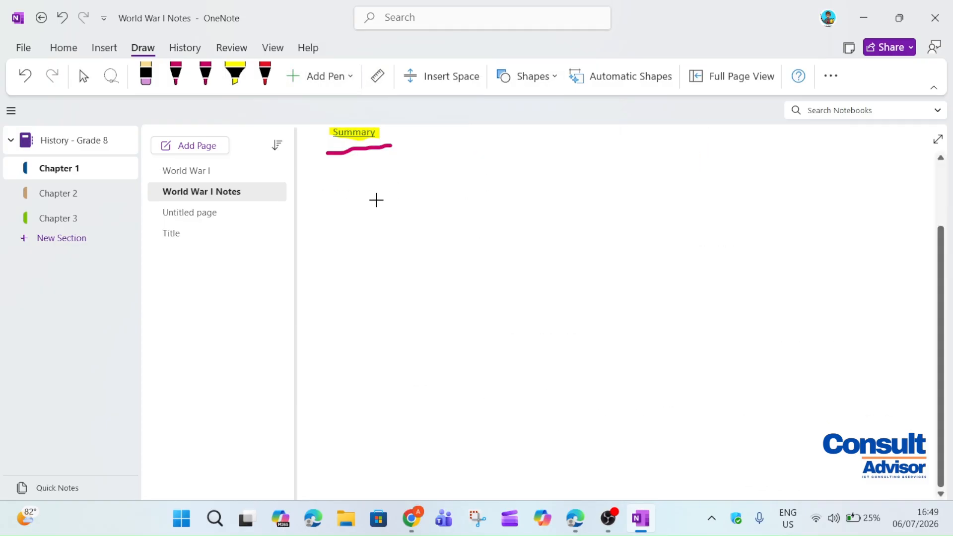
scroll(527, 330, up, 3)
drag(329, 192, 330, 217)
key(ctrl+z)
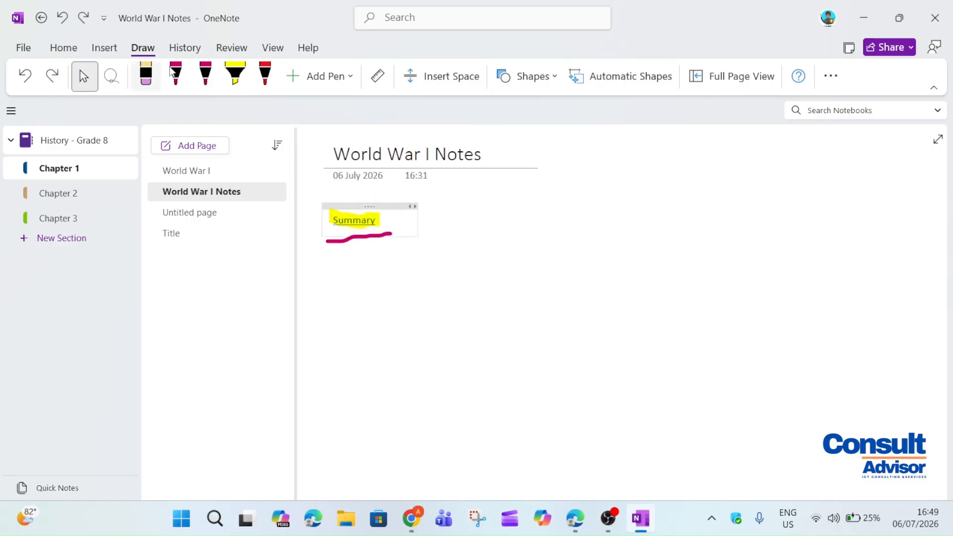
click(530, 70)
click(541, 164)
drag(522, 204, 625, 350)
click(593, 270)
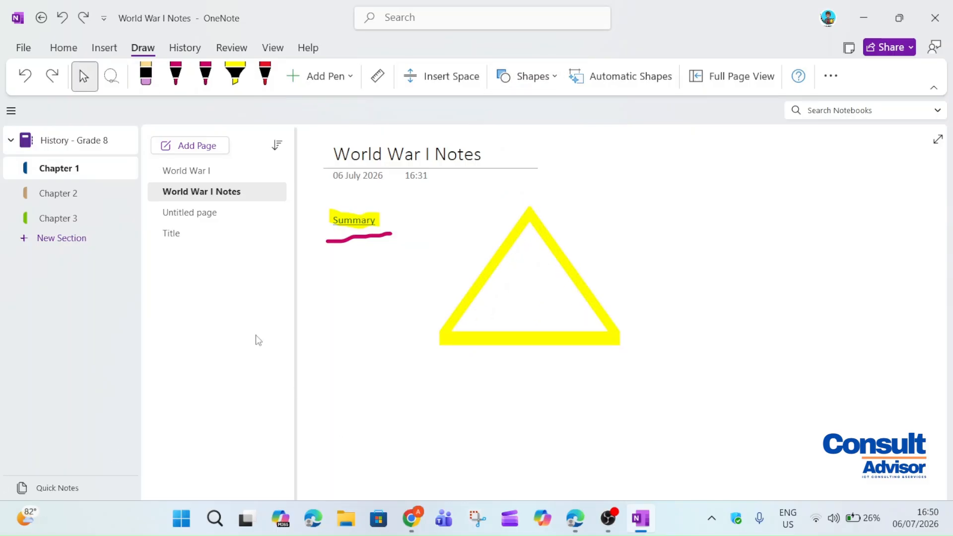
In Full Page View, draw a yellow highlighter stroke and a red line beneath it
click(727, 76)
click(556, 40)
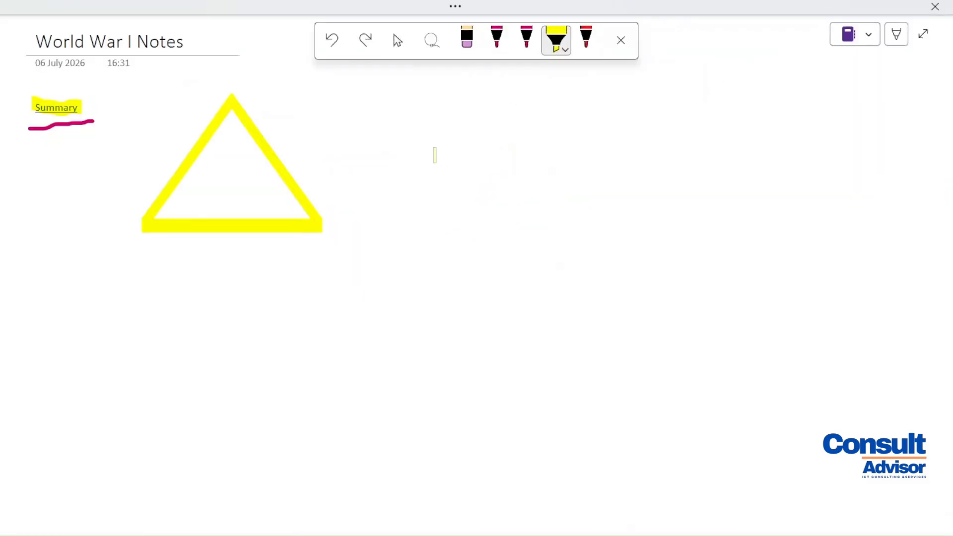
drag(434, 154, 571, 160)
click(586, 39)
drag(448, 210, 540, 211)
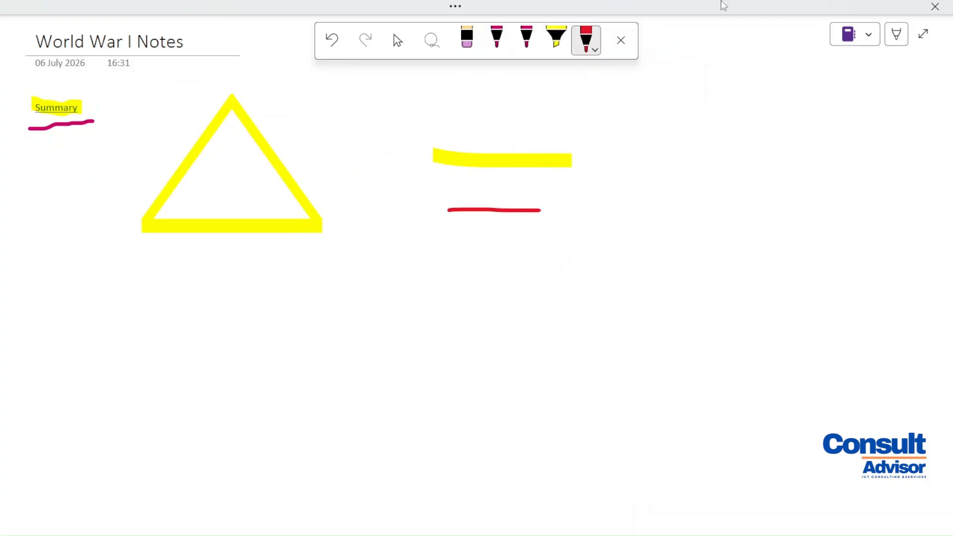
click(870, 36)
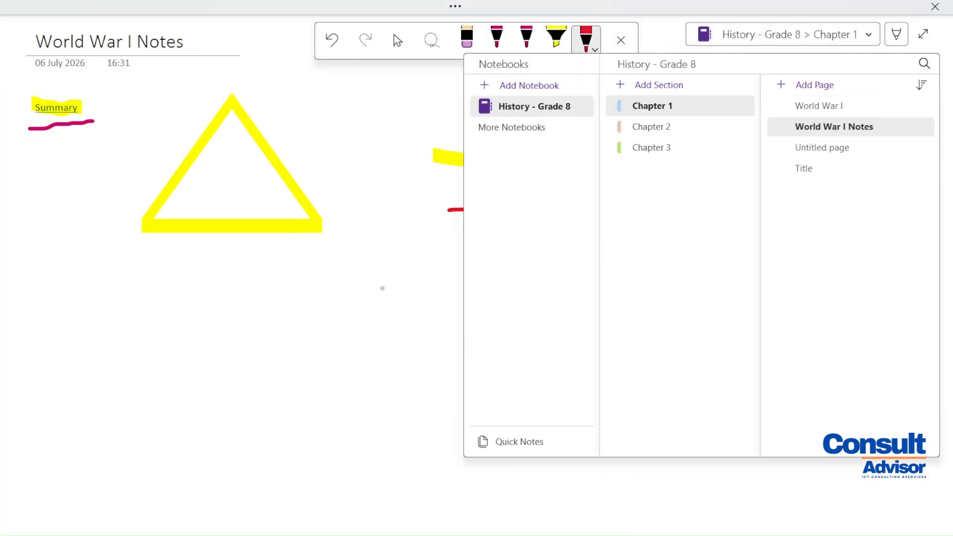
click(338, 246)
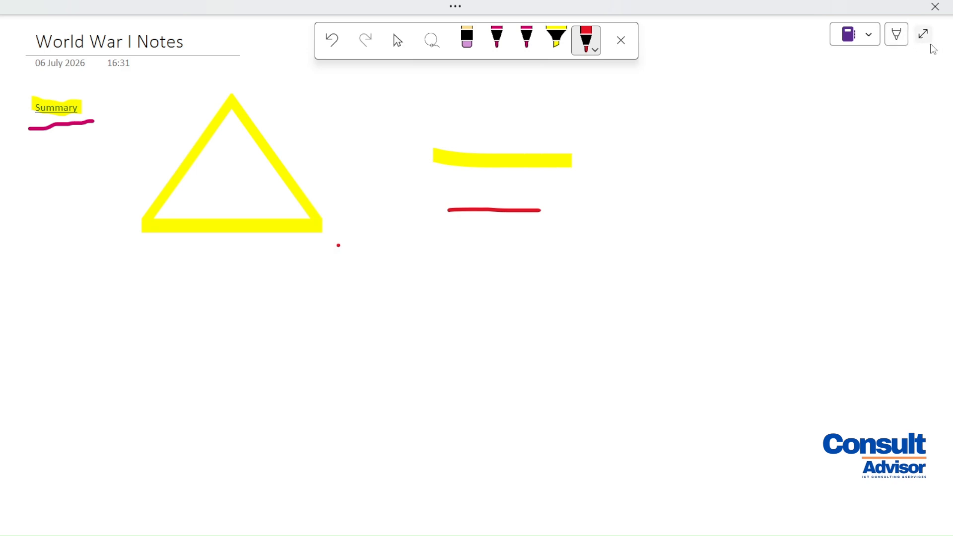
click(930, 45)
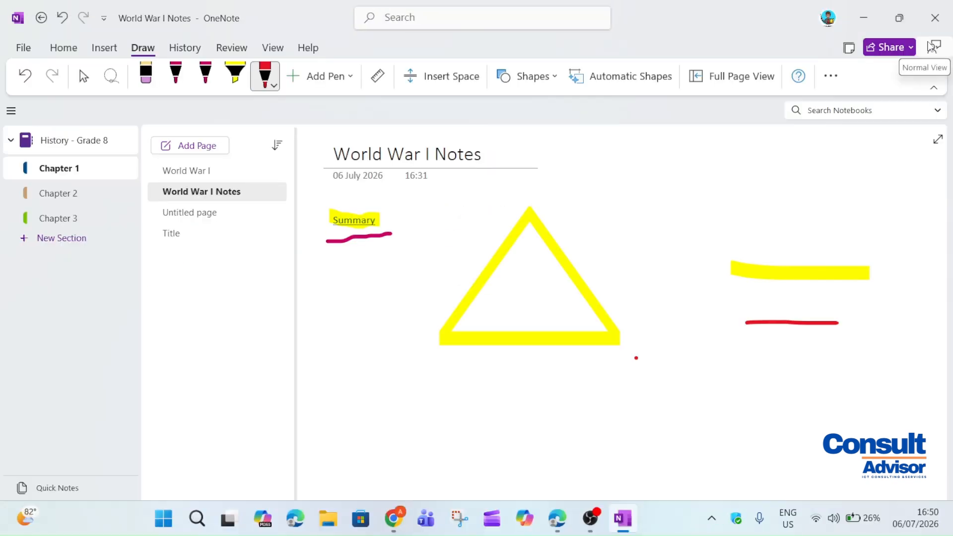
click(937, 141)
click(923, 35)
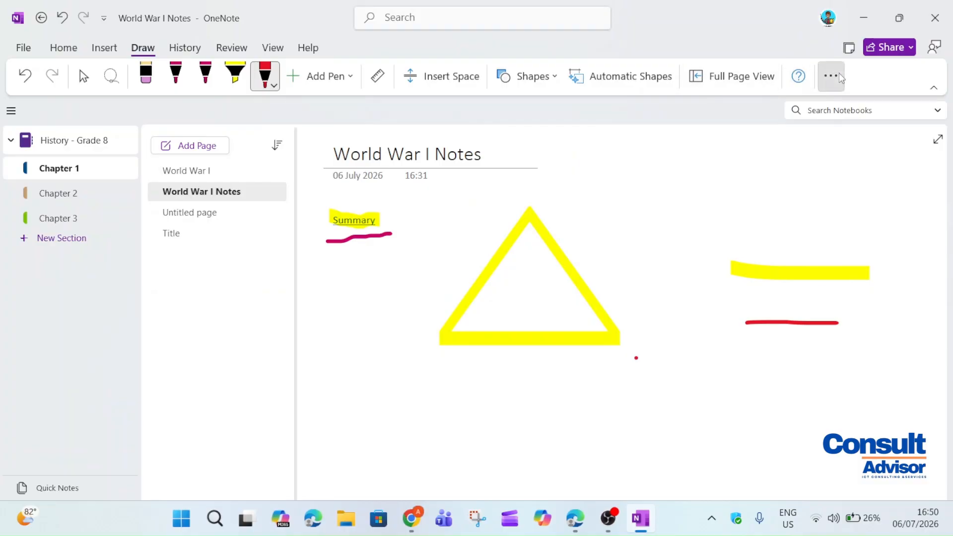
click(831, 76)
click(861, 127)
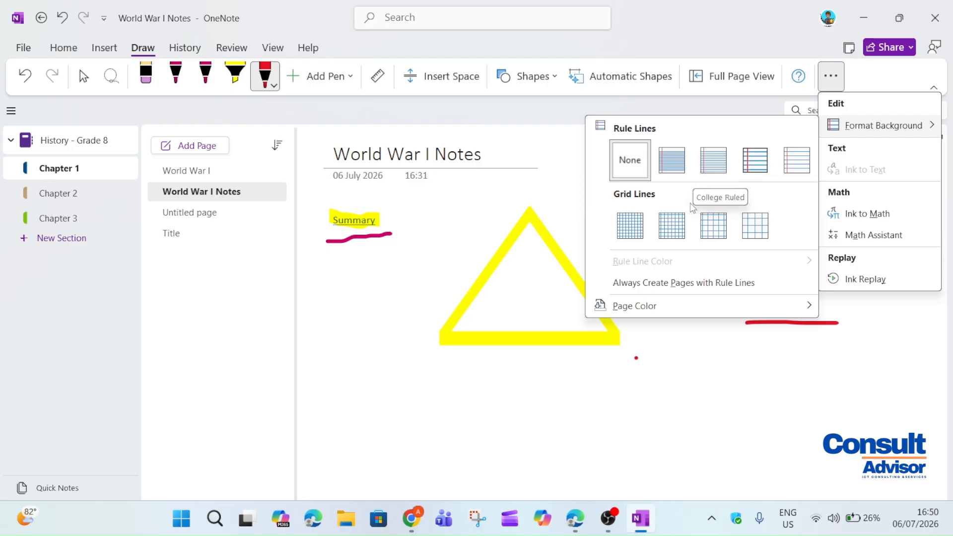
click(632, 227)
click(831, 76)
click(860, 126)
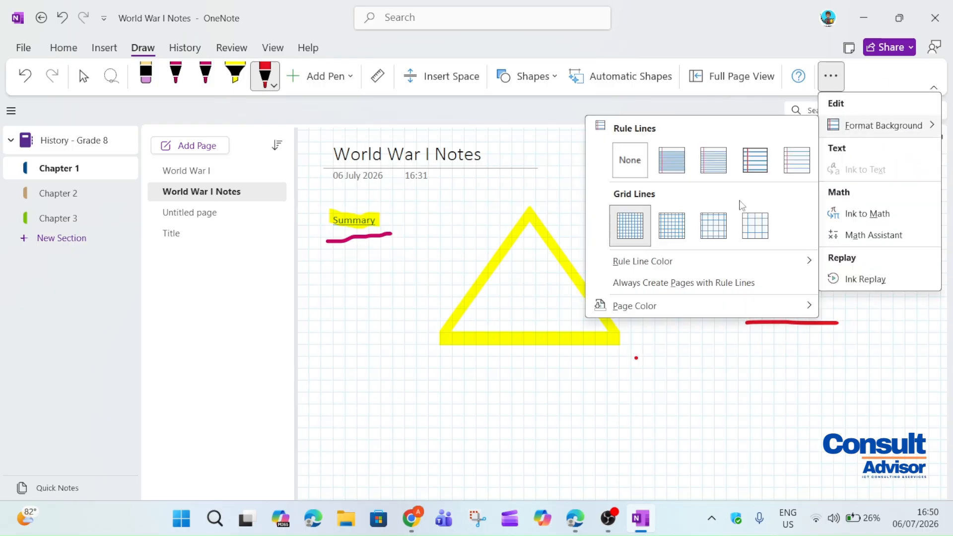
click(636, 161)
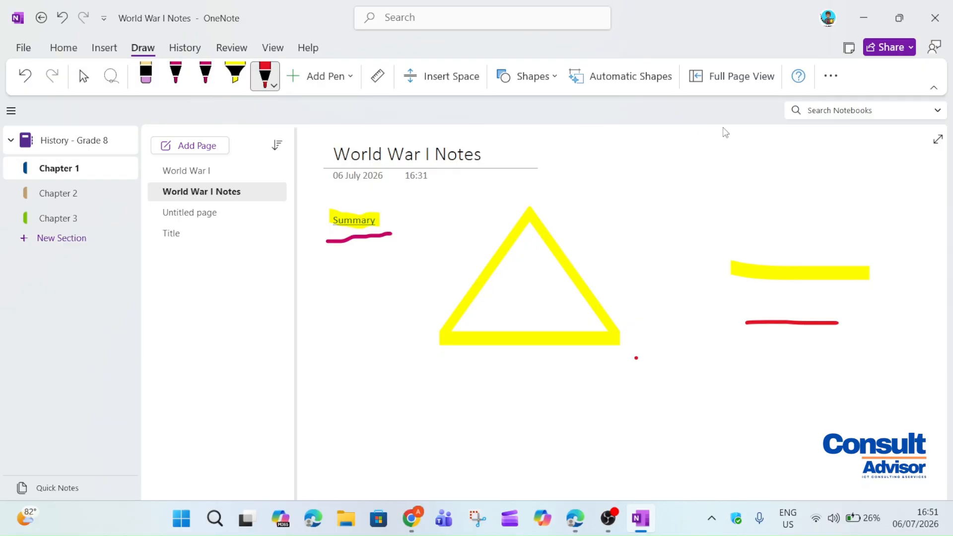
Convert handwritten '1 + 2' into a typed equation and move it to the page's left edge
click(830, 76)
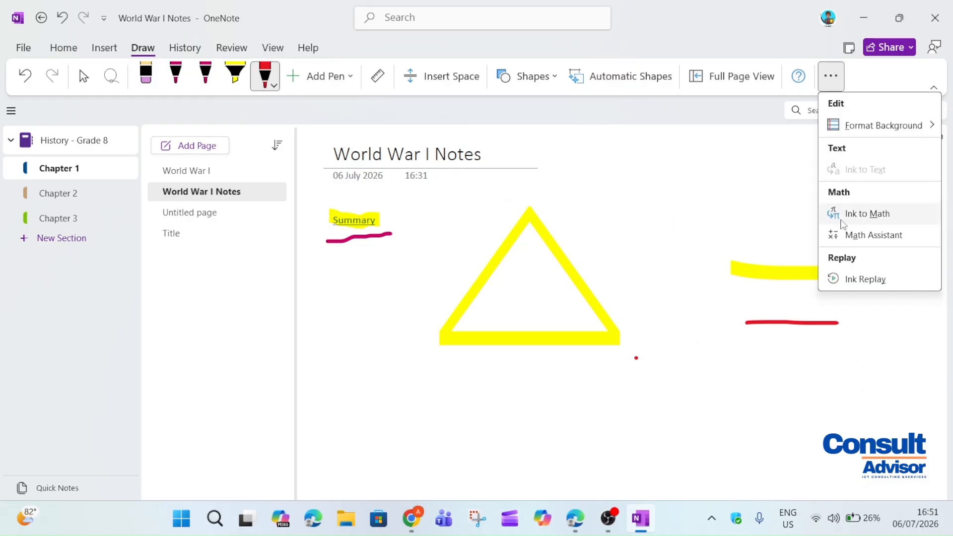
click(842, 219)
mouse_move(350, 233)
mouse_down()
mouse_move(363, 210)
mouse_move(367, 264)
mouse_up()
drag(392, 232, 399, 260)
mouse_move(377, 250)
mouse_down()
mouse_move(421, 243)
mouse_move(437, 254)
mouse_up()
click(573, 352)
mouse_move(613, 371)
mouse_down()
mouse_move(304, 385)
mouse_move(362, 387)
mouse_up()
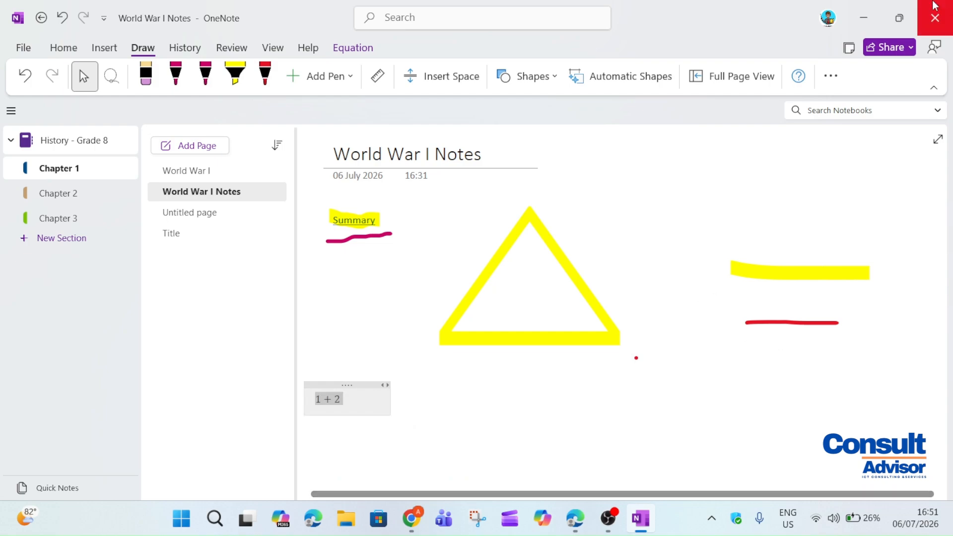
click(185, 49)
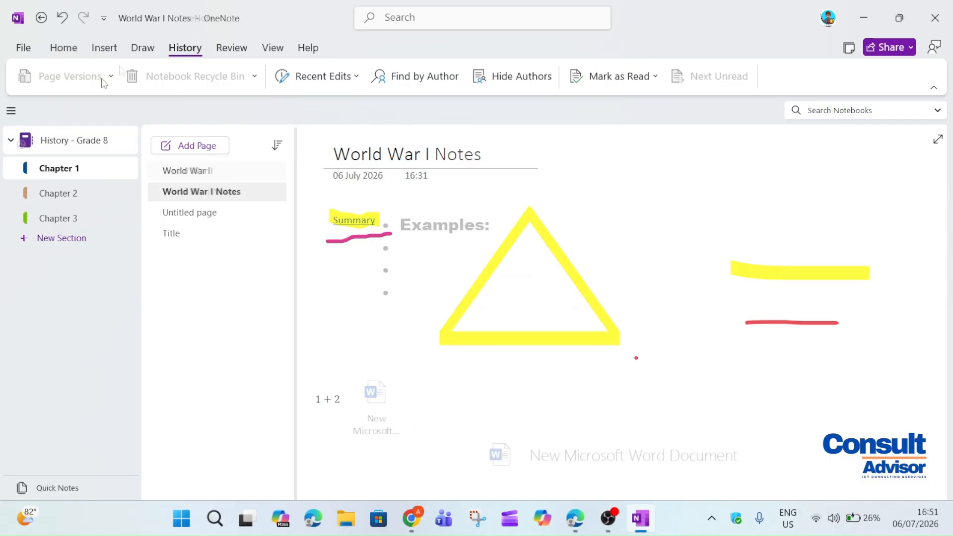
List the notebook pages edited today via Recent Edits, then close the results
click(110, 76)
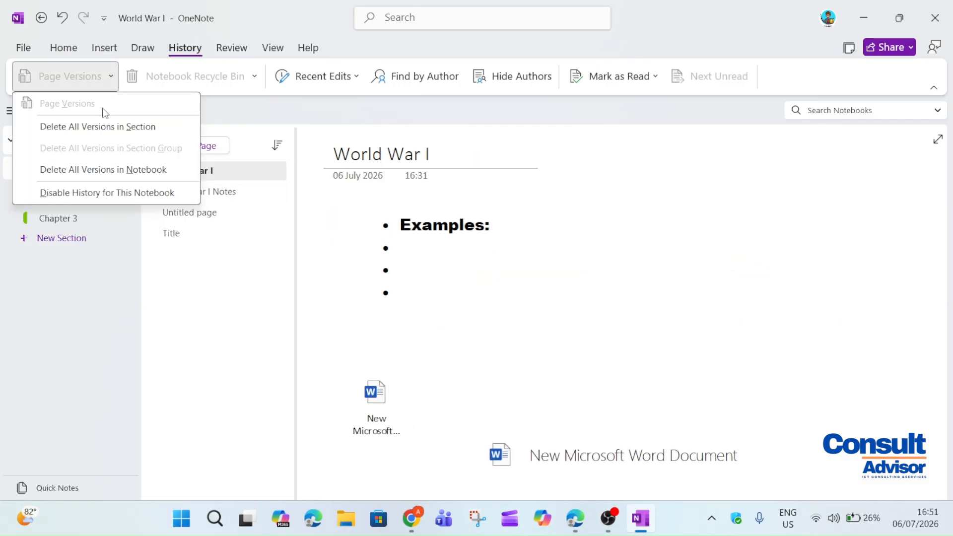
click(240, 87)
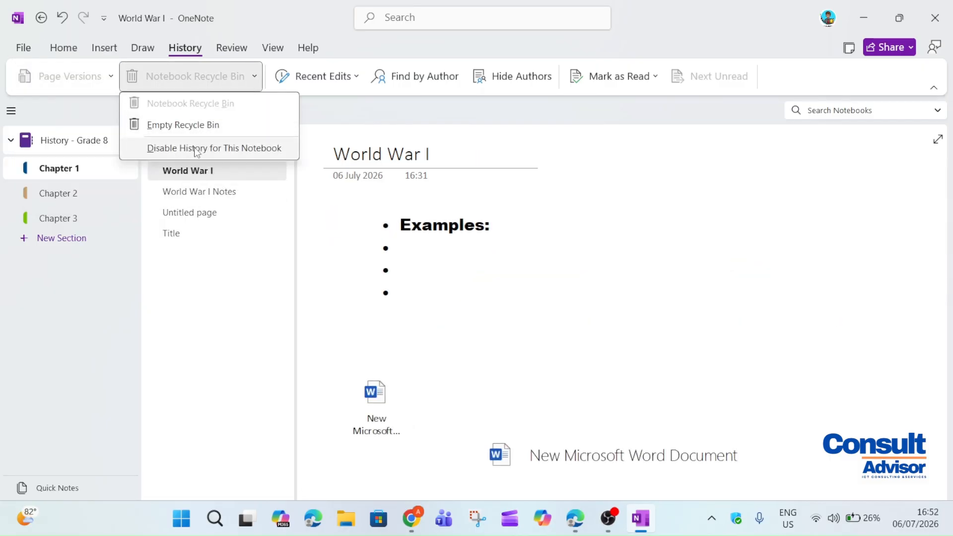
click(358, 80)
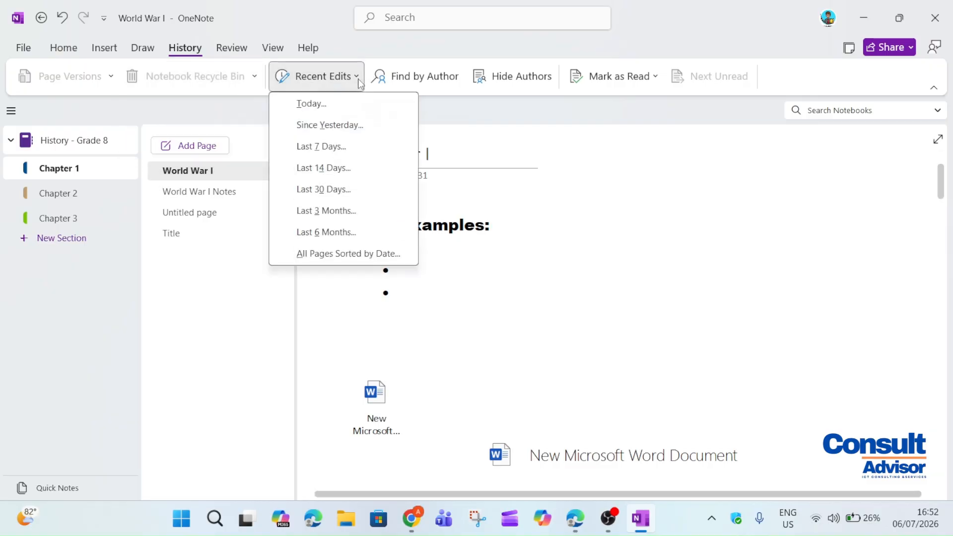
click(327, 103)
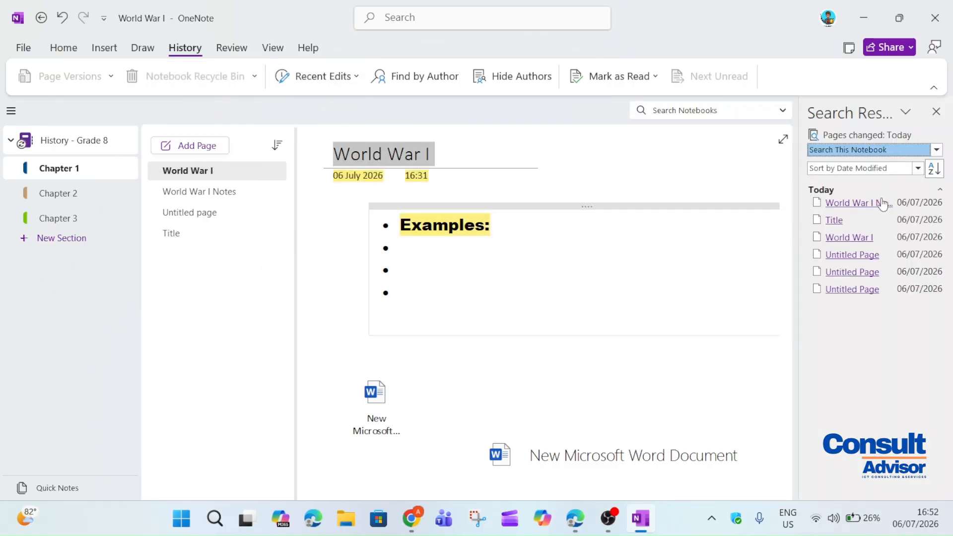
click(346, 81)
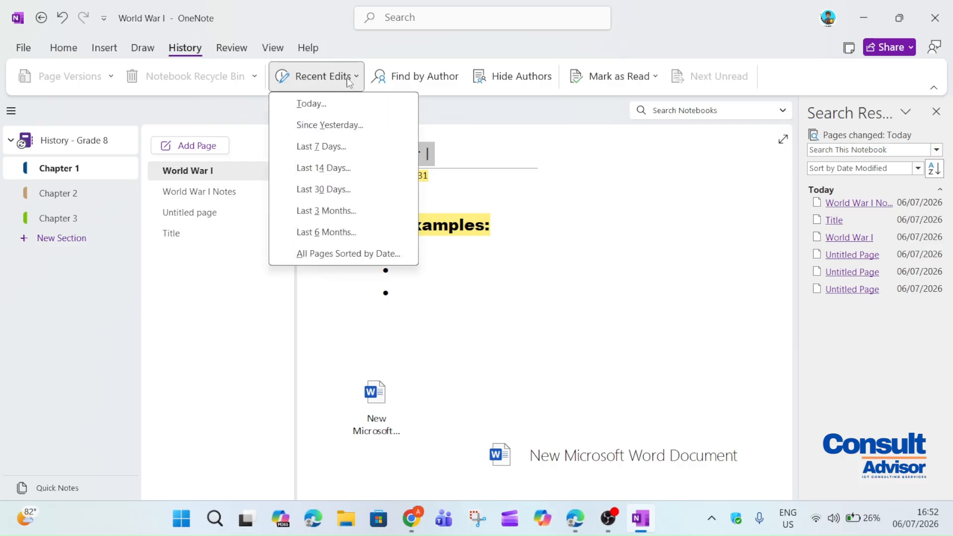
click(348, 82)
click(936, 111)
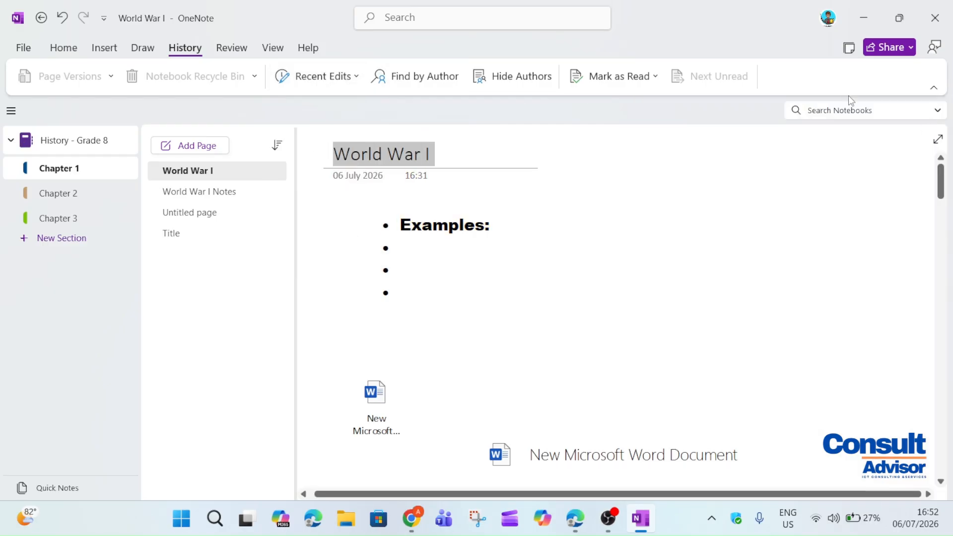
Run a spelling check on the page and dismiss its prompt
click(214, 46)
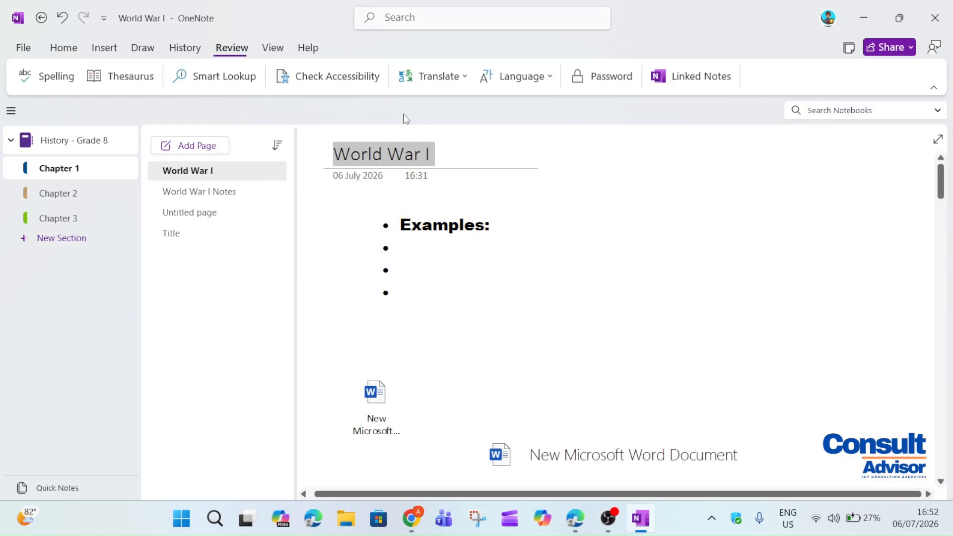
click(55, 80)
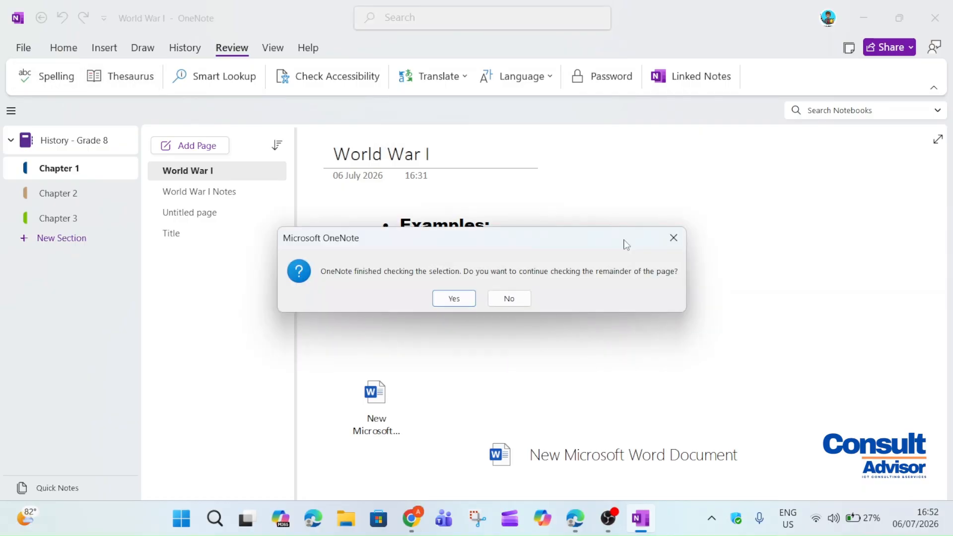
click(665, 238)
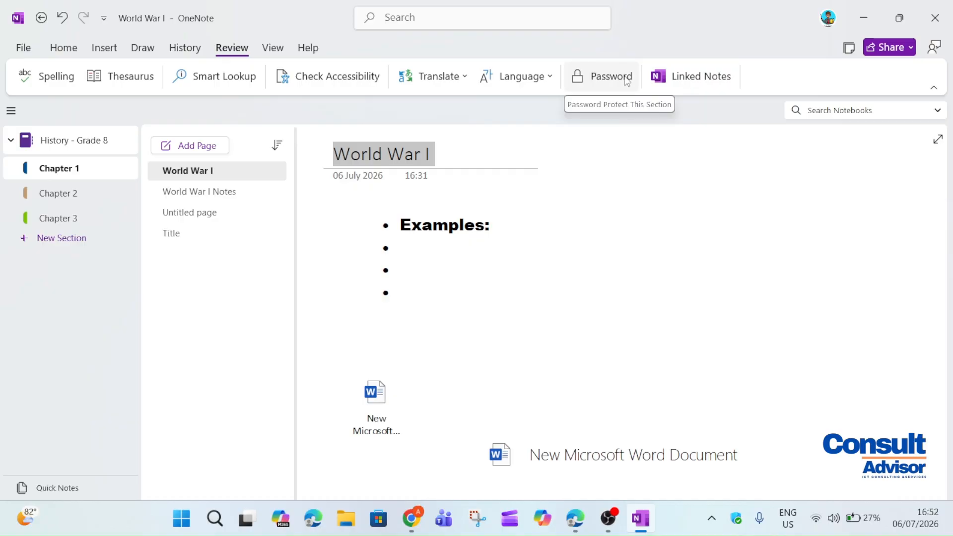
click(272, 47)
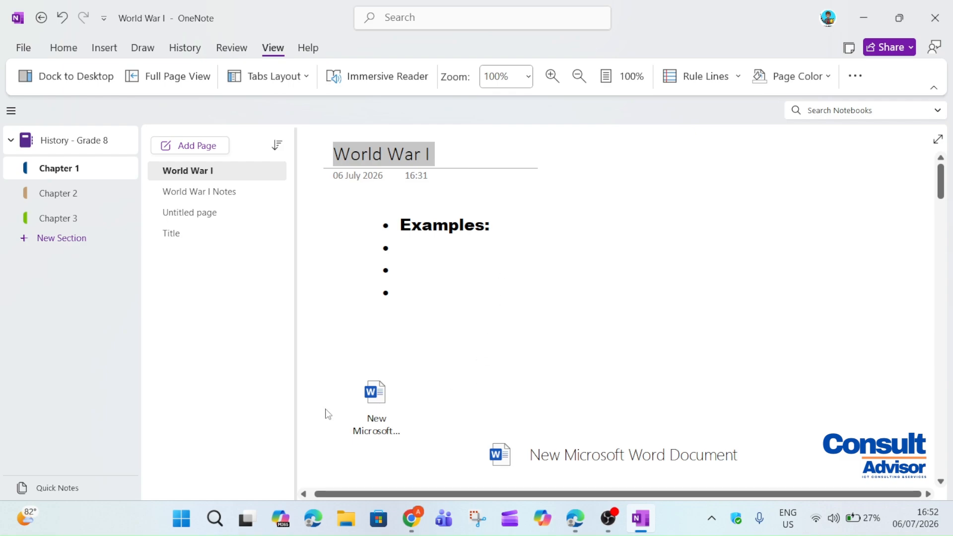
click(59, 89)
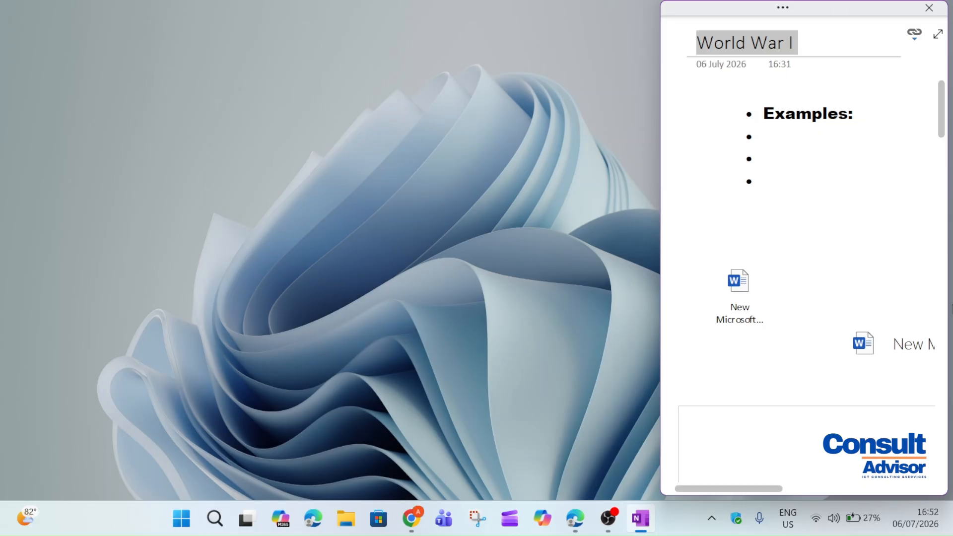
right_click(392, 89)
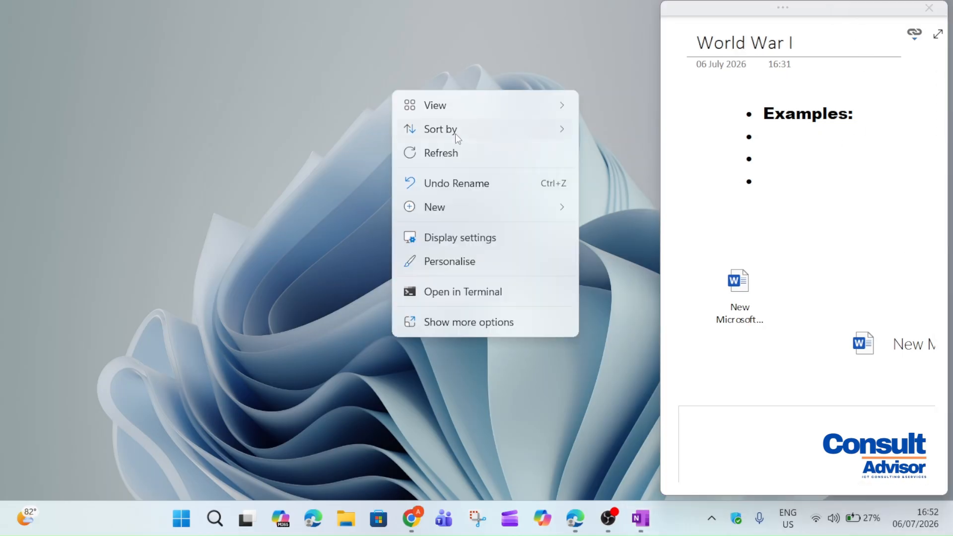
click(437, 152)
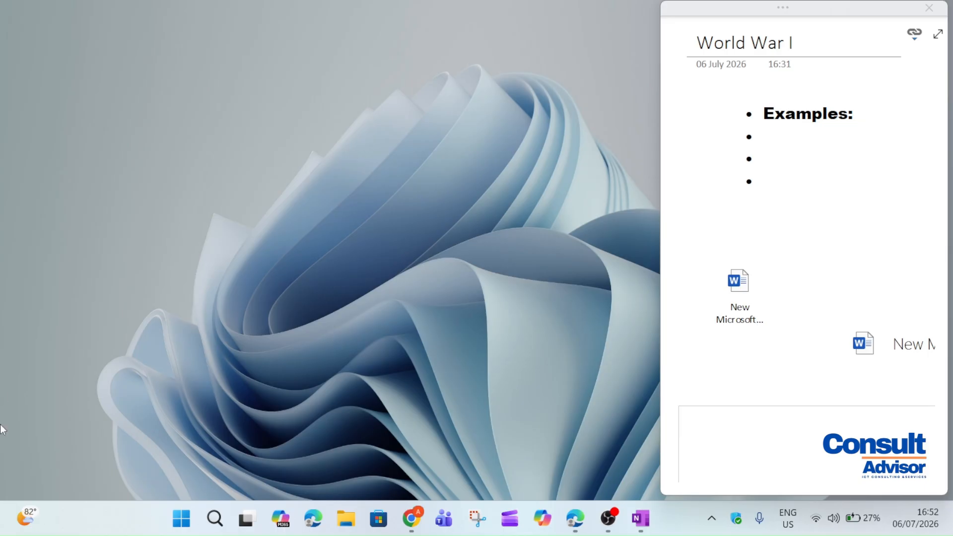
click(803, 232)
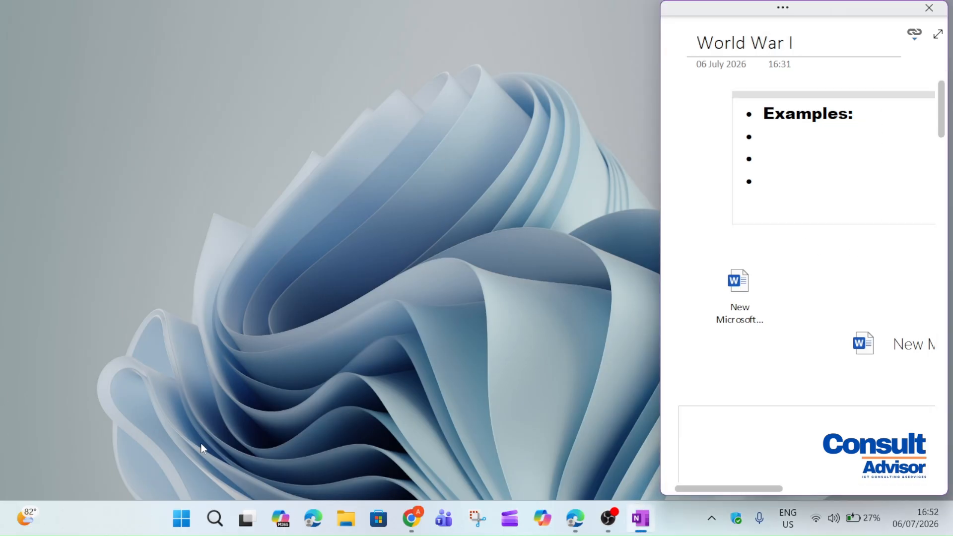
click(938, 36)
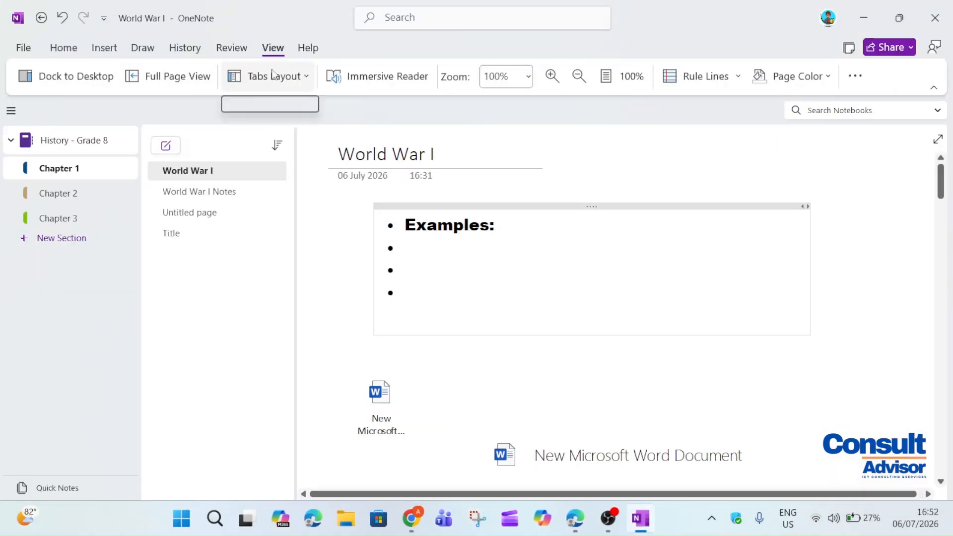
click(313, 78)
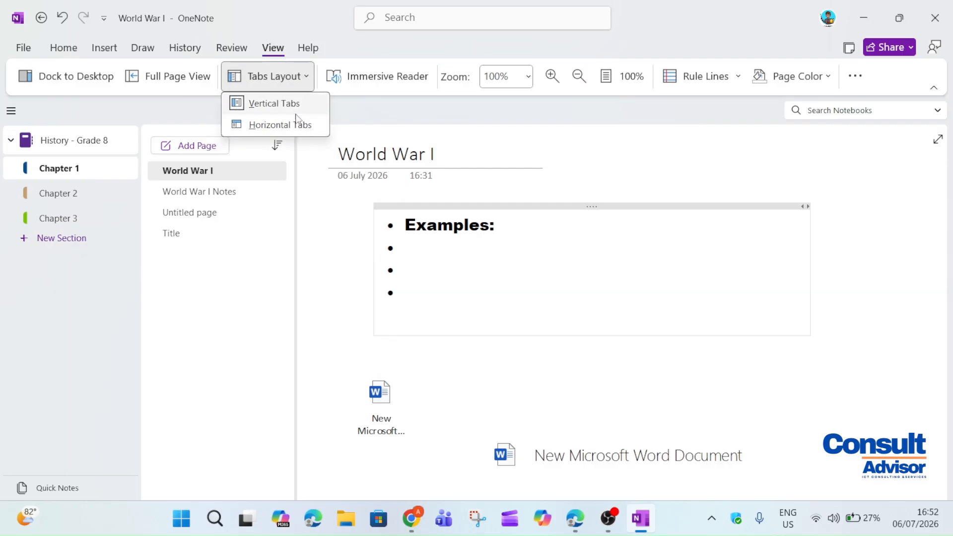
click(306, 125)
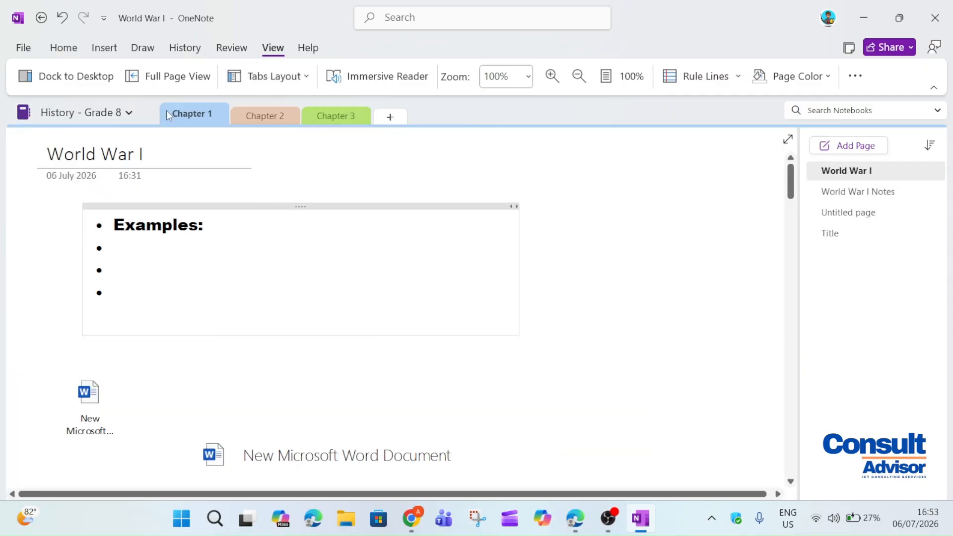
click(263, 122)
click(176, 118)
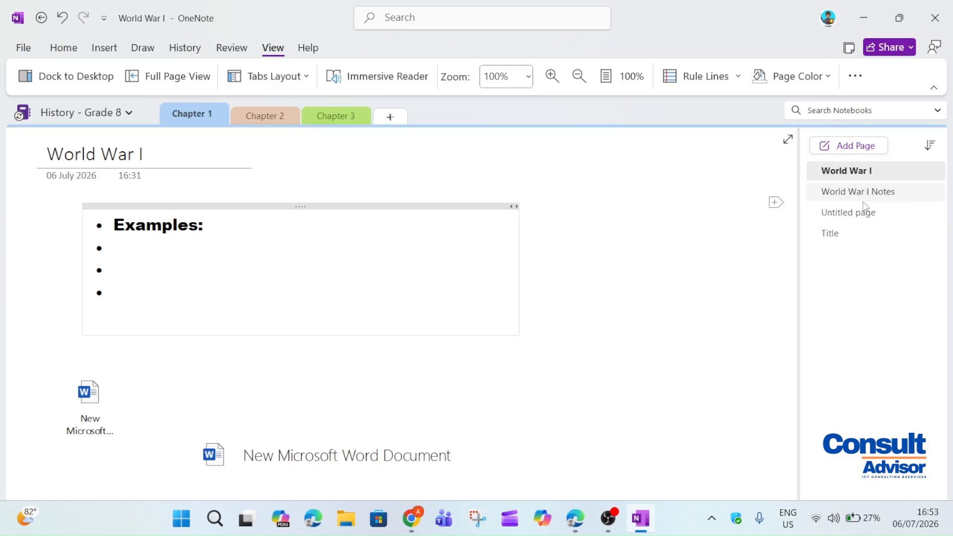
click(272, 75)
click(274, 105)
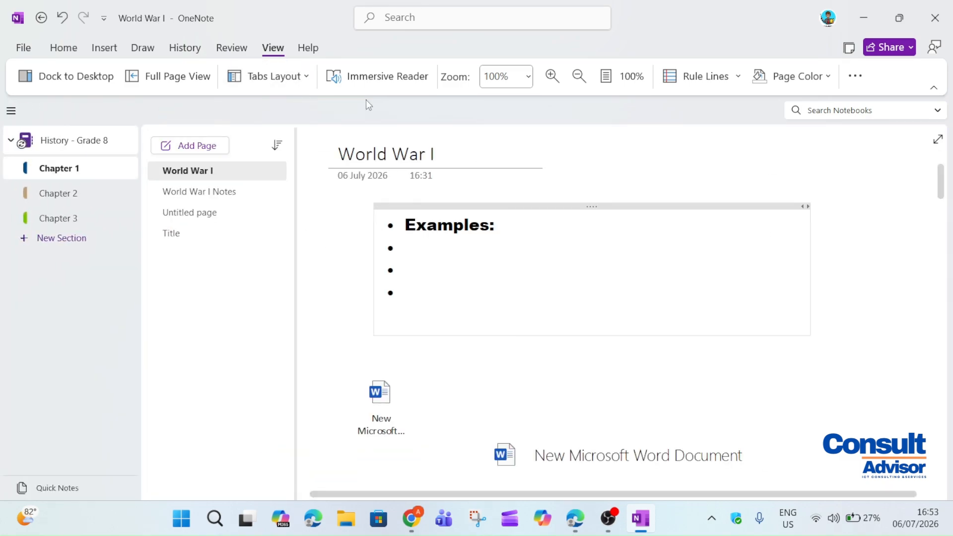
click(552, 75)
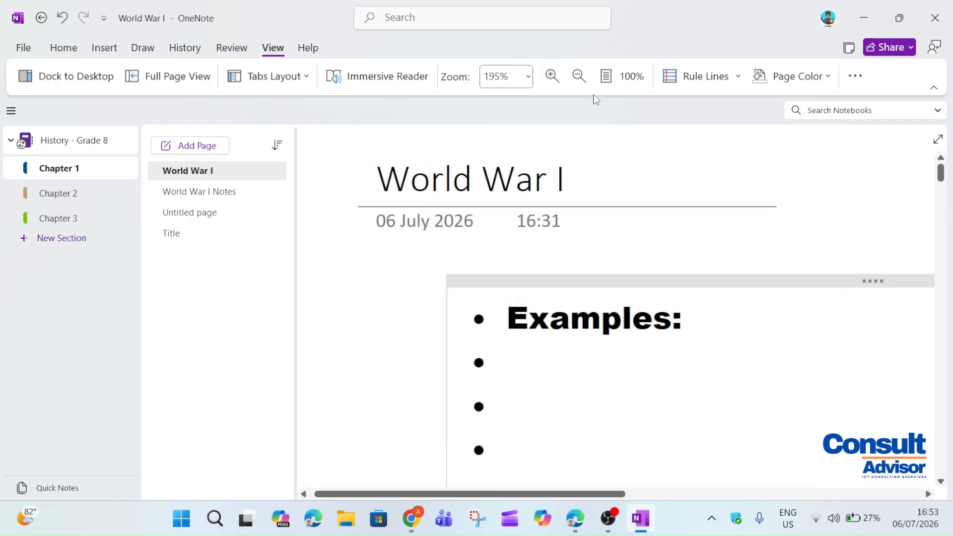
click(579, 76)
click(579, 76)
click(579, 76)
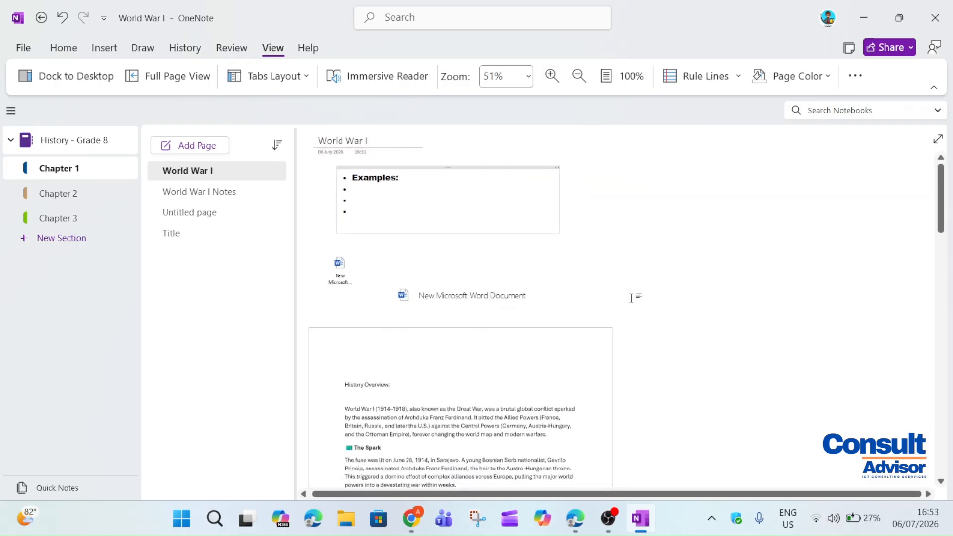
click(608, 77)
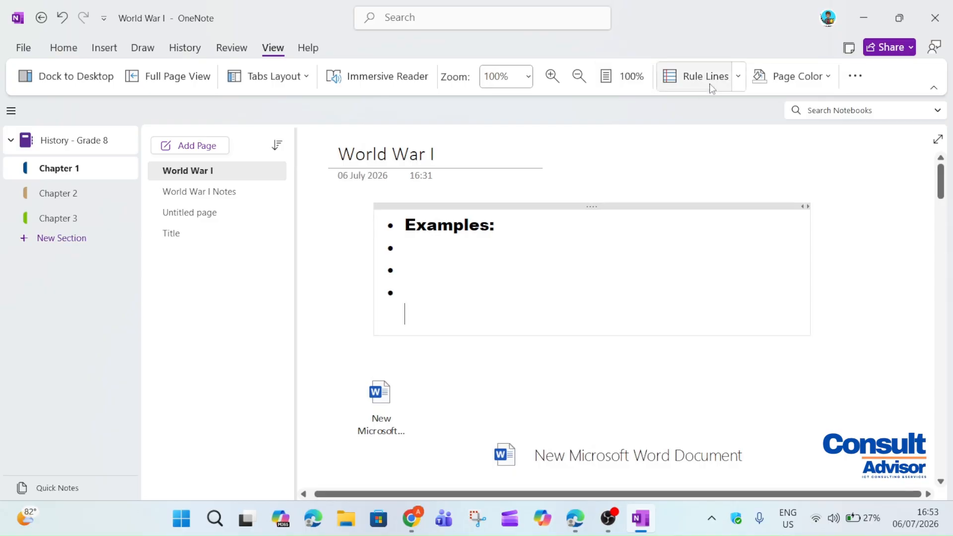
click(739, 76)
click(762, 206)
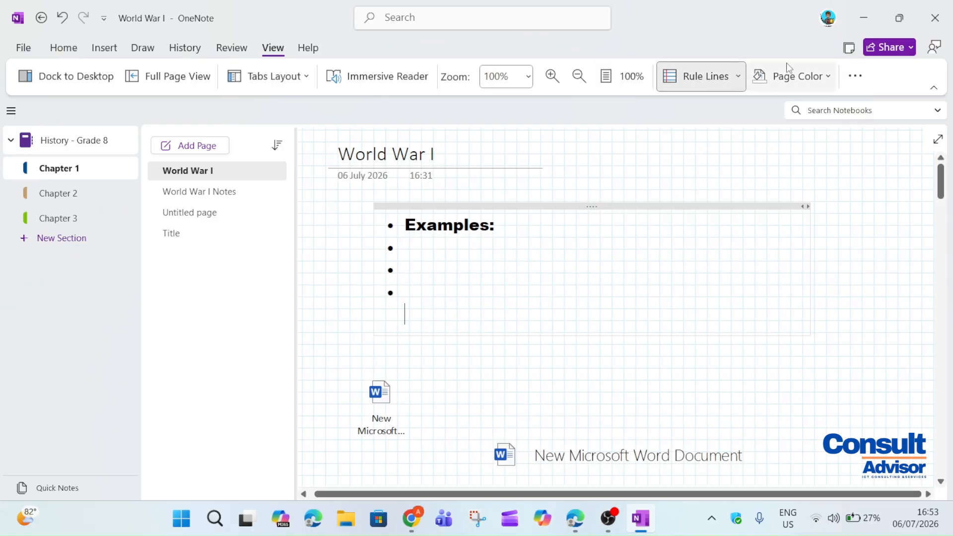
click(721, 80)
click(815, 76)
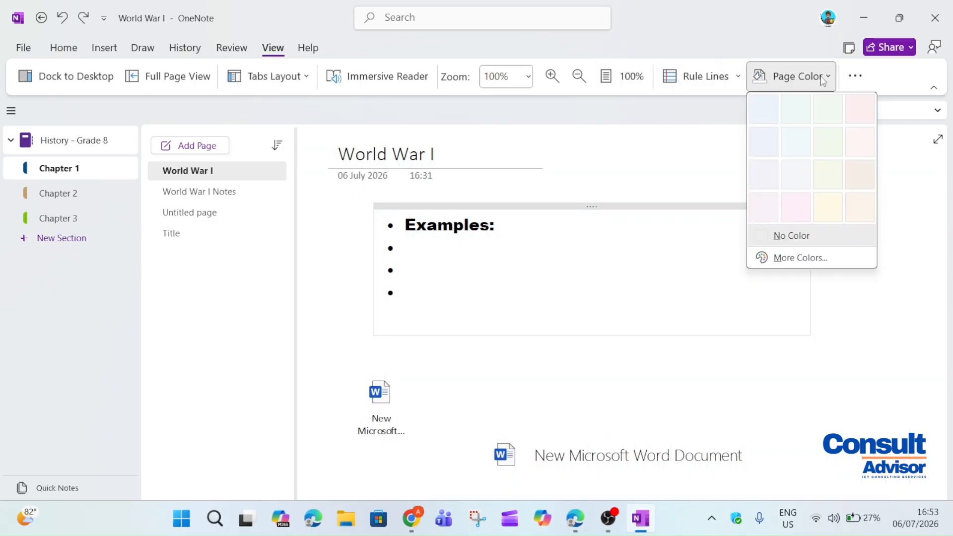
click(797, 209)
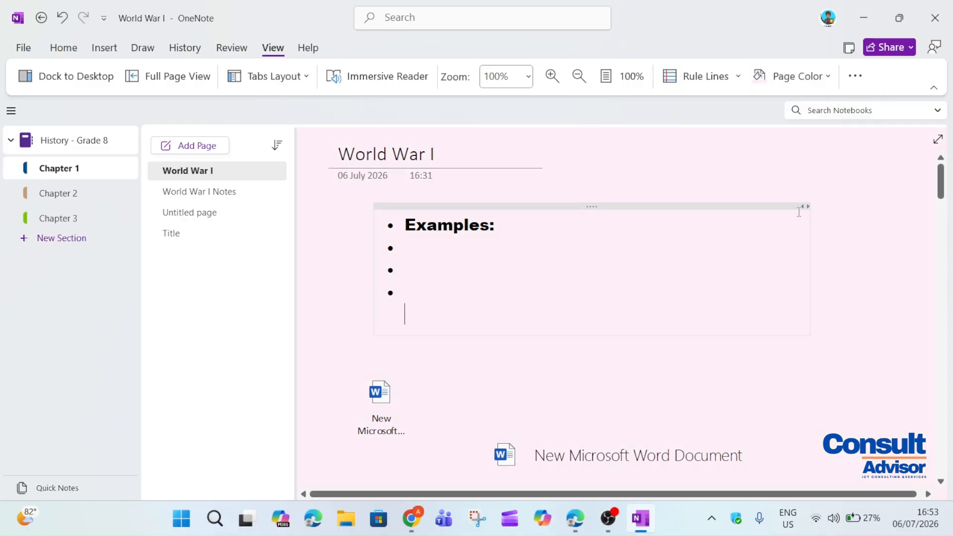
click(781, 72)
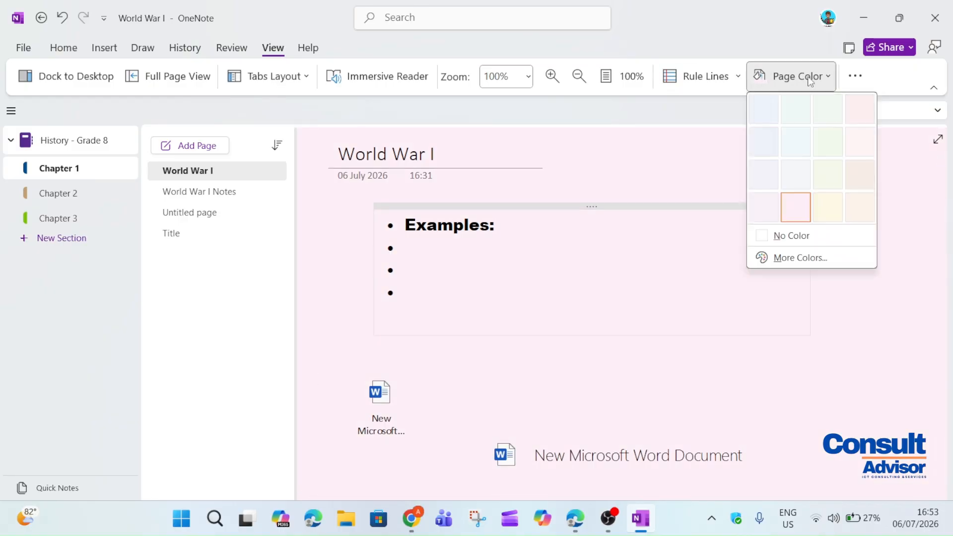
click(820, 237)
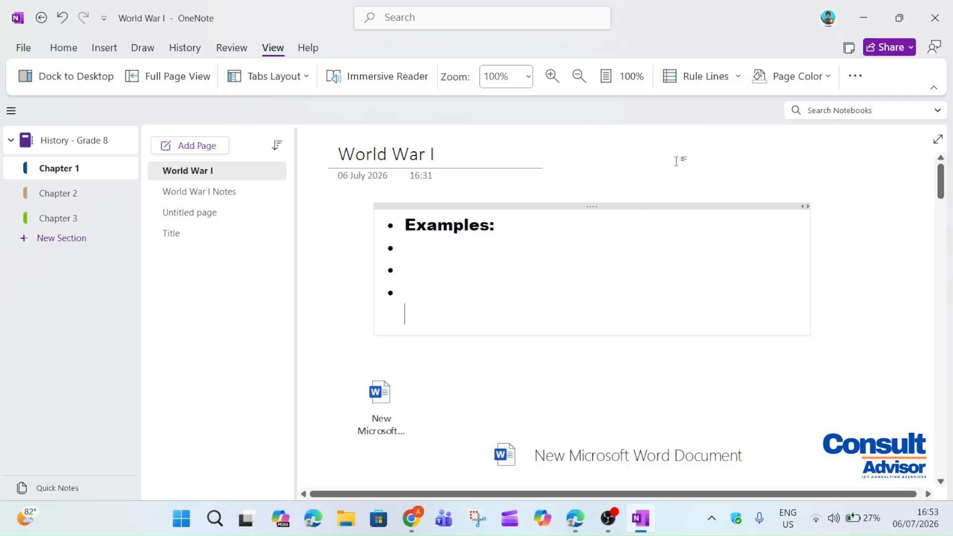
click(850, 77)
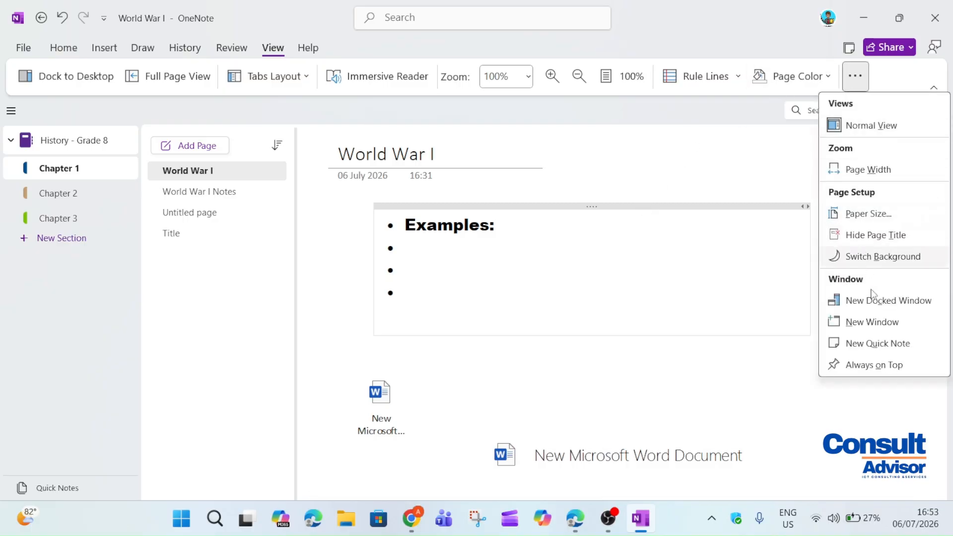
click(874, 126)
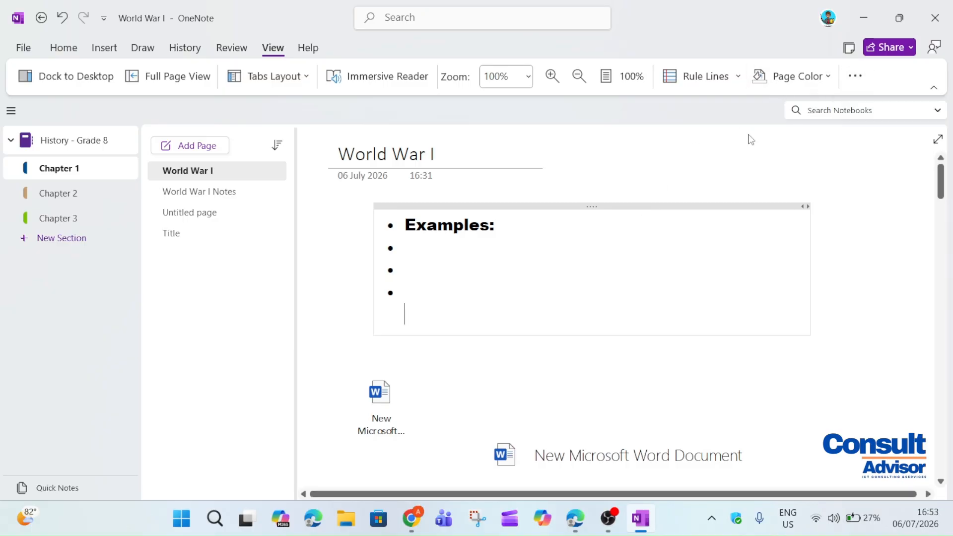
click(305, 47)
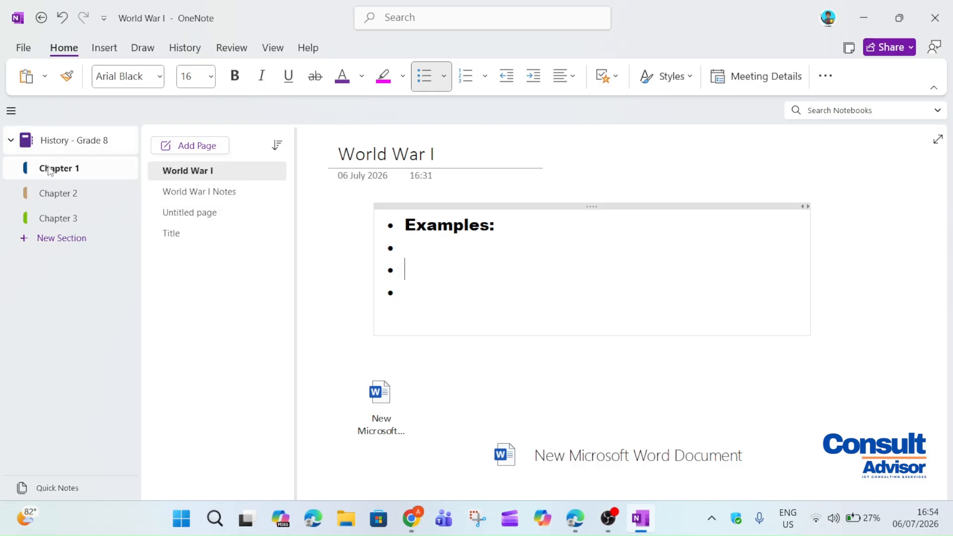
Visit Chapters 2, 3 and 1, then each Chapter 1 page, ending on Title
click(42, 194)
click(48, 220)
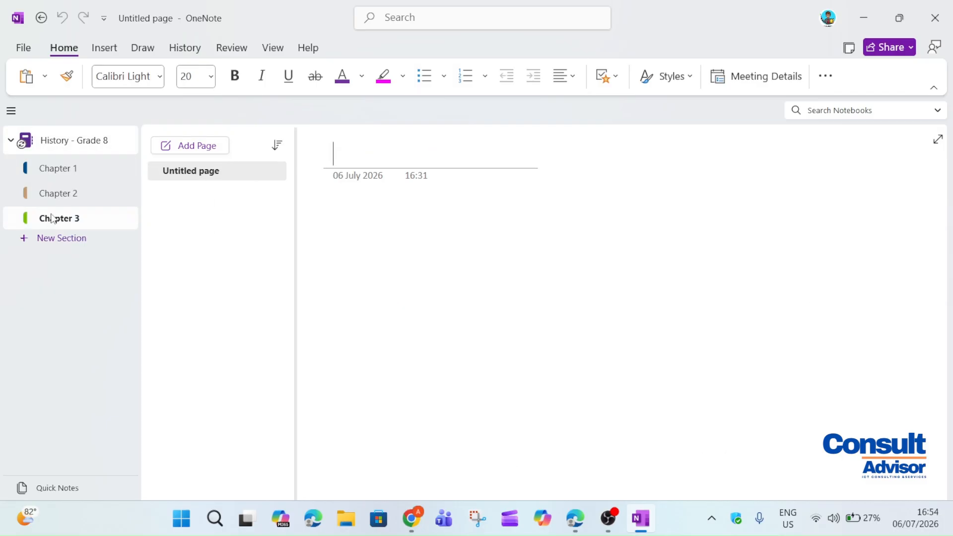
click(88, 173)
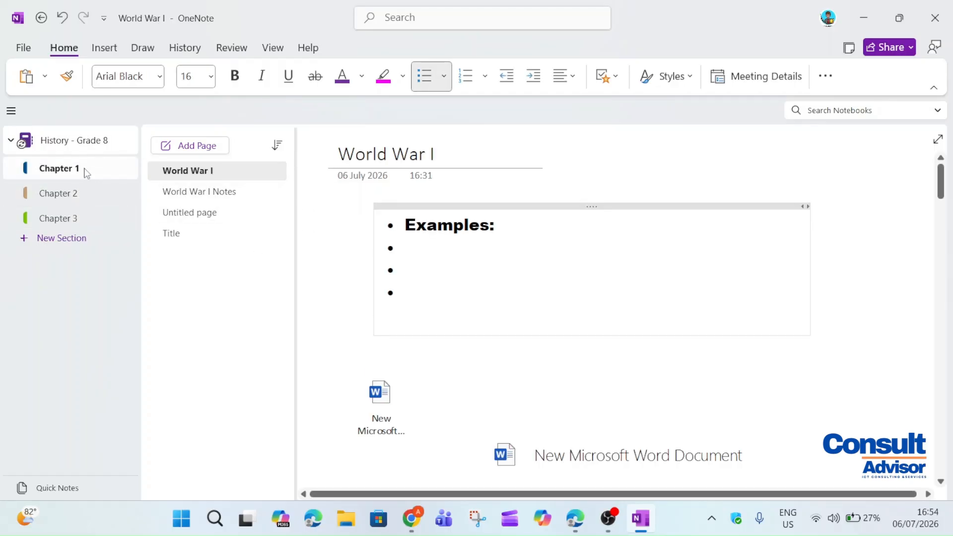
click(201, 172)
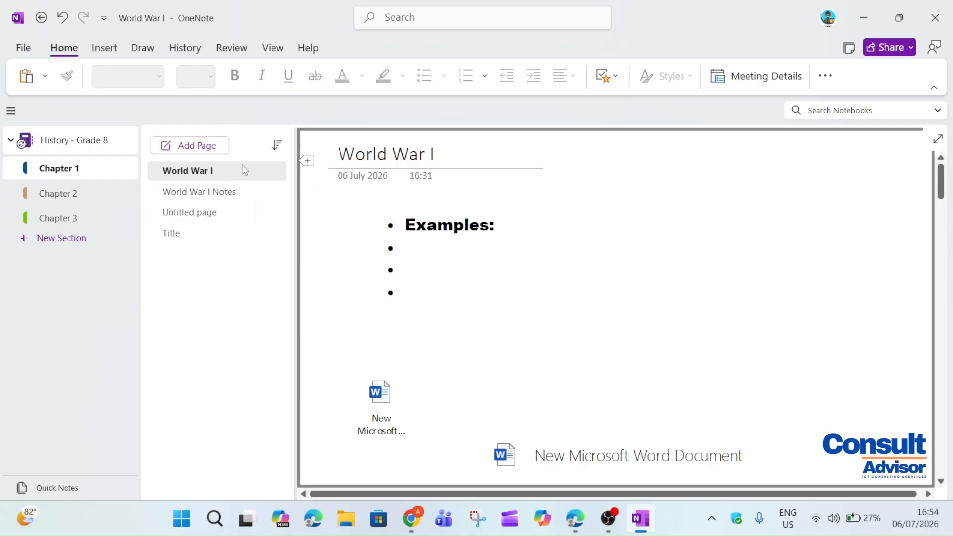
click(211, 192)
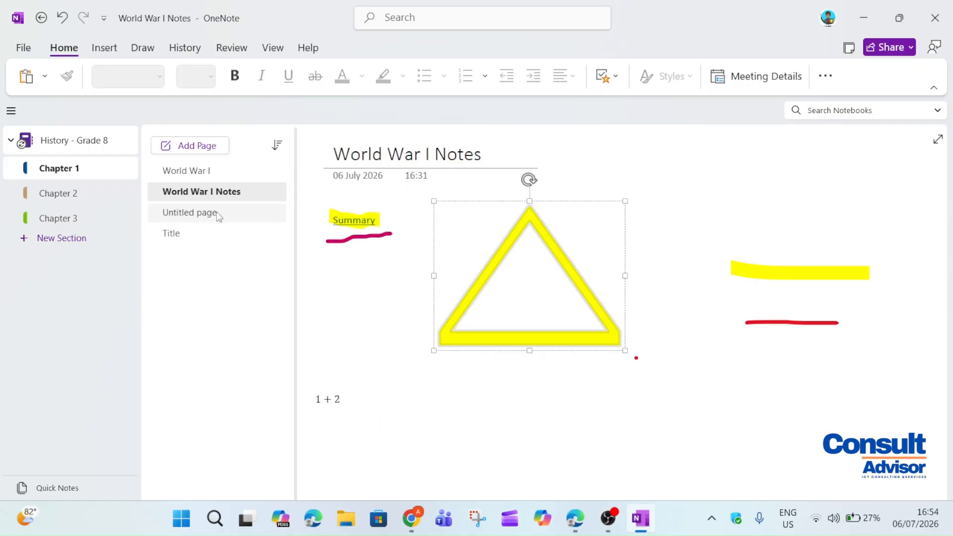
click(213, 213)
click(208, 235)
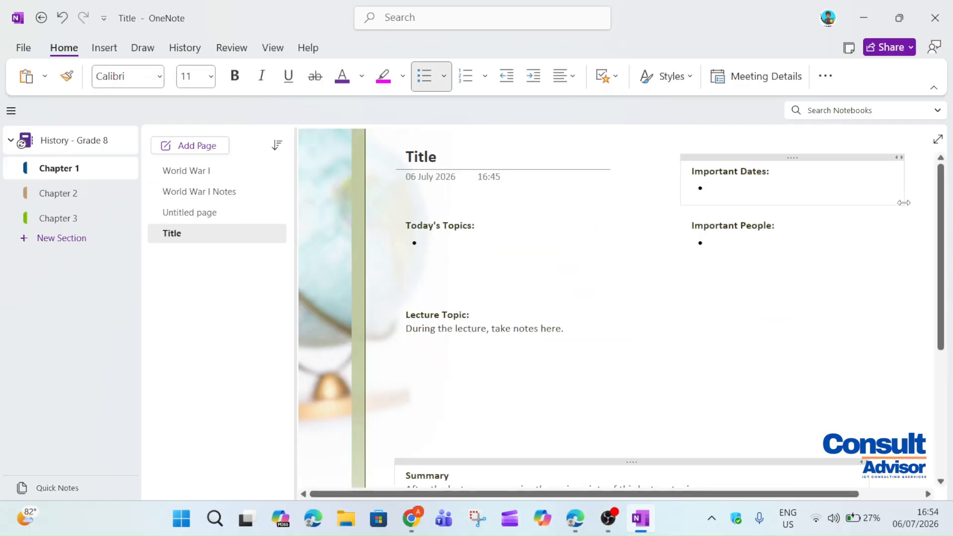
scroll(951, 261, down, 2)
scroll(951, 260, down, 5)
scroll(950, 261, up, 7)
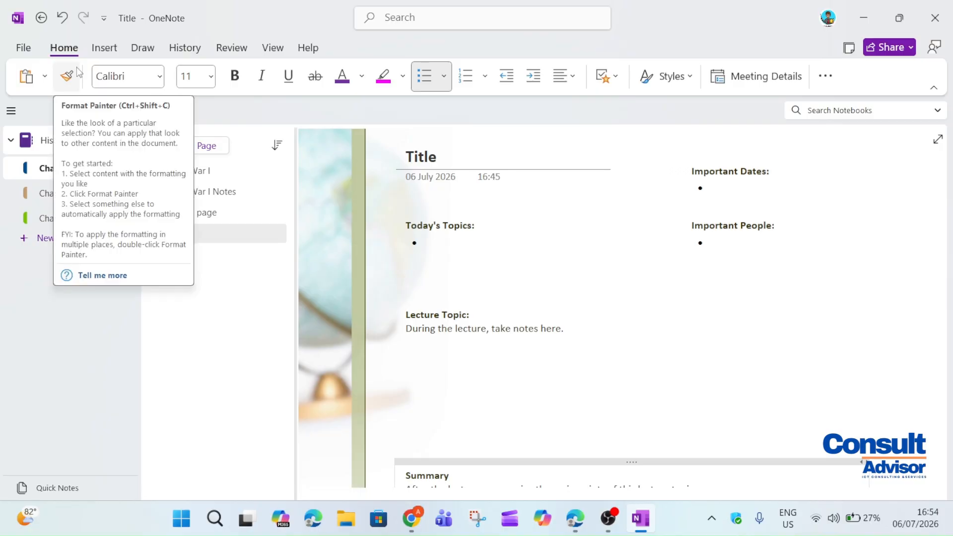
Browse the Insert, Draw, History, View and Help ribbons, then list the Share options
click(105, 48)
click(142, 48)
click(185, 48)
click(273, 48)
click(308, 48)
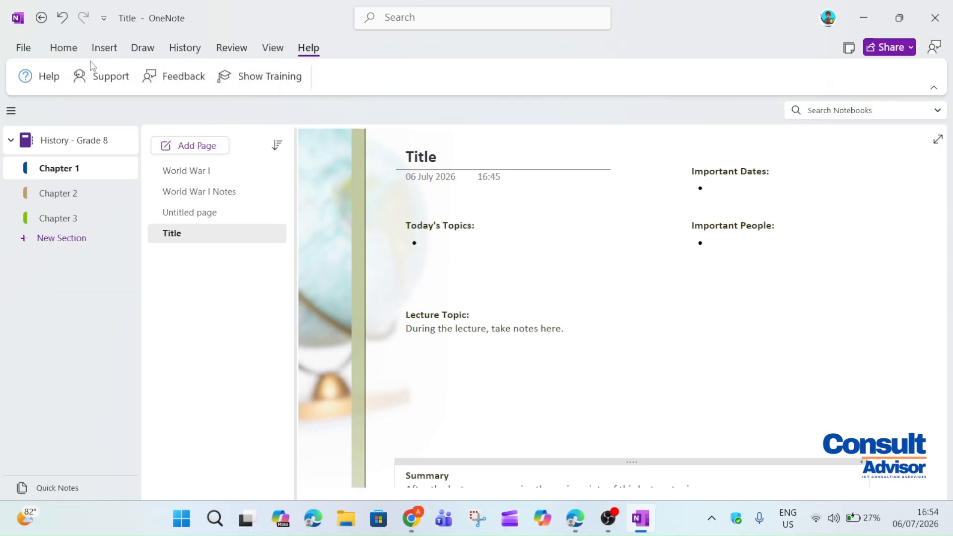
click(63, 48)
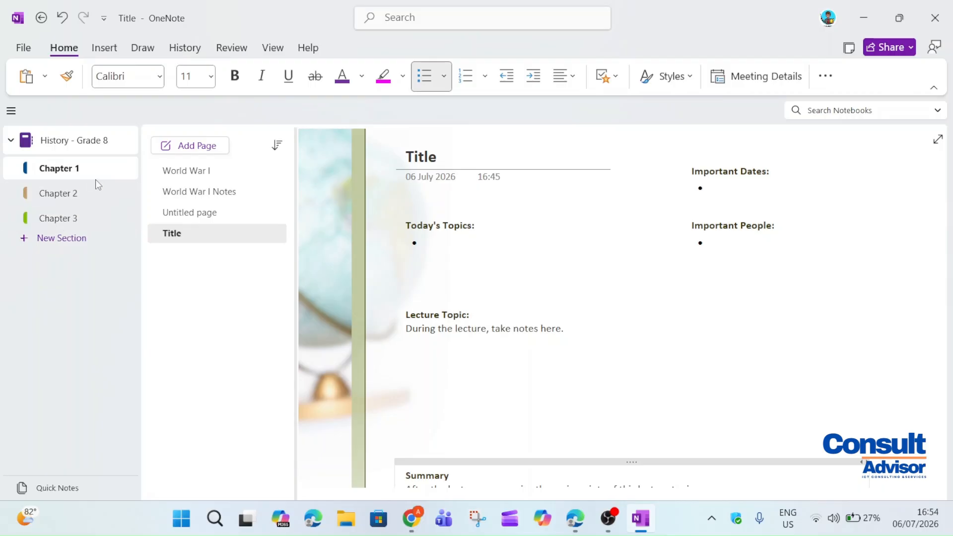
click(908, 52)
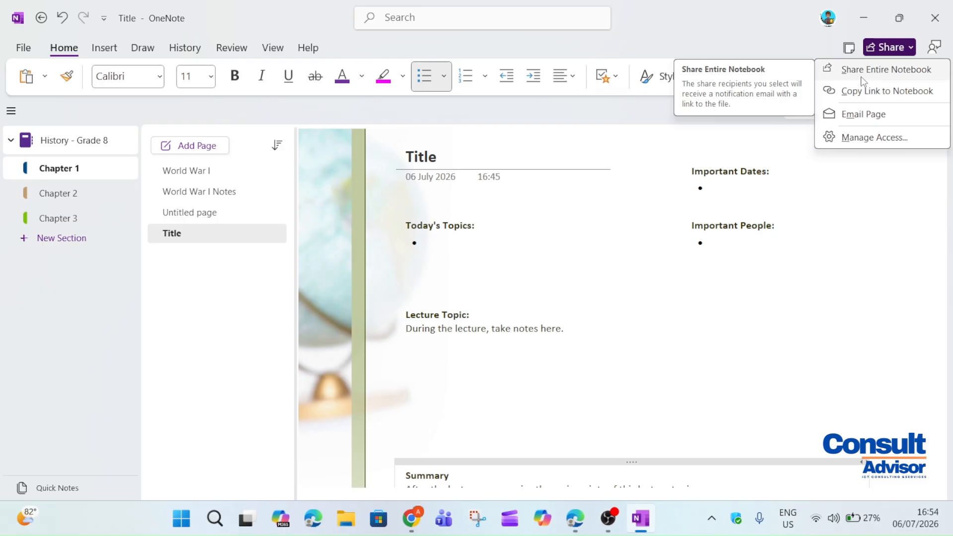
Browse the Chapter 3, Chapter 2 and Chapter 1 sections
click(96, 214)
click(95, 196)
click(102, 172)
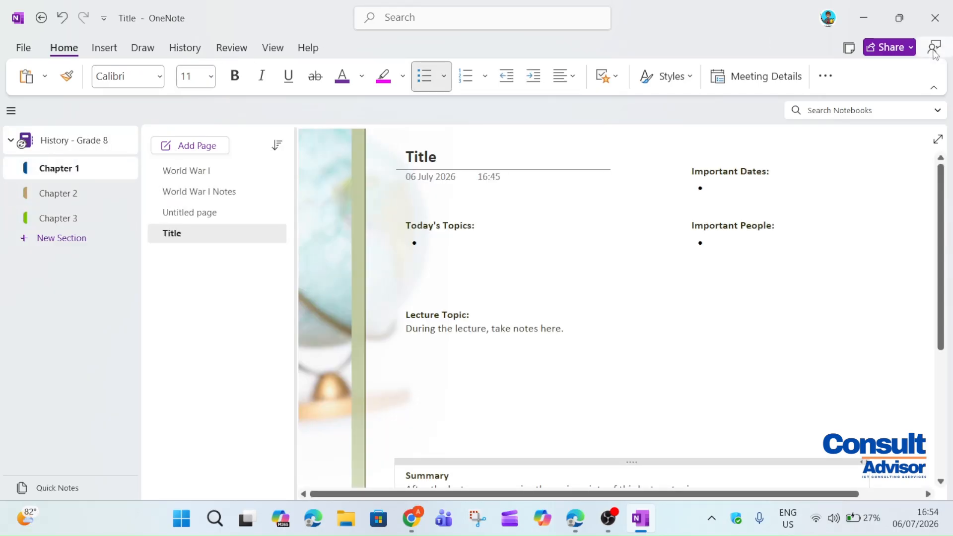
Share the whole History - Grade 8 notebook with student 1 as Can view and send the invitation
click(911, 49)
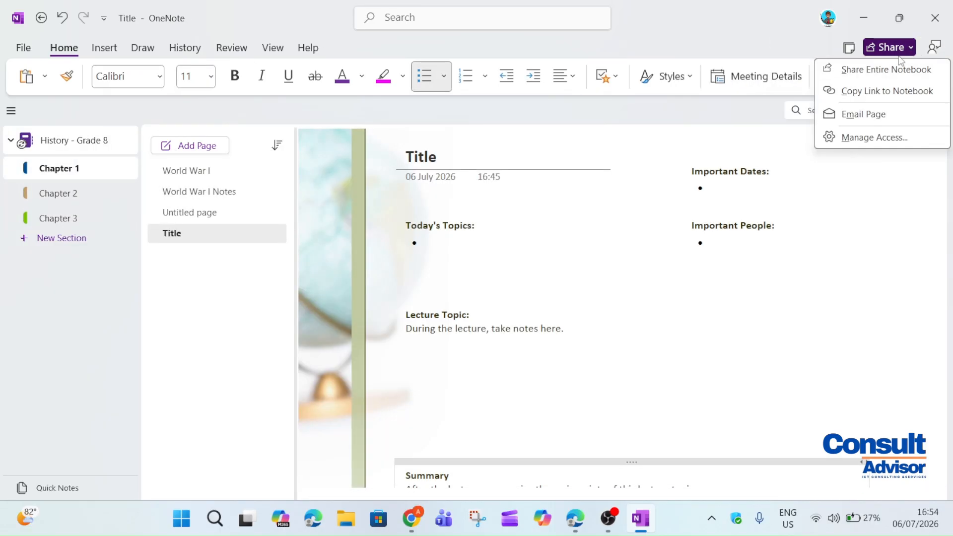
click(875, 71)
text(student 1)
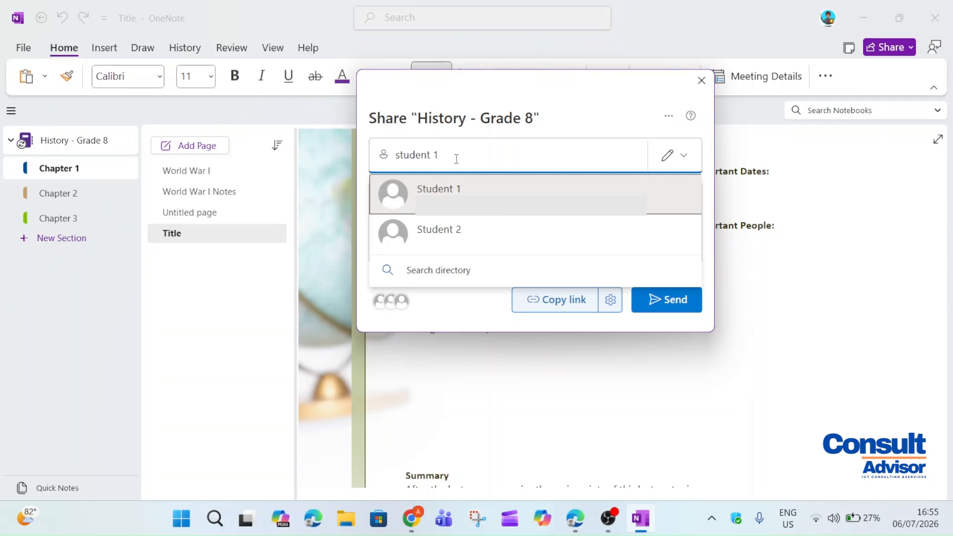
click(408, 208)
click(684, 178)
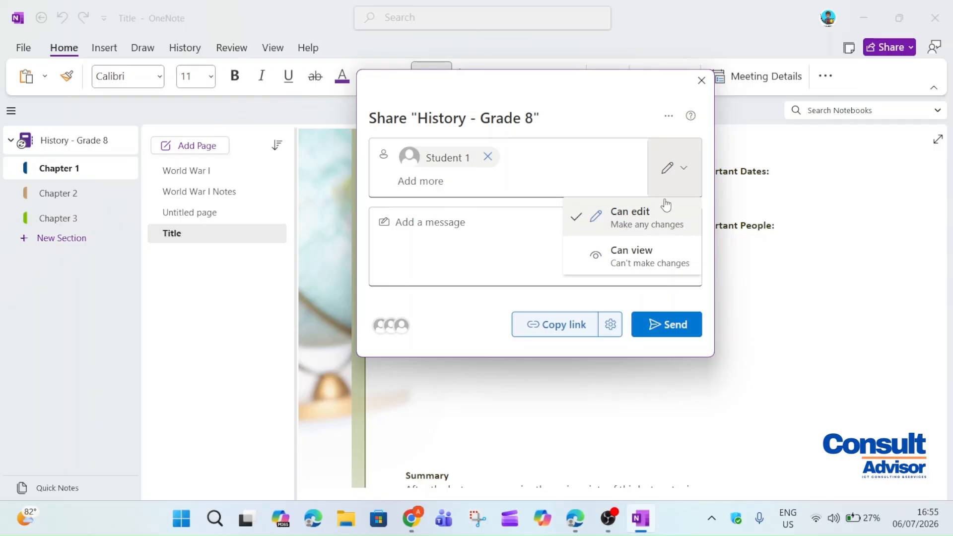
click(609, 269)
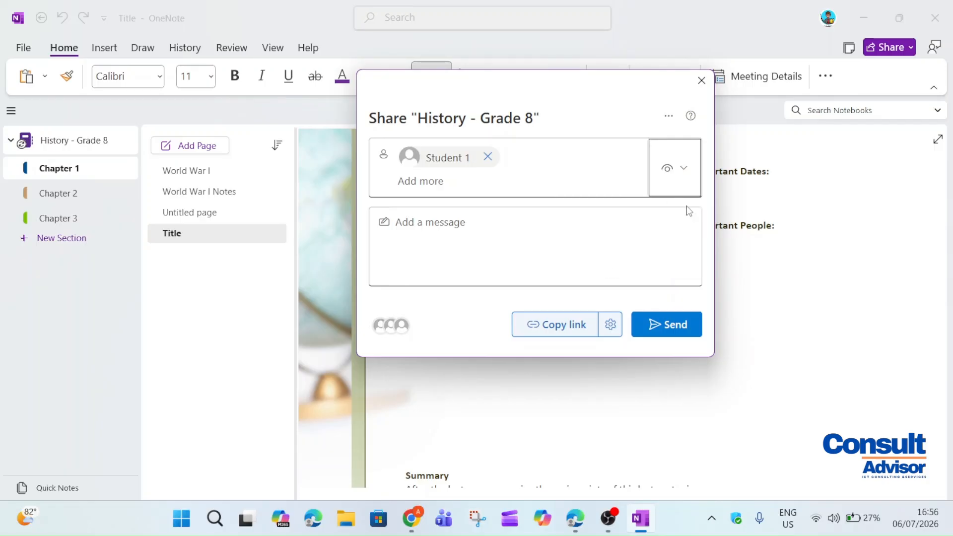
click(686, 331)
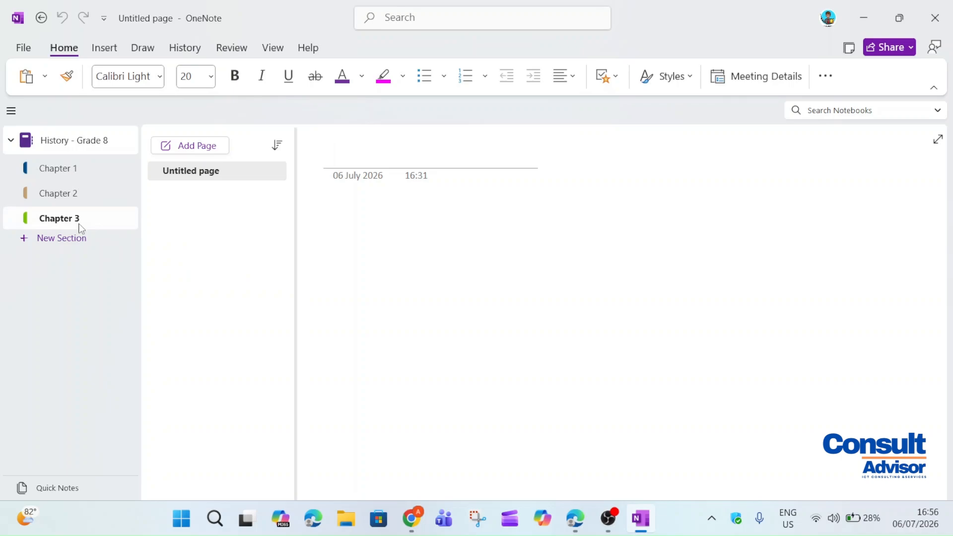
Password-protect the Chapter 3 section with a new password
right_click(97, 218)
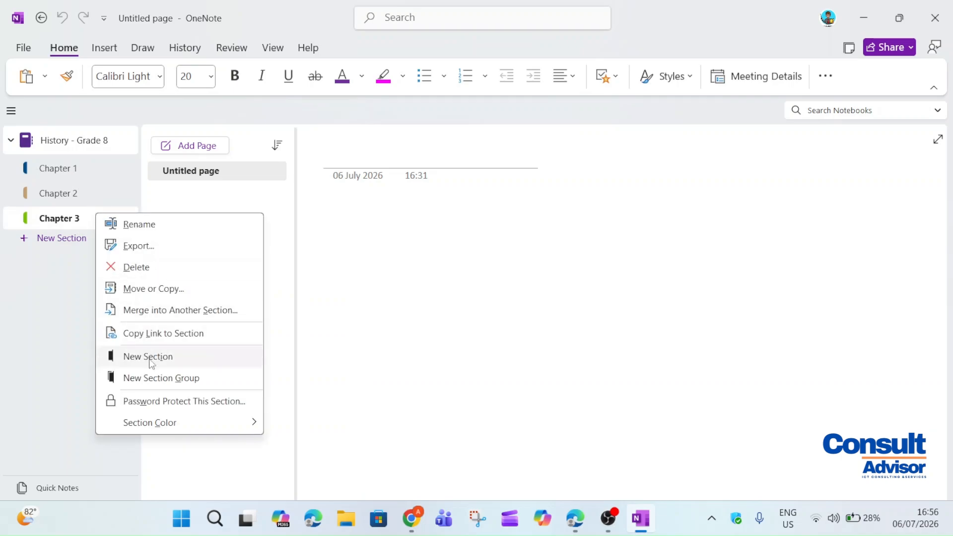
click(151, 400)
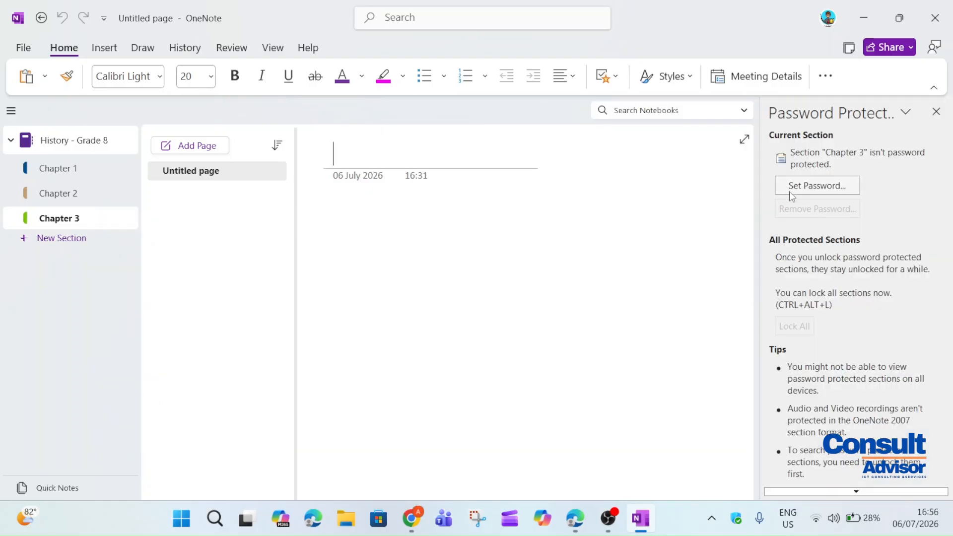
click(819, 185)
text(12341234)
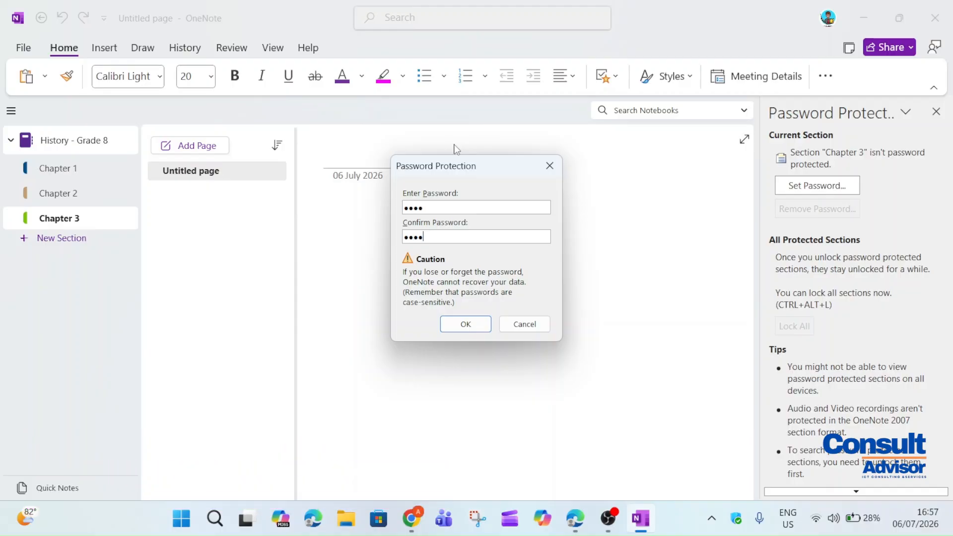
click(466, 322)
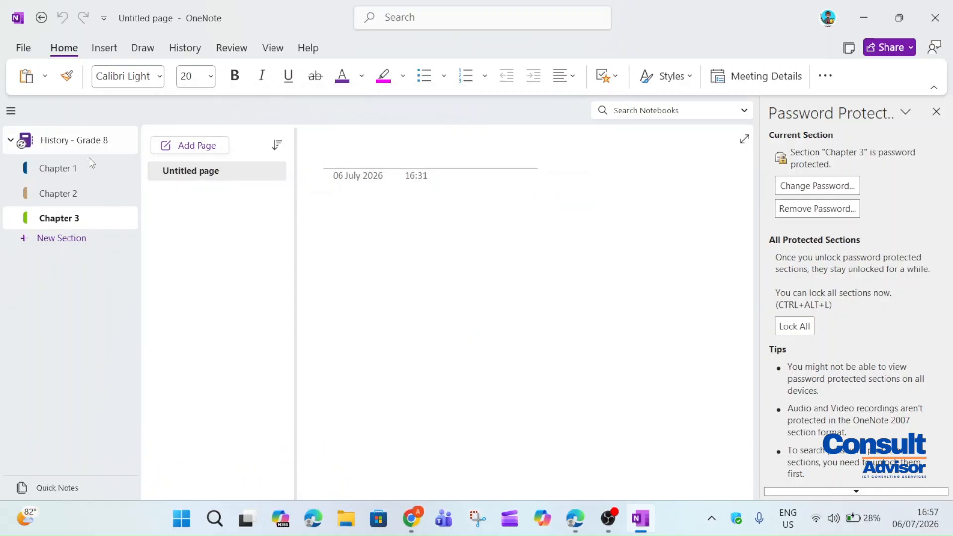
Look through the Chapter 1 and Chapter 2 sections, then close the password protection pane
click(89, 168)
click(83, 215)
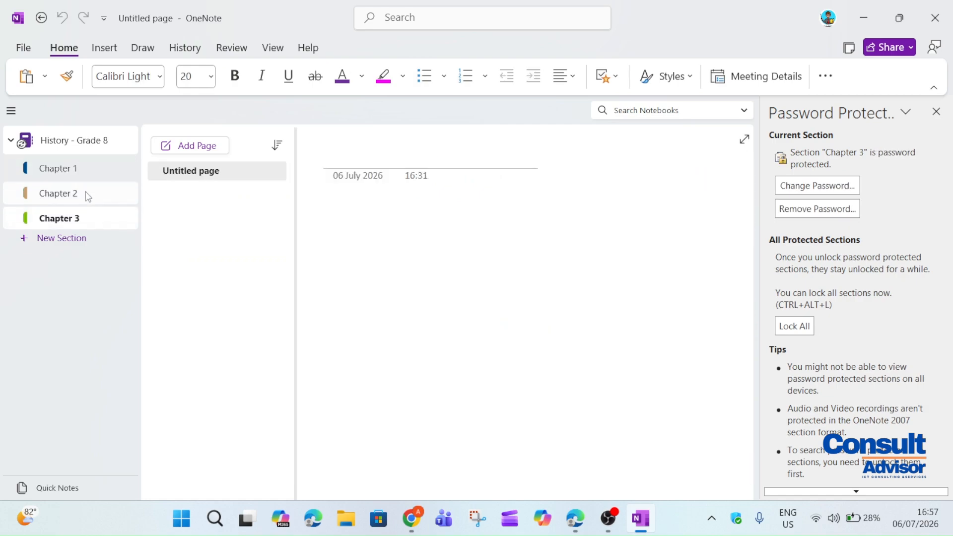
click(88, 197)
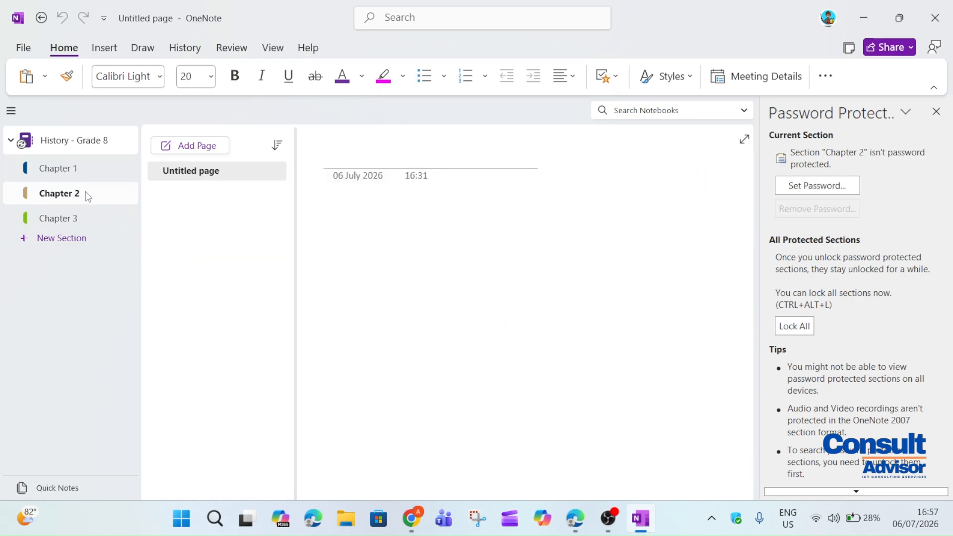
click(936, 112)
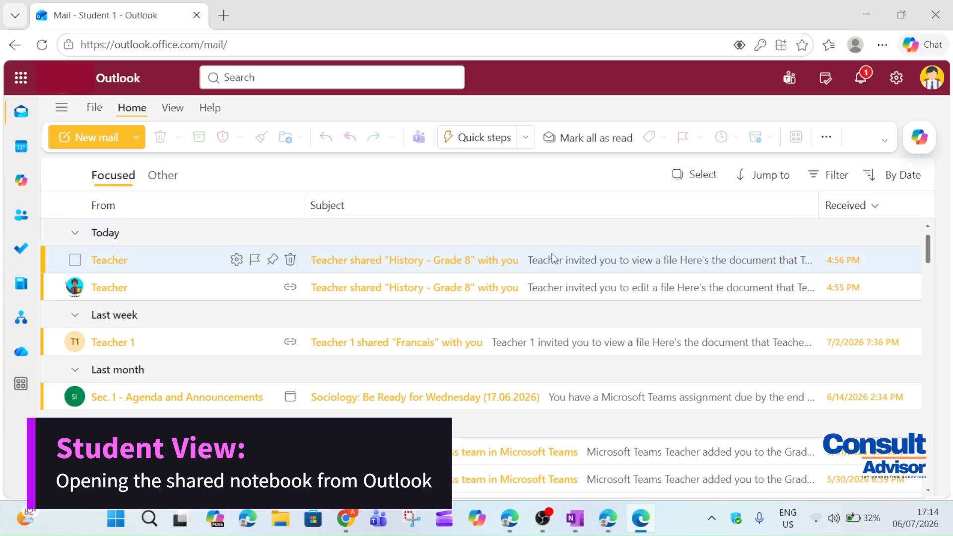
Open the teacher's view-only share email and launch History - Grade 8 from its notebook card
click(413, 264)
scroll(421, 298, down, 3)
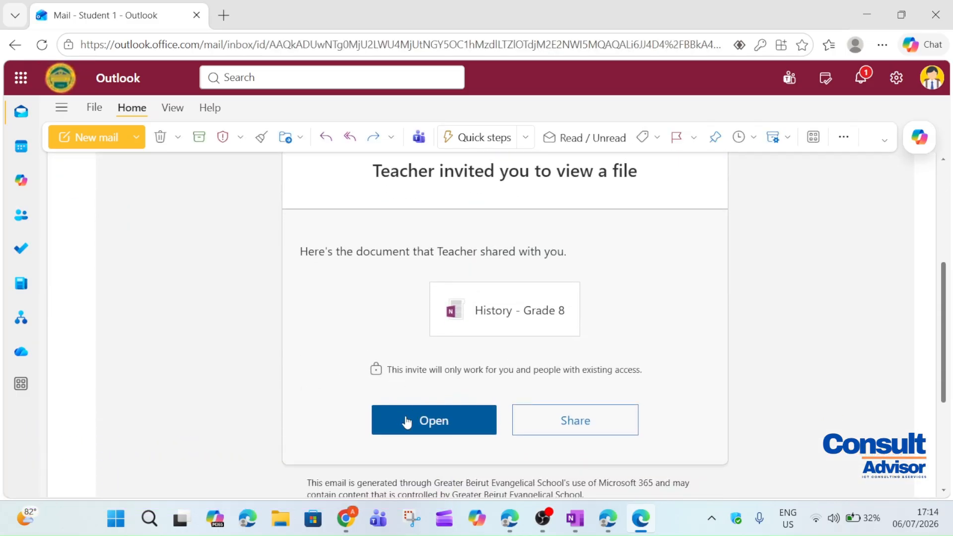
click(406, 422)
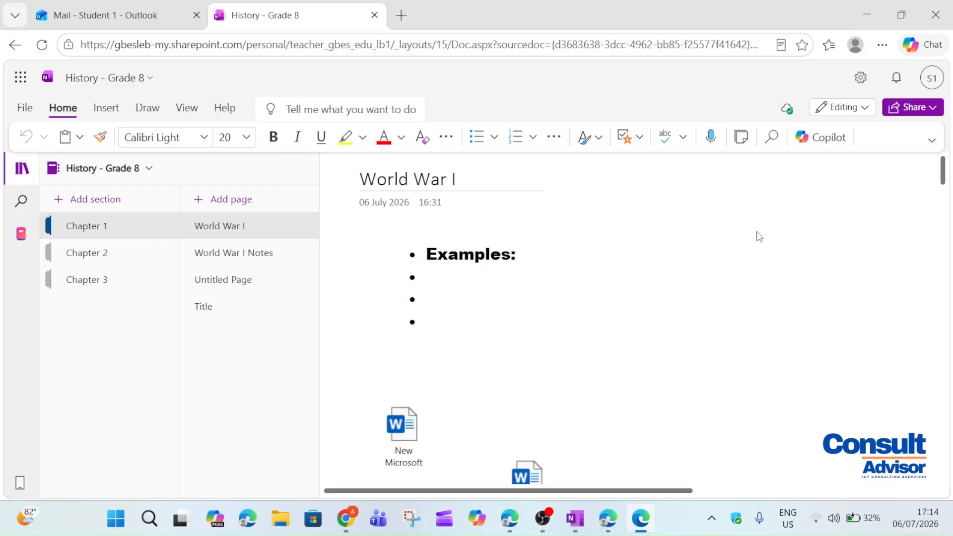
Check the World War I page, open Chapter 2, and confirm Chapter 3 asks for a password
scroll(648, 333, down, 7)
scroll(648, 336, up, 5)
click(590, 321)
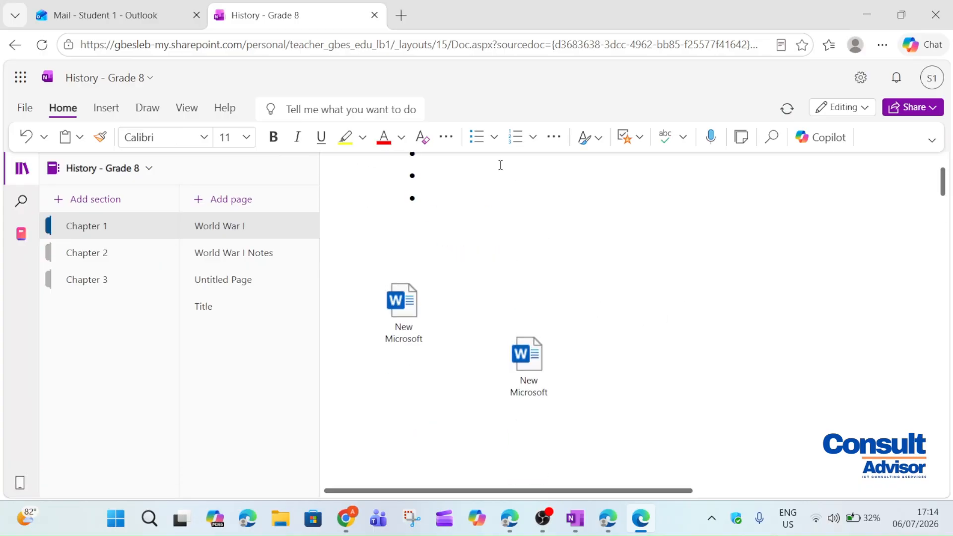
scroll(501, 165, down, 2)
scroll(501, 165, up, 5)
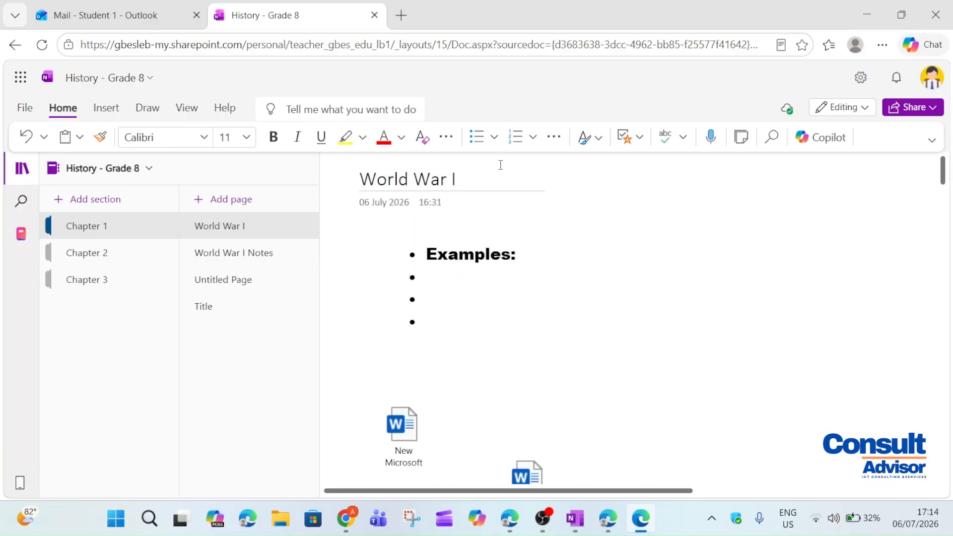
click(160, 250)
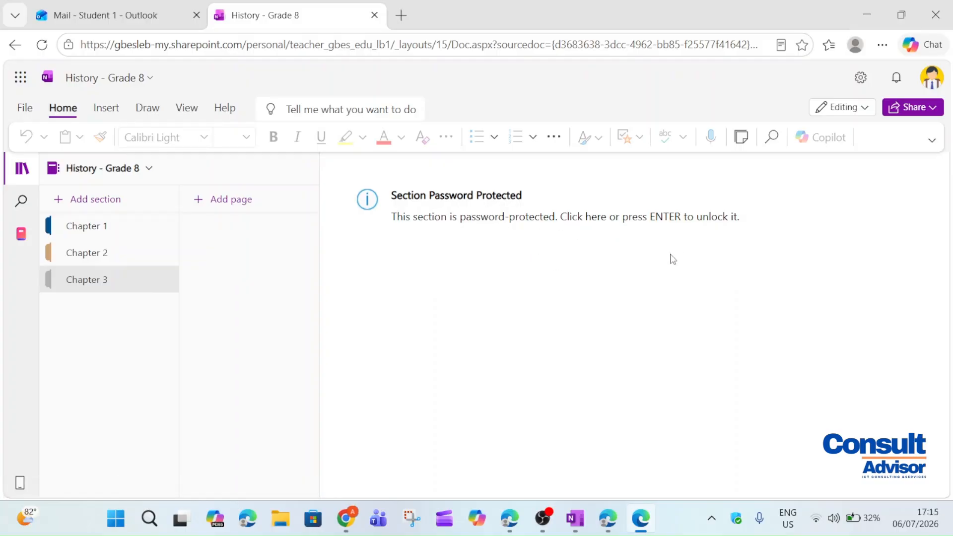
click(701, 235)
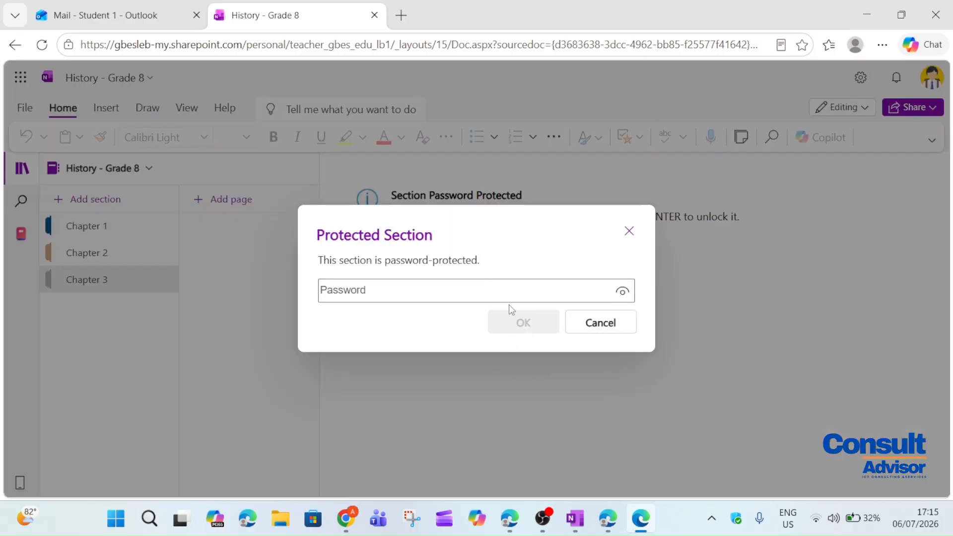
click(629, 233)
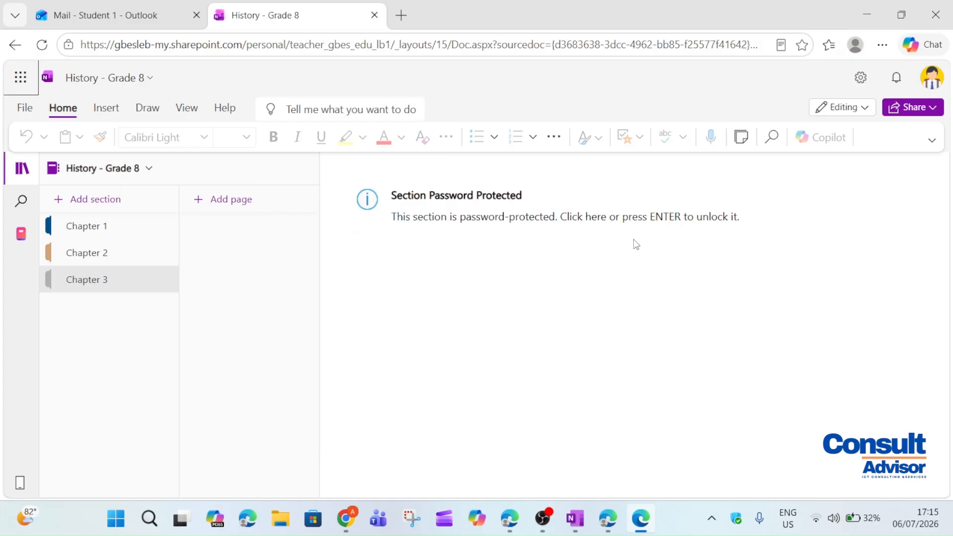
Return to Chapter 1 and open its World War I Notes, Untitled and Title pages
click(152, 219)
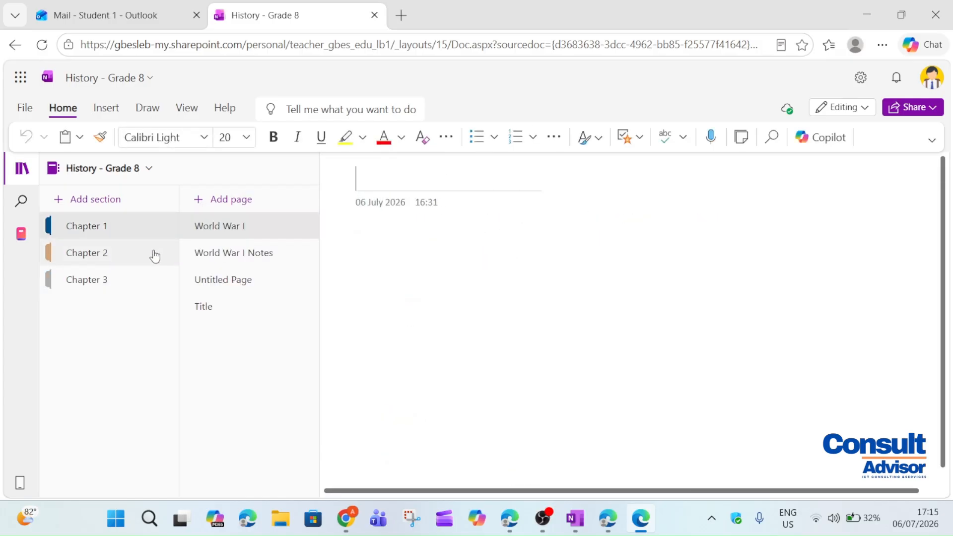
click(154, 254)
click(159, 231)
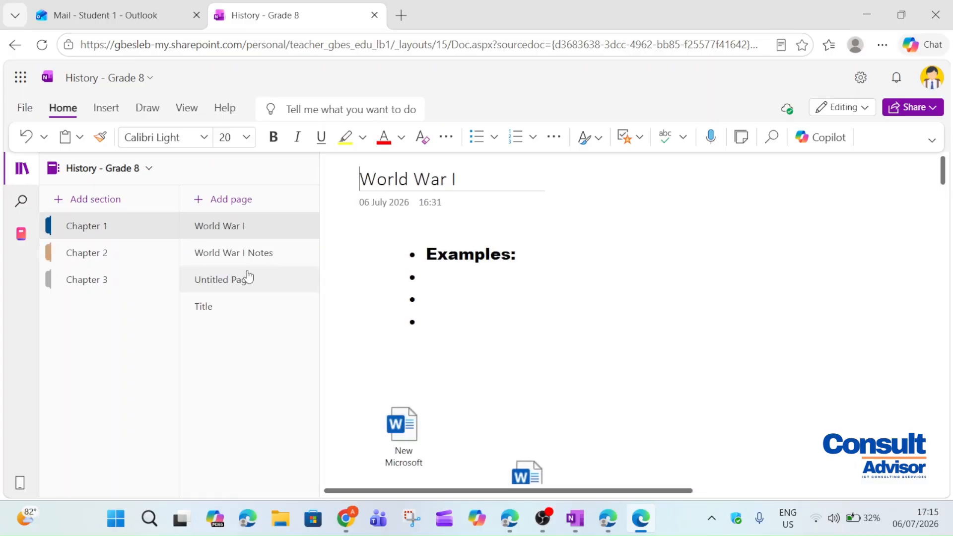
click(255, 253)
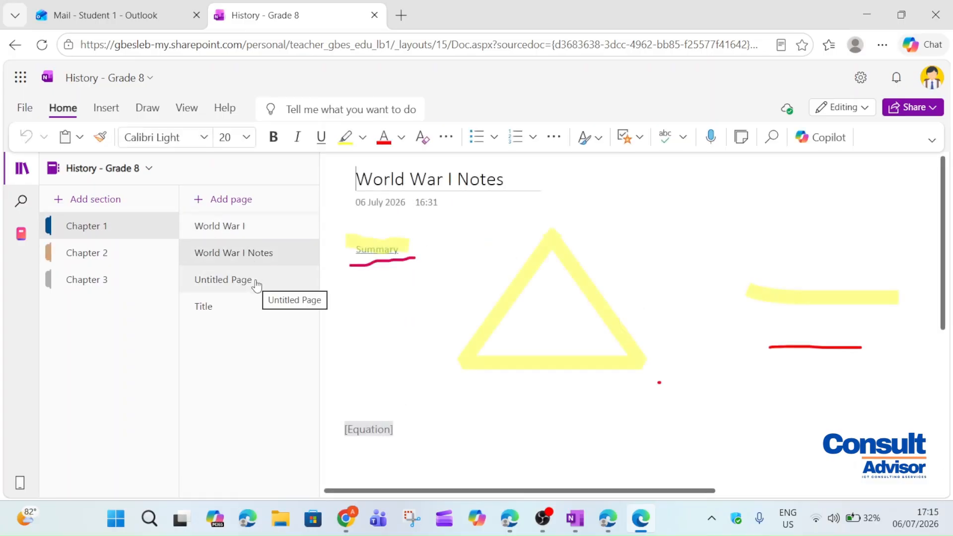
click(256, 283)
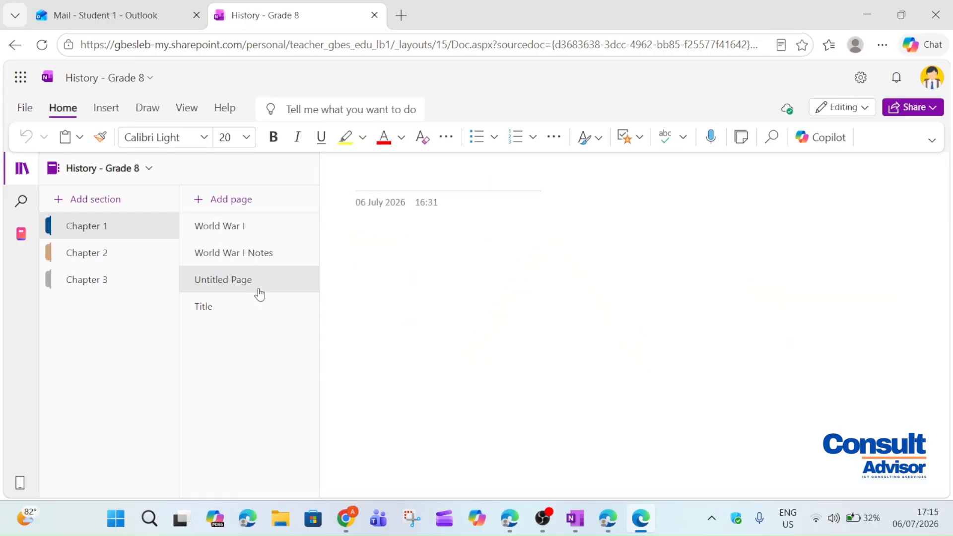
click(257, 308)
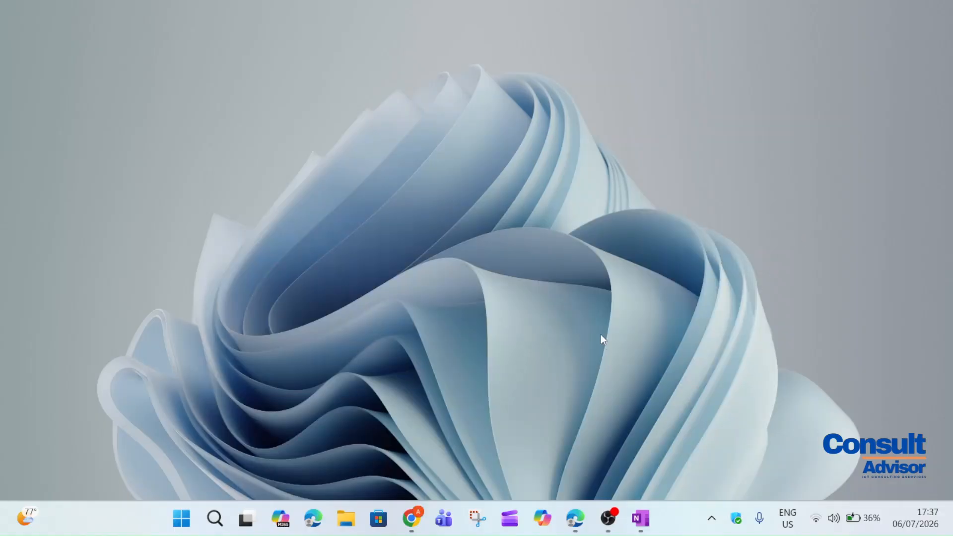
Launch Microsoft Teams and sign in with the teacher account's e-mail and password
click(444, 519)
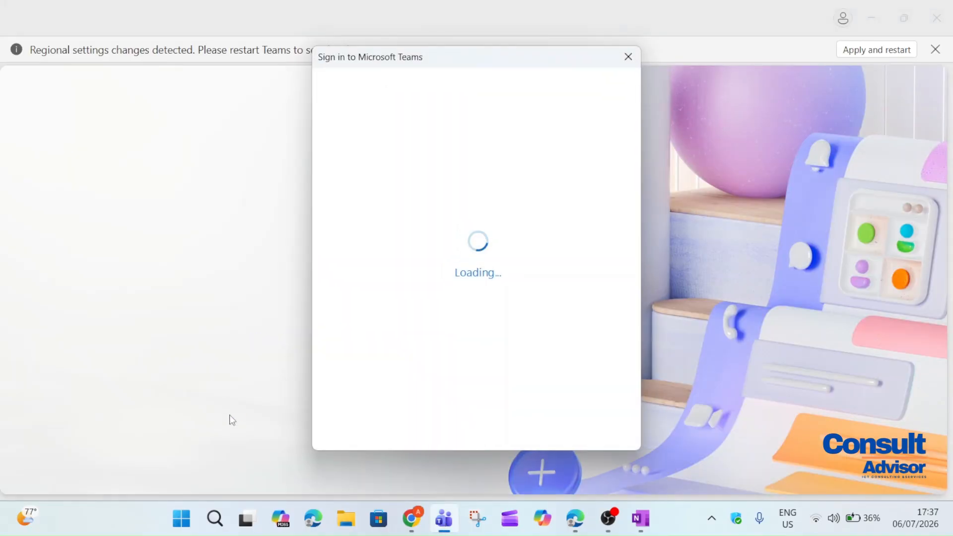
text(teacher@)
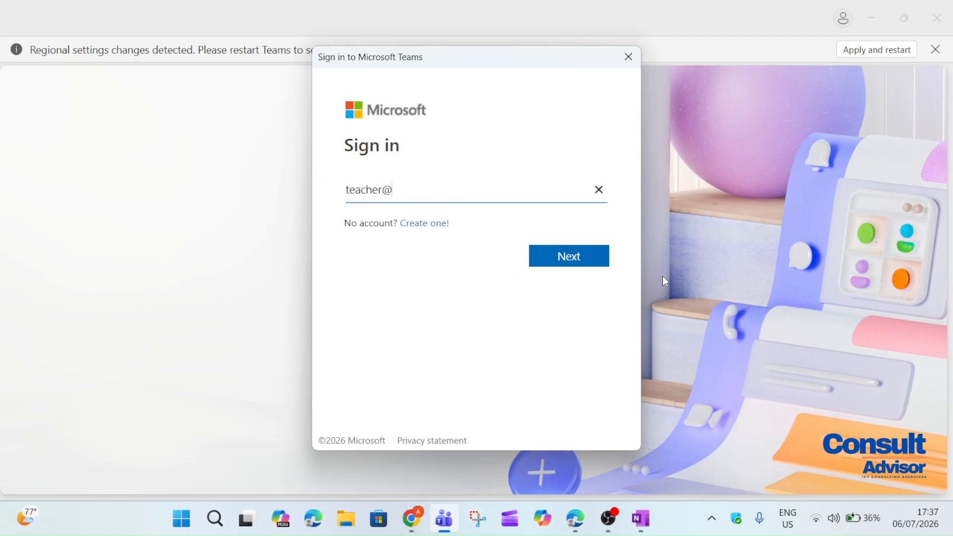
key(Return)
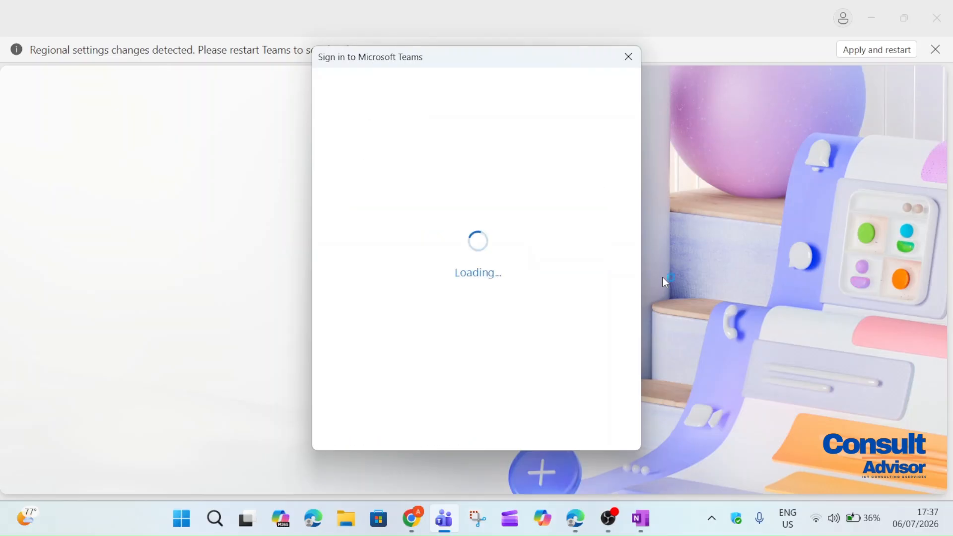
text(*********)
key(Return)
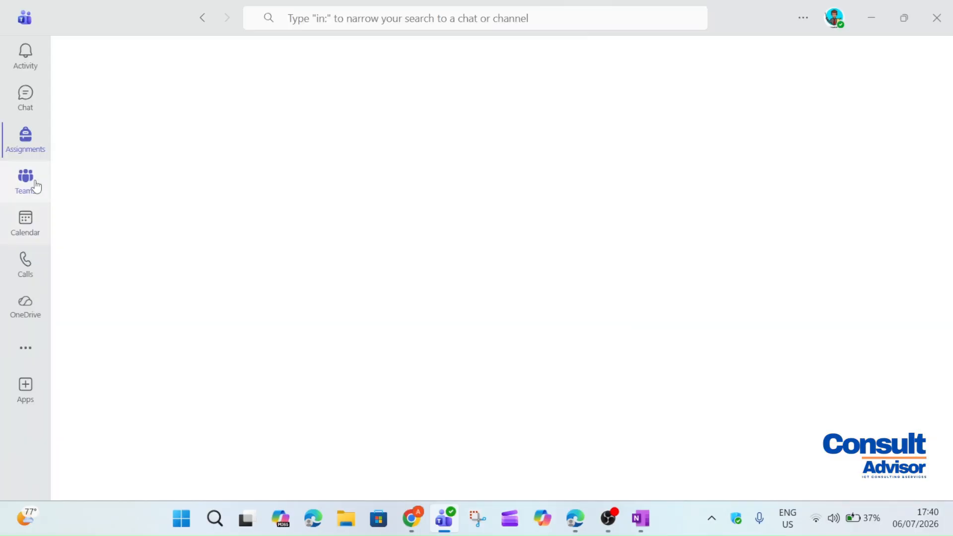
Open the Grade 8 - History team from the Teams list and go to its Class Notebook
click(32, 184)
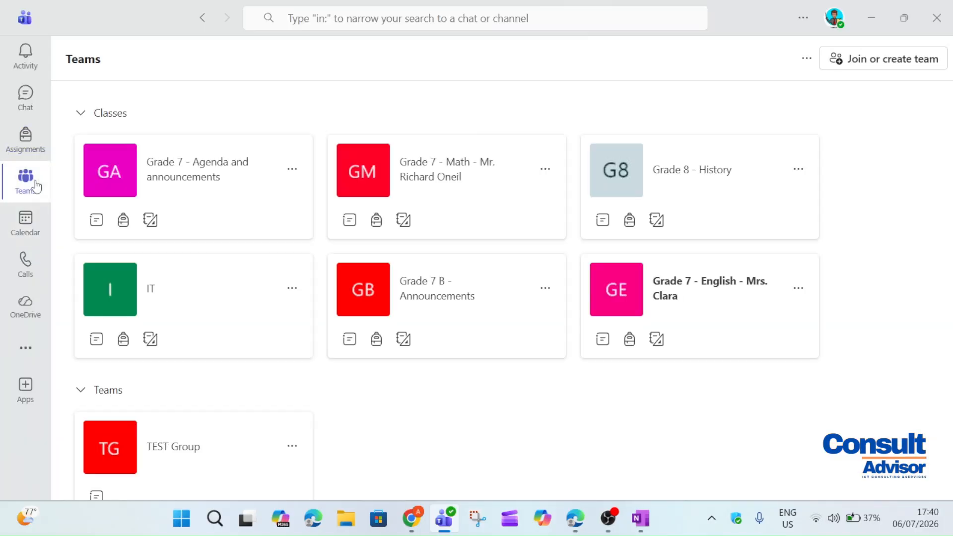
scroll(279, 371, down, 1)
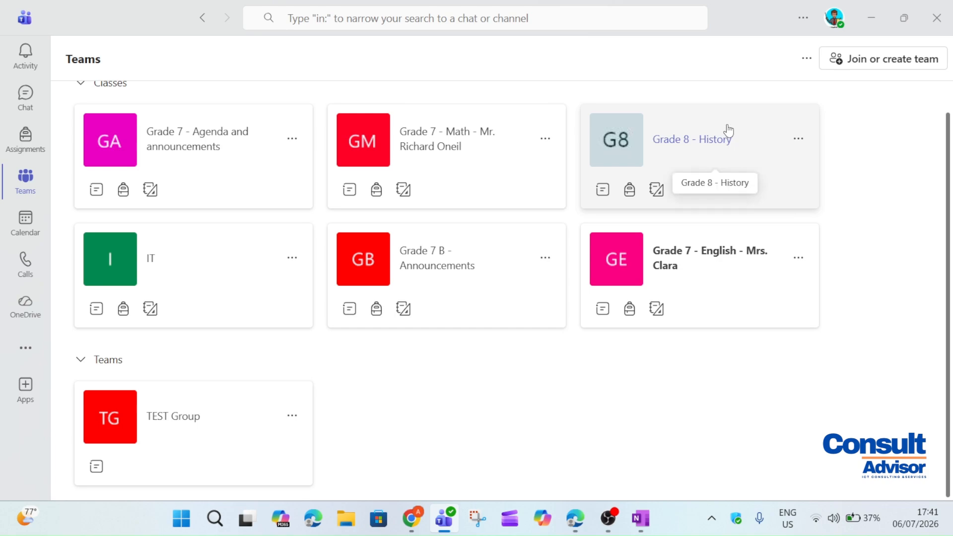
click(743, 158)
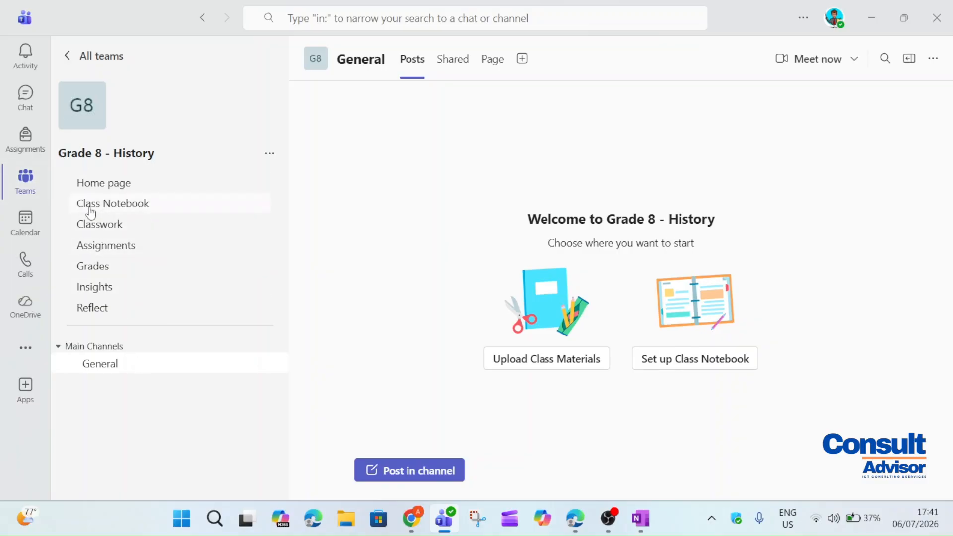
click(113, 212)
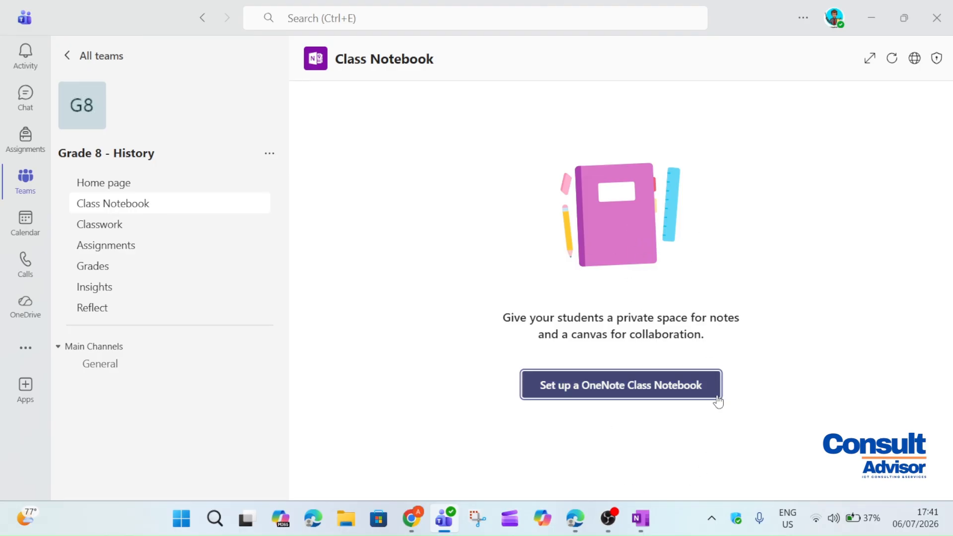
Choose a blank class notebook, scroll through its overview, and continue to student sections setup
click(596, 384)
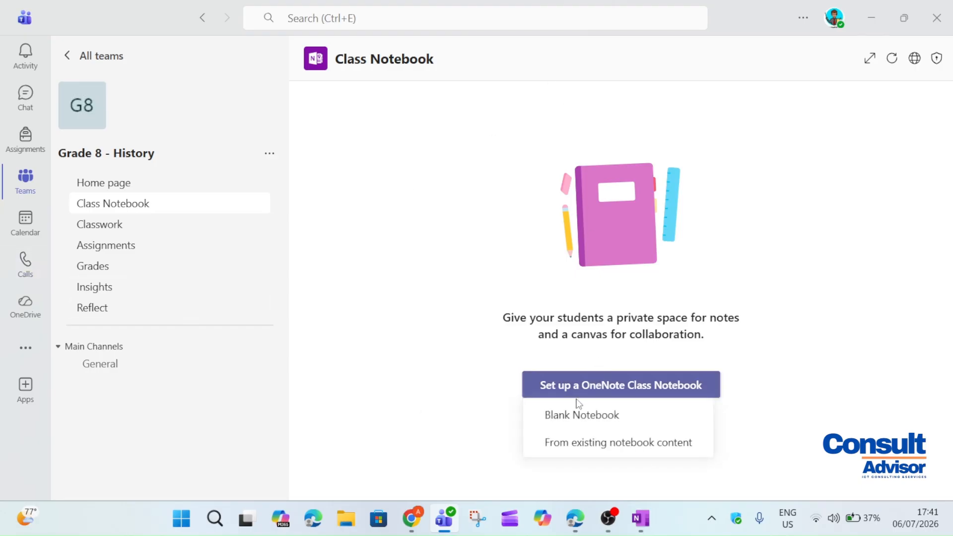
click(587, 418)
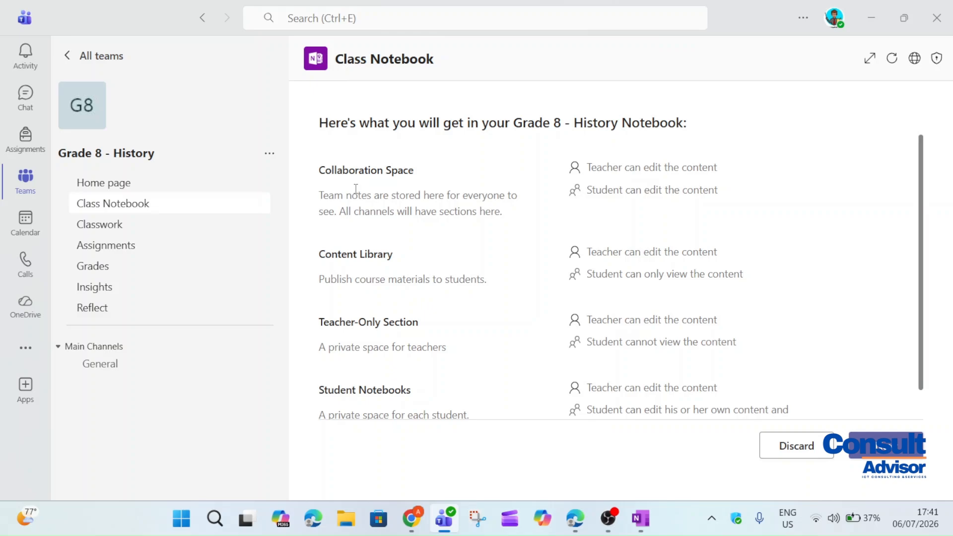
drag(920, 180, 921, 228)
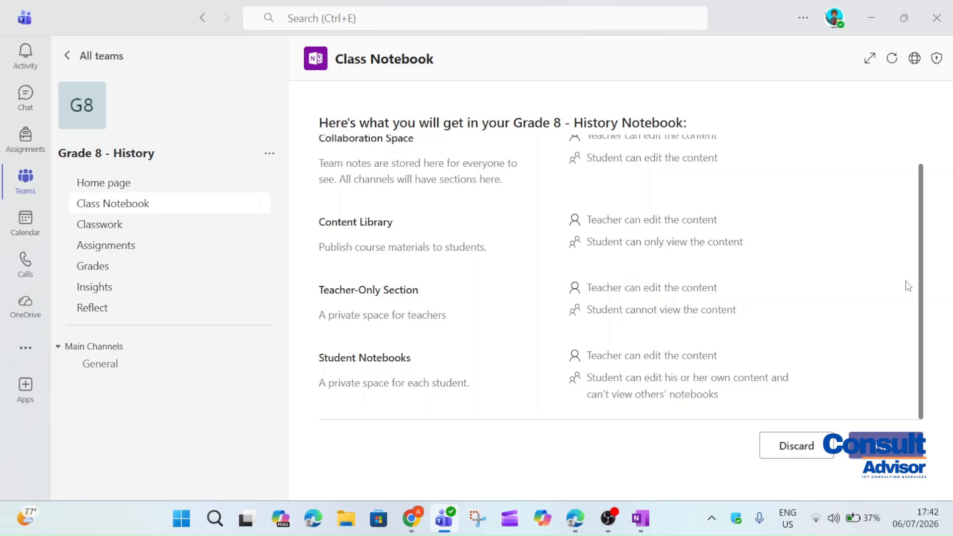
click(904, 454)
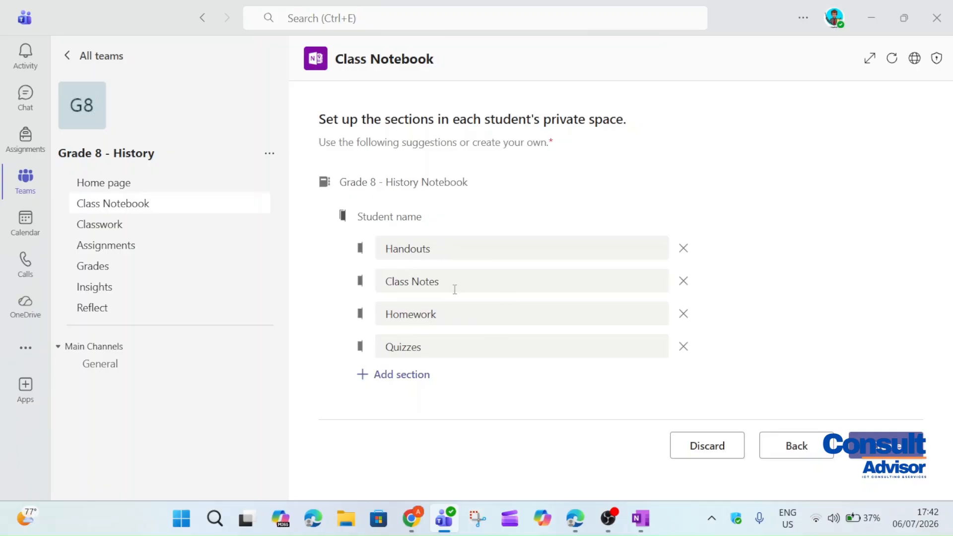
Add a Reviews section to each student's space and create the Grade 8 - History notebook
click(376, 376)
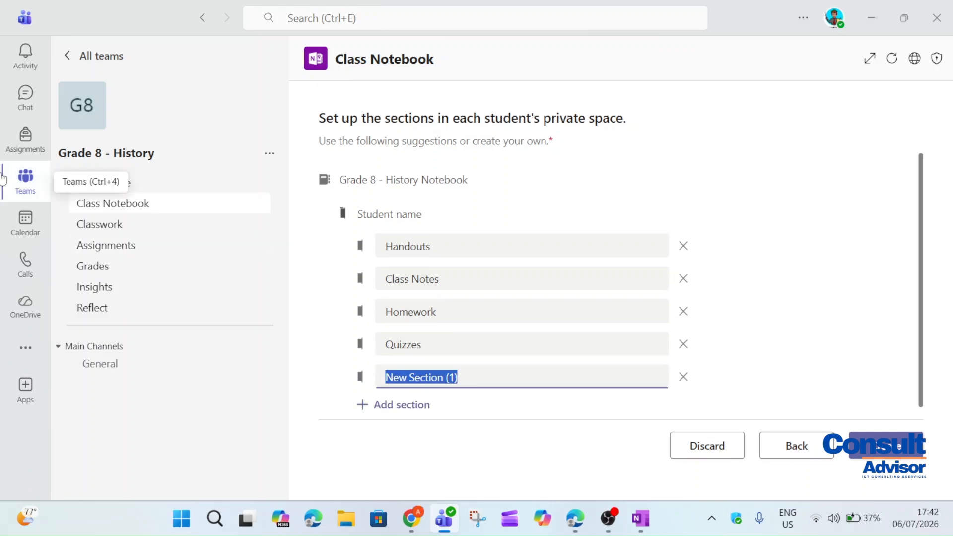
text(Reviews)
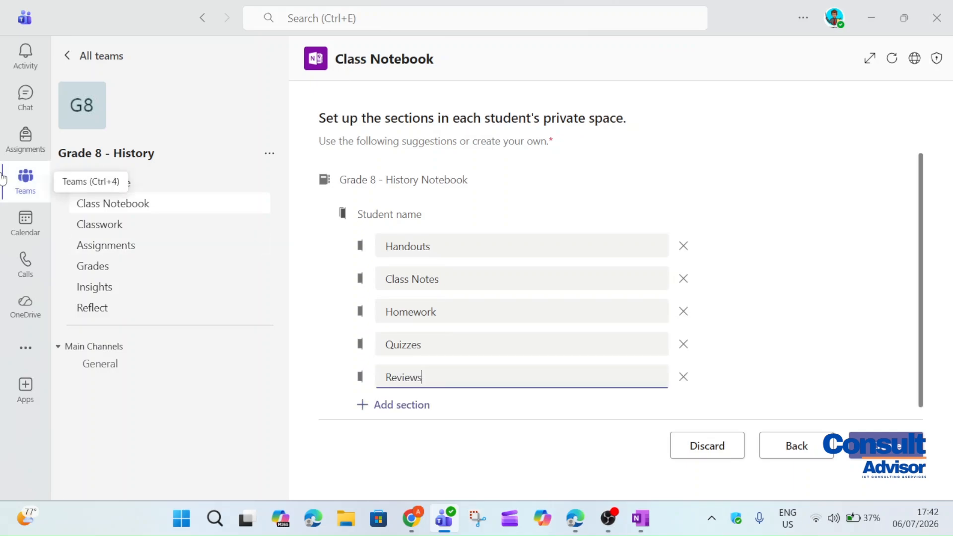
drag(908, 207, 895, 316)
click(908, 450)
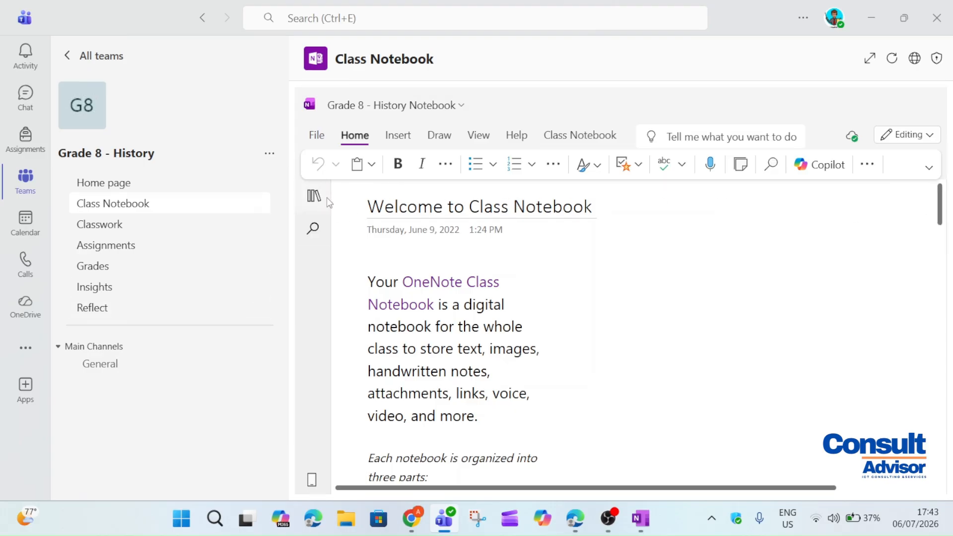
Show the notebook's sections and pages and open the _Collaboration Space section
click(314, 140)
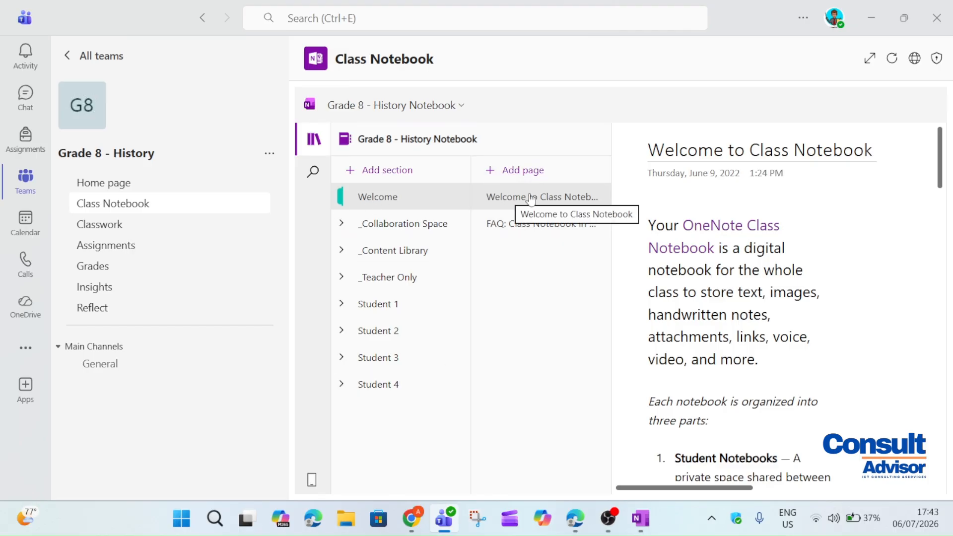
click(513, 224)
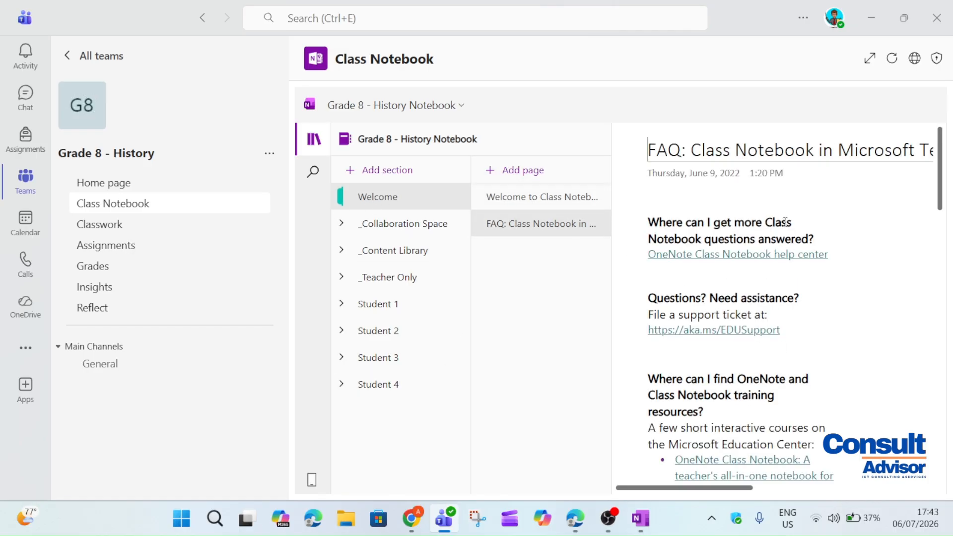
click(349, 225)
click(366, 249)
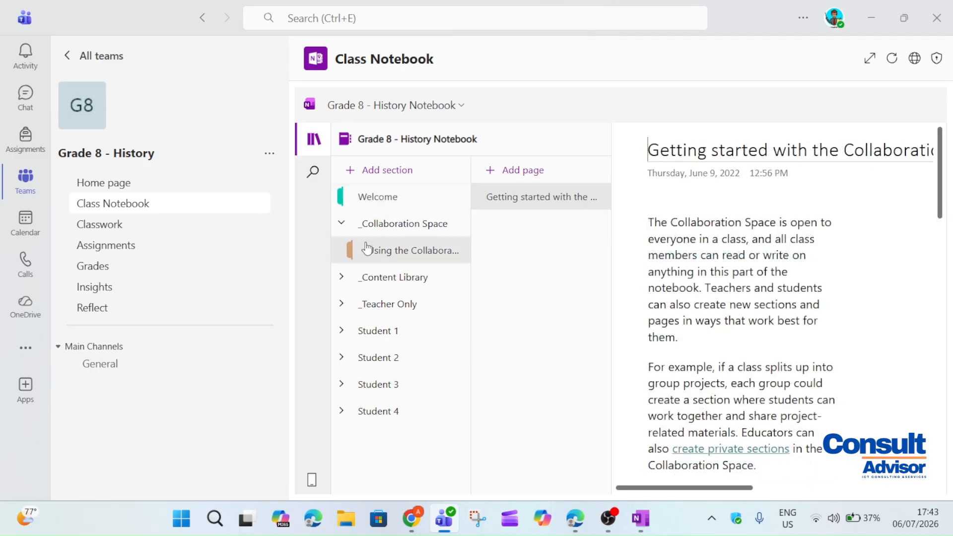
Add a 'Collab' page whose body reads 'Students can view and edit this section'
click(532, 175)
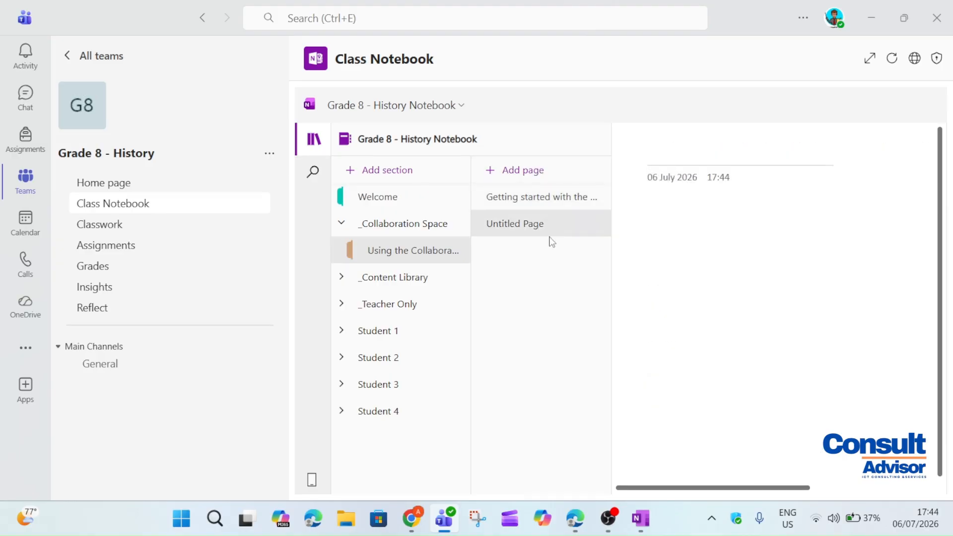
text(Collab)
key(Return)
text(Students can view and edit this section)
click(631, 219)
Add a Content Library page reading 'Students can only view this content'
click(688, 271)
click(395, 278)
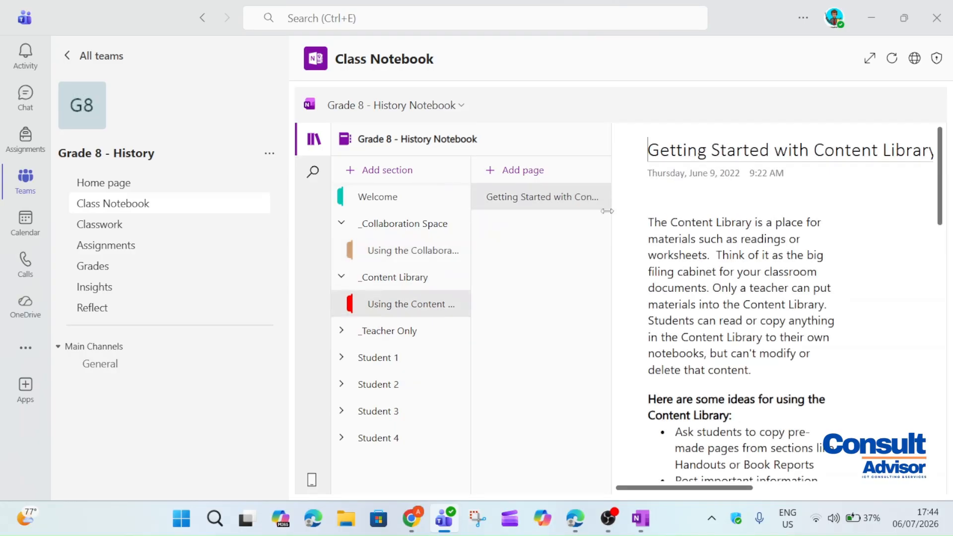
click(573, 174)
text(Students can only view this content)
key(Return)
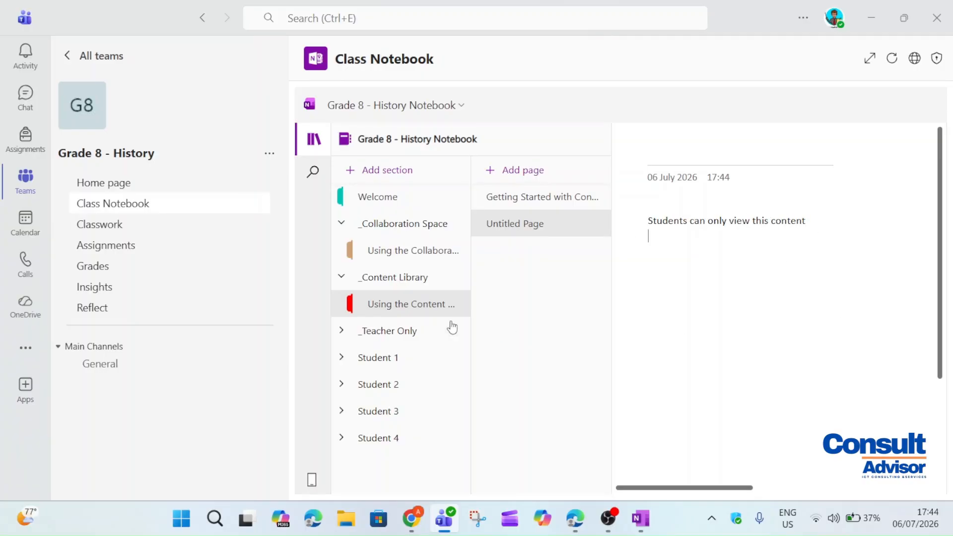
Add a _Teacher Only page reading 'Only teacher can edit and view the content'
click(424, 330)
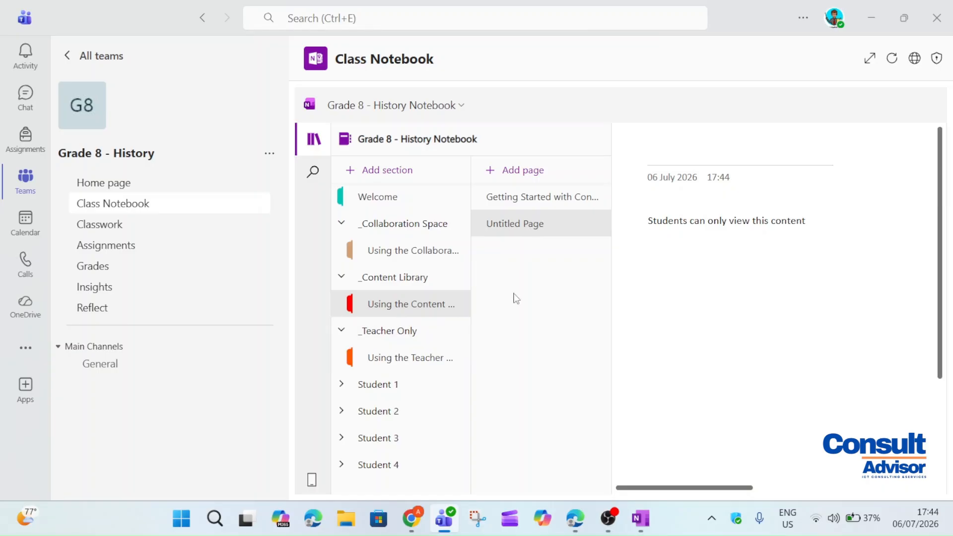
click(425, 359)
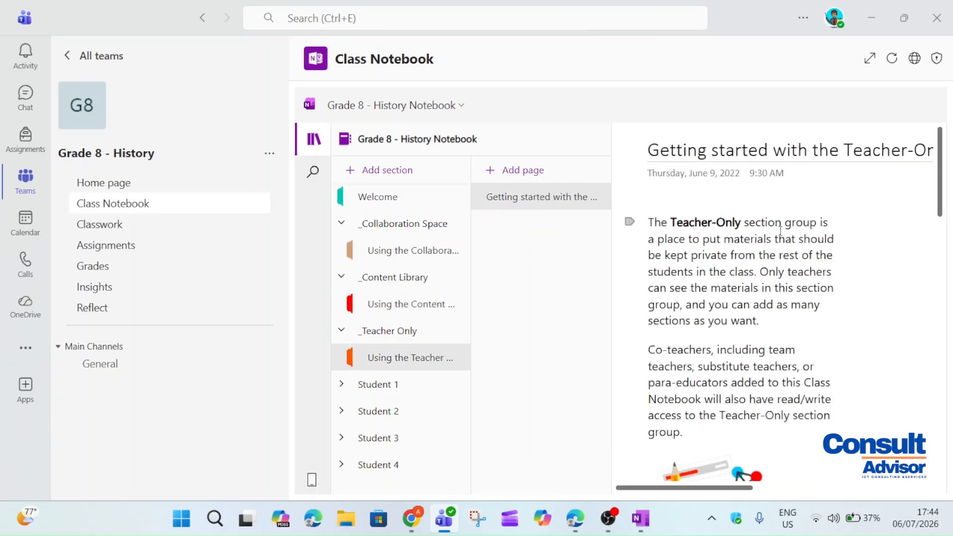
click(522, 170)
text(Only teacher ca)
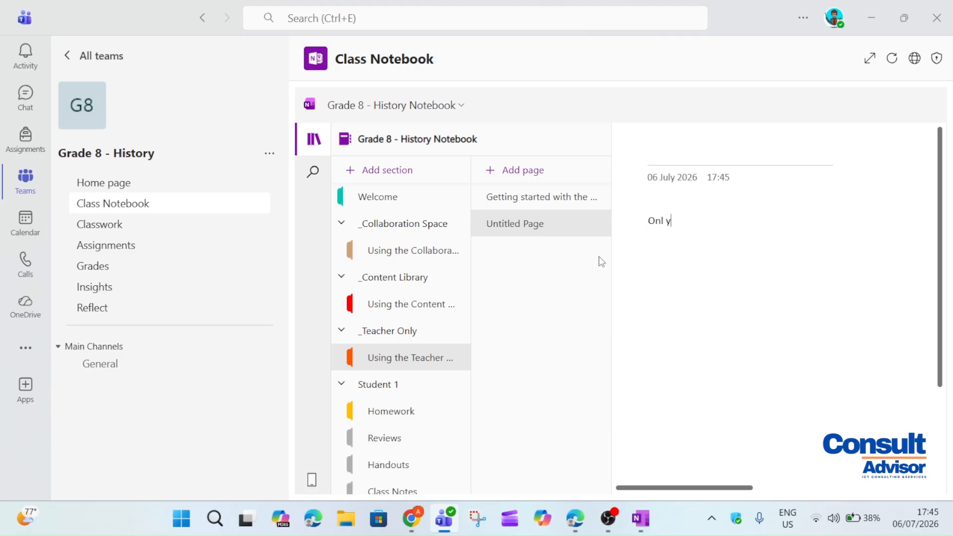
text(n edit and view the content)
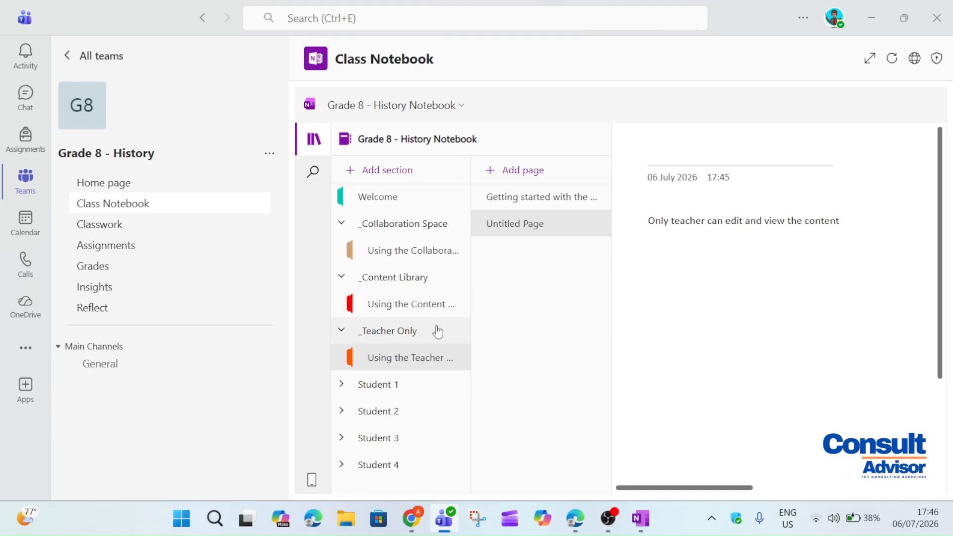
Browse Student 1's Homework, Reviews, Class Notes and Quizzes sections, then expand Student 2
scroll(467, 333, down, 3)
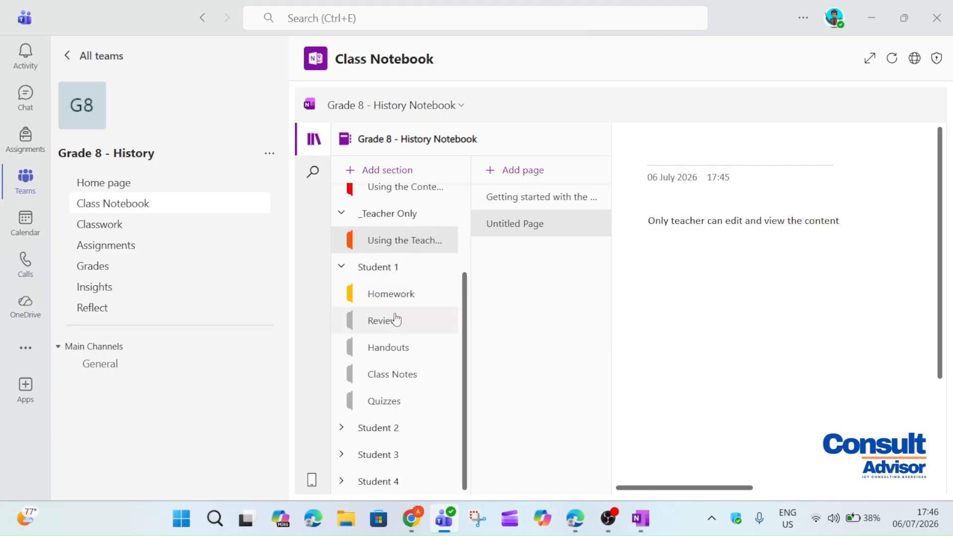
click(397, 295)
click(397, 320)
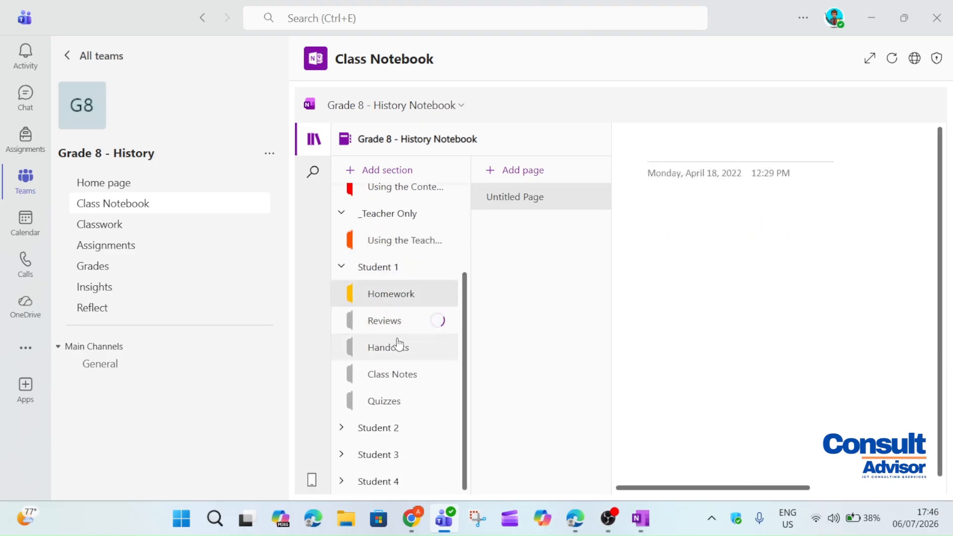
click(396, 382)
click(397, 402)
click(373, 430)
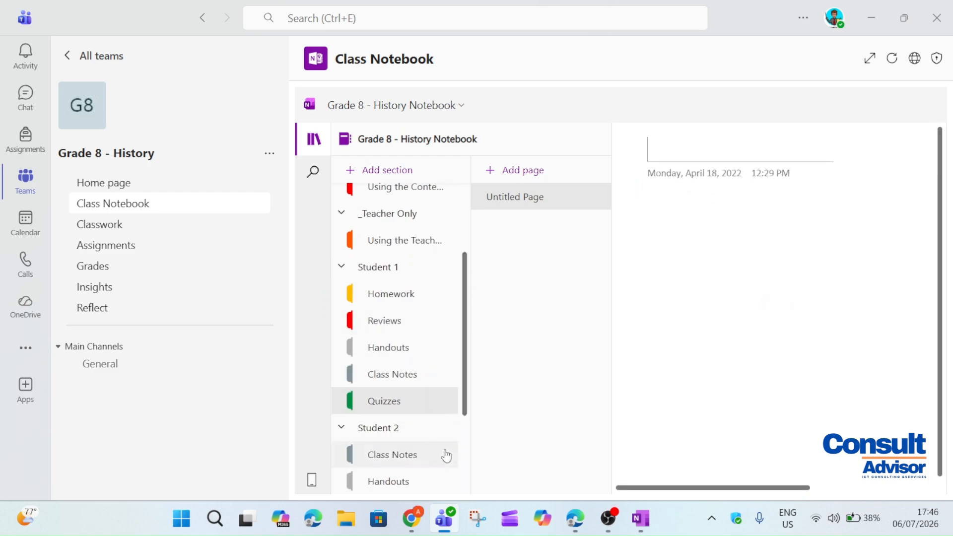
scroll(457, 397, down, 3)
scroll(445, 370, up, 10)
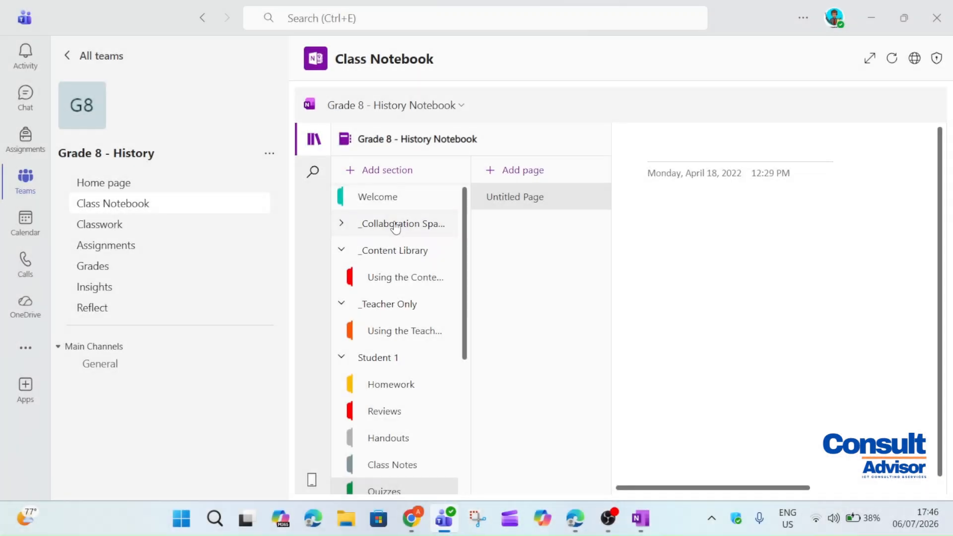
Add a 'Class notes' page to the _Collaboration Space section
click(395, 224)
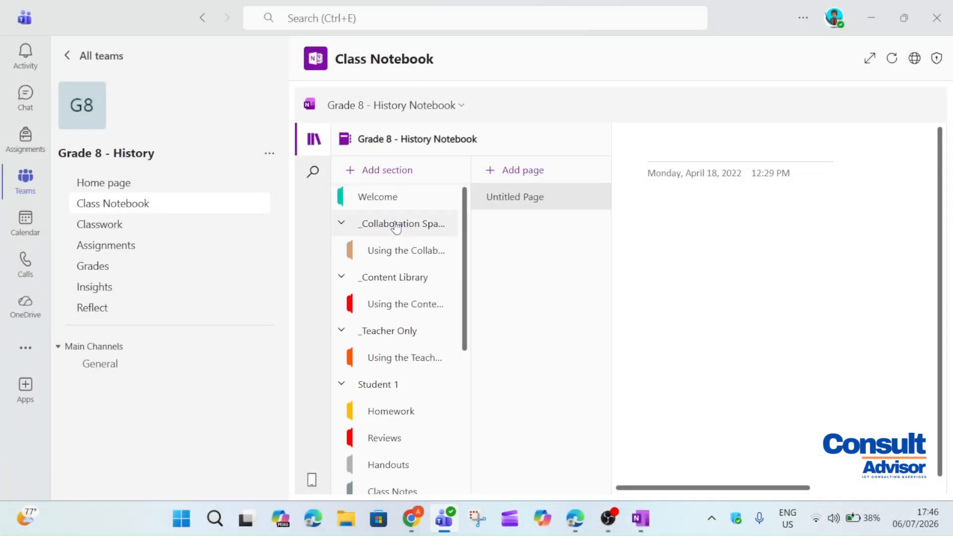
click(391, 250)
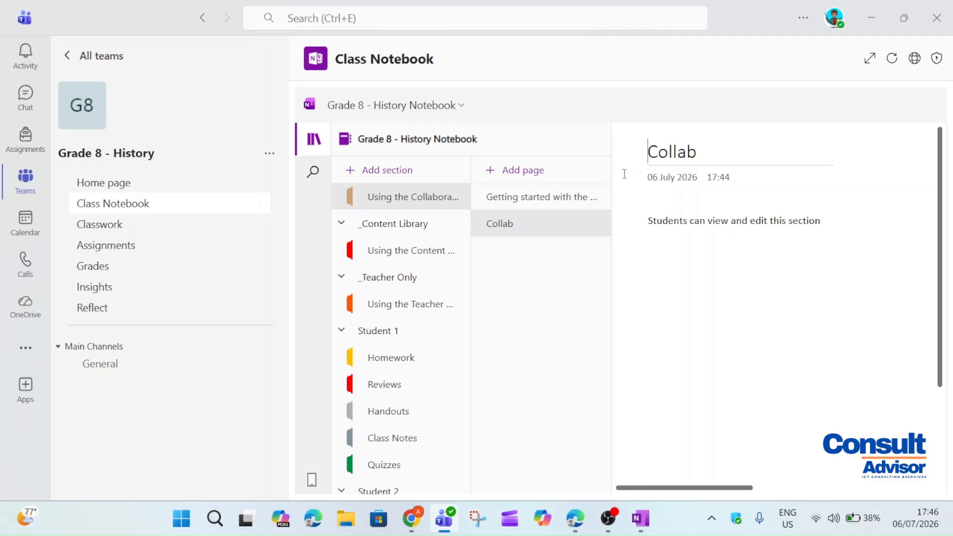
click(575, 178)
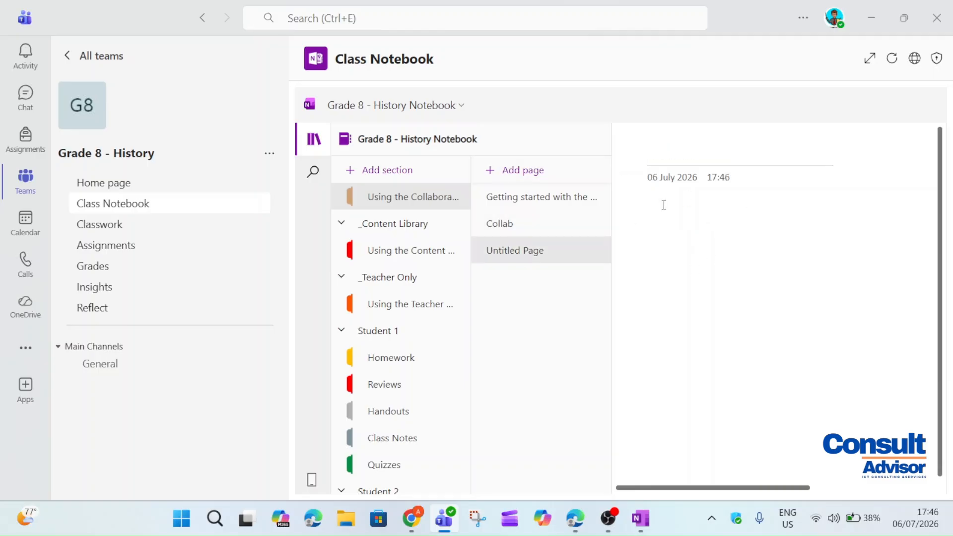
text(Class notes)
key(Return)
Title the Content Library page 'Lesson plan for monday' and collapse the _Teacher Only group
click(387, 251)
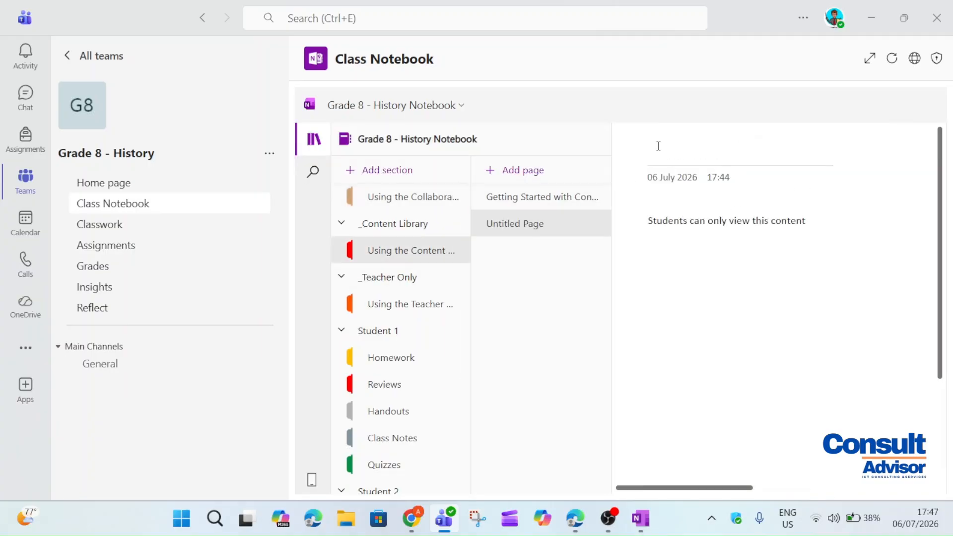
text(Lesson plan for monda)
click(710, 369)
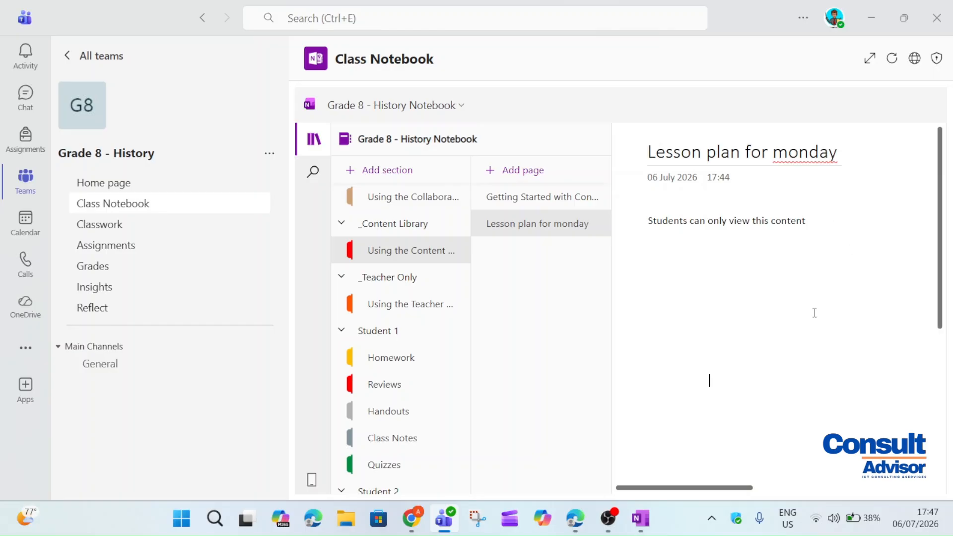
click(405, 278)
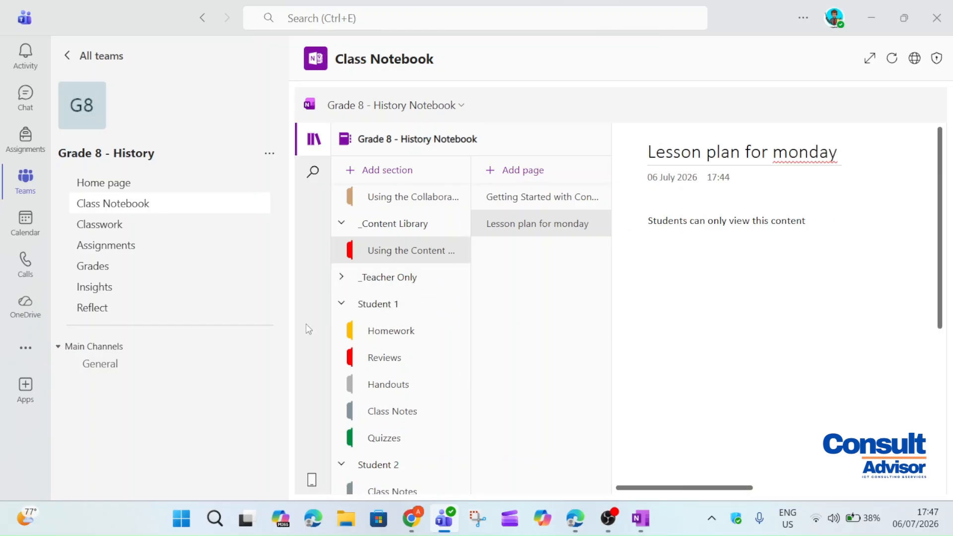
click(372, 278)
click(420, 285)
Create a new 'Drafts' page in the _Teacher Only section
click(422, 290)
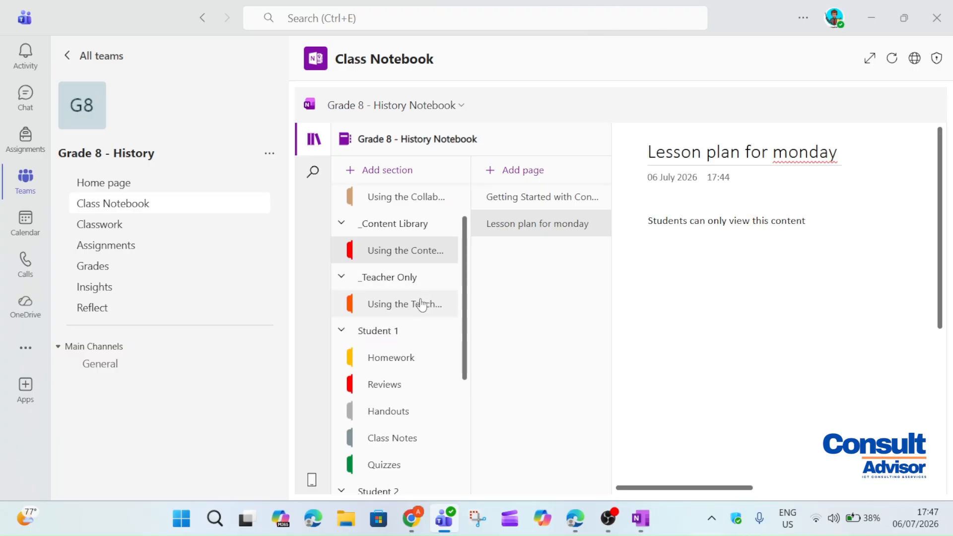
click(419, 304)
click(517, 172)
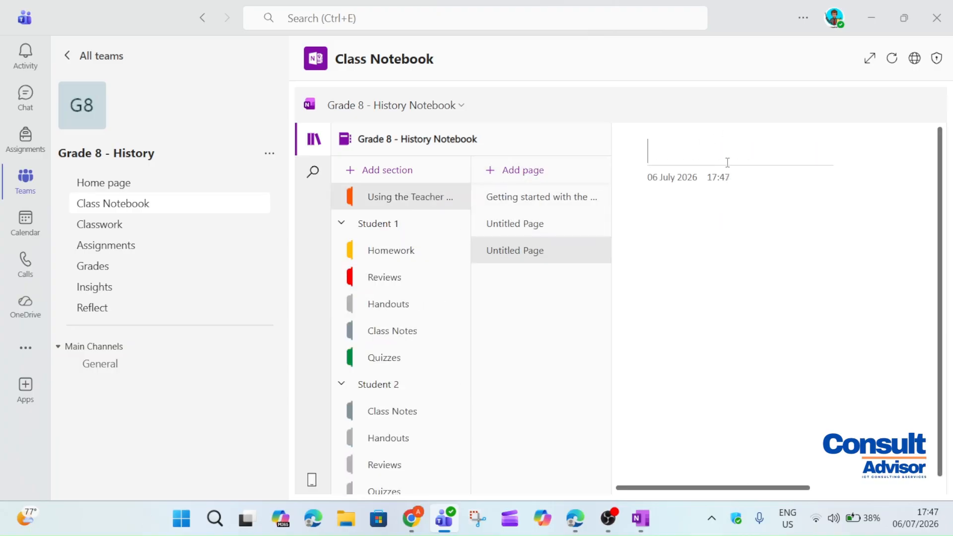
text(Drafts)
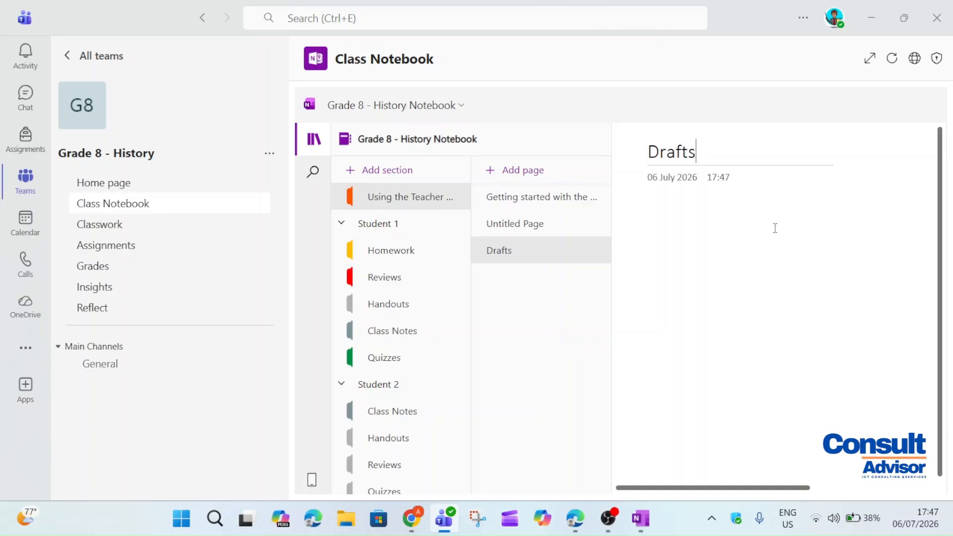
key(Return)
Draw a blue freehand scribble on the Drafts page
mouse_move(419, 110)
click(439, 135)
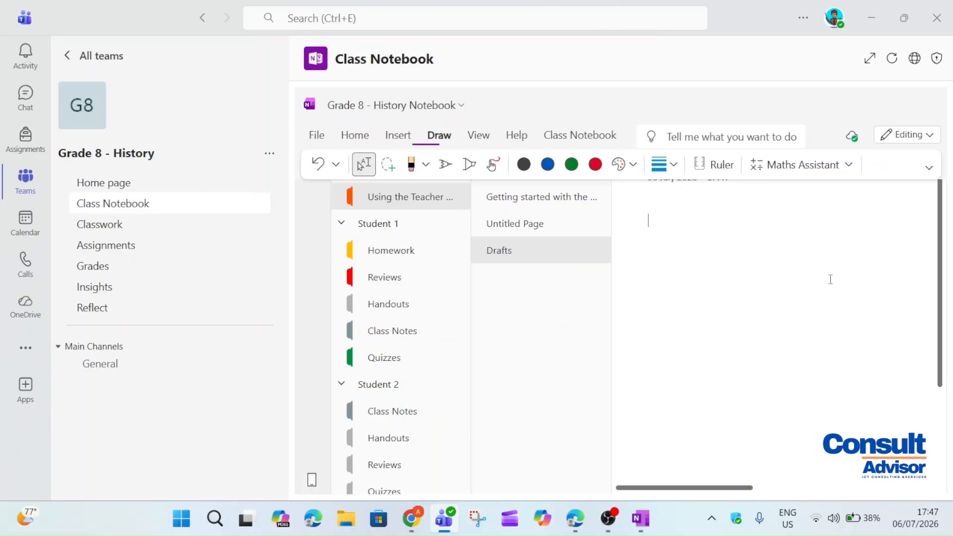
click(546, 165)
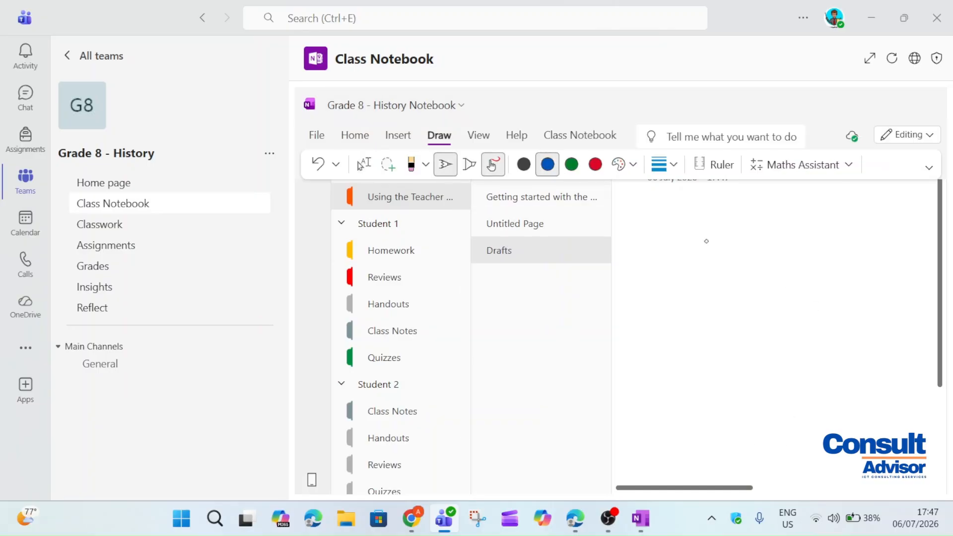
drag(706, 242, 738, 313)
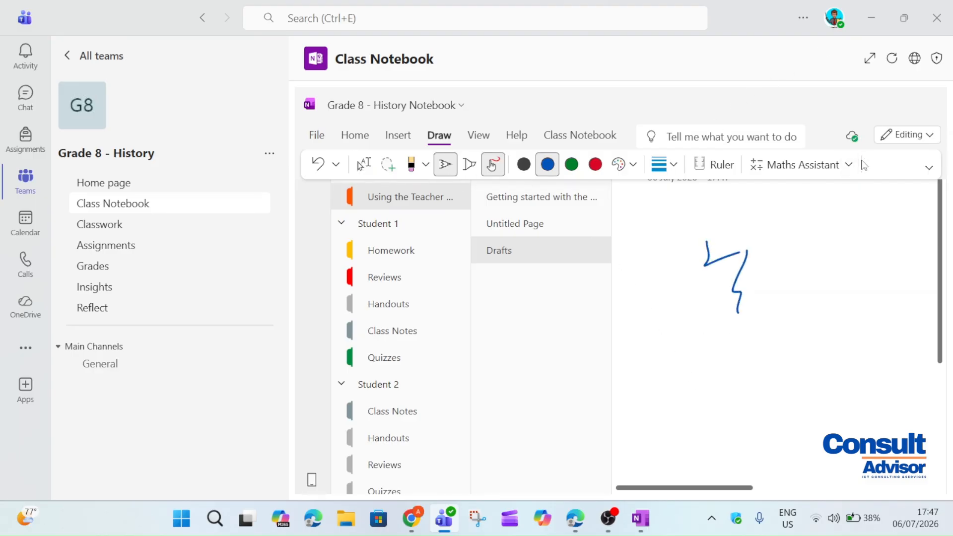
Insert a small table on the Drafts page
click(400, 136)
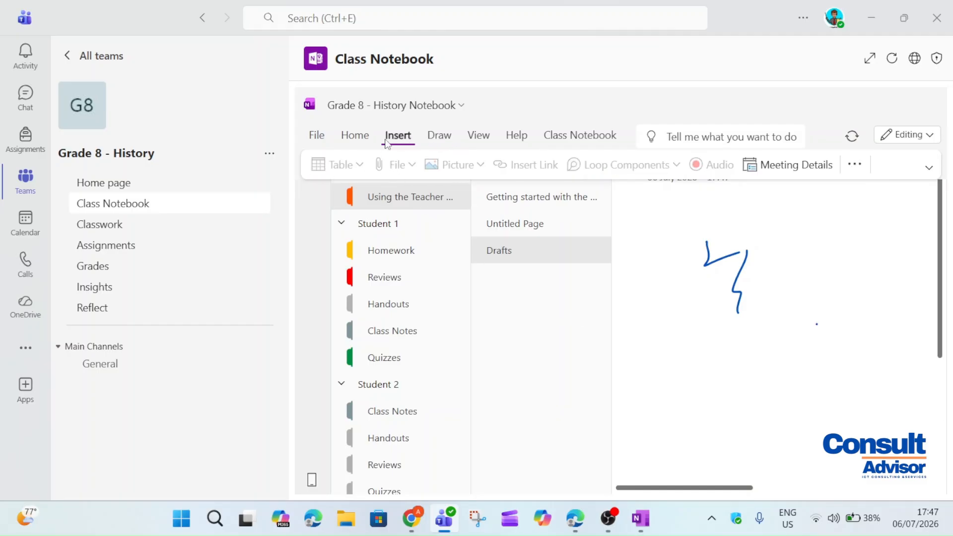
click(427, 137)
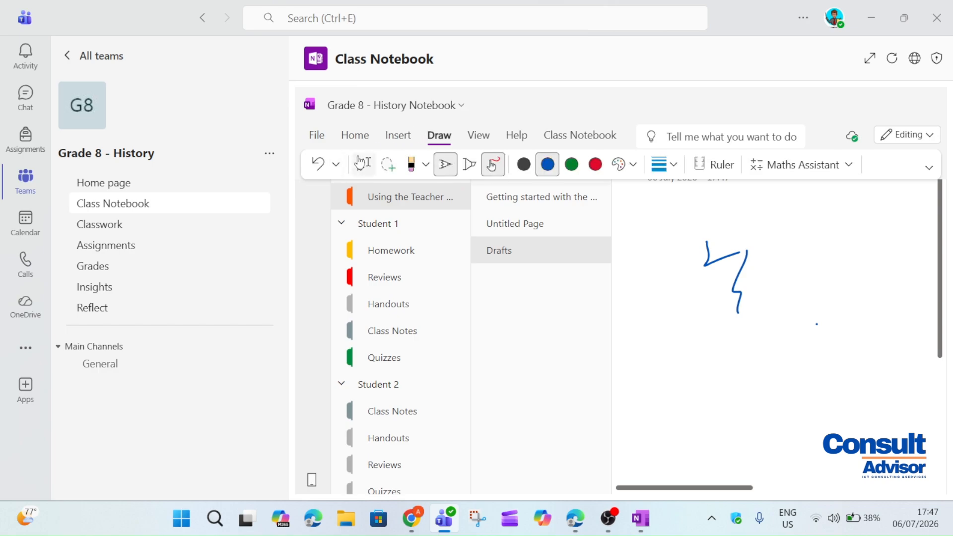
click(388, 138)
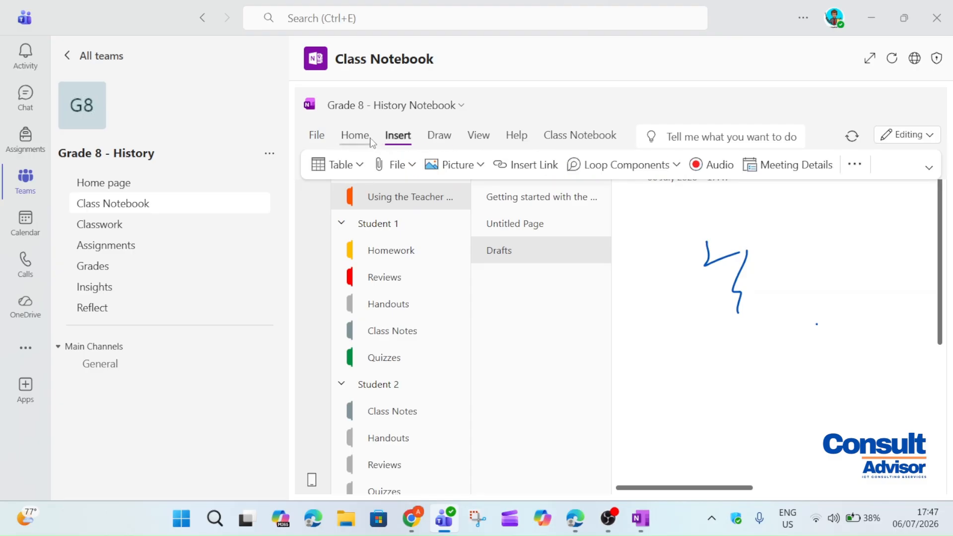
click(361, 138)
click(398, 137)
click(337, 165)
click(369, 219)
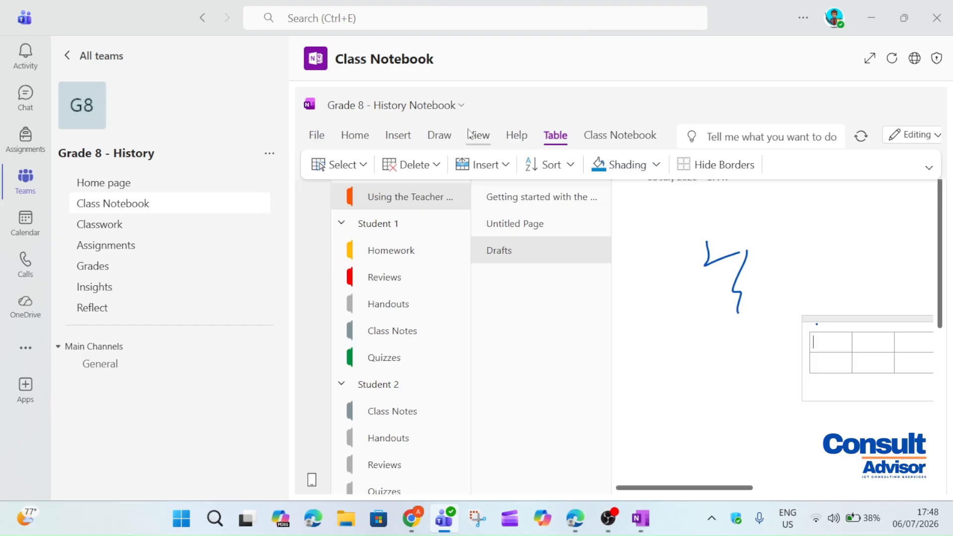
Draw a short black pen line below the scribble
click(439, 136)
click(493, 164)
click(529, 165)
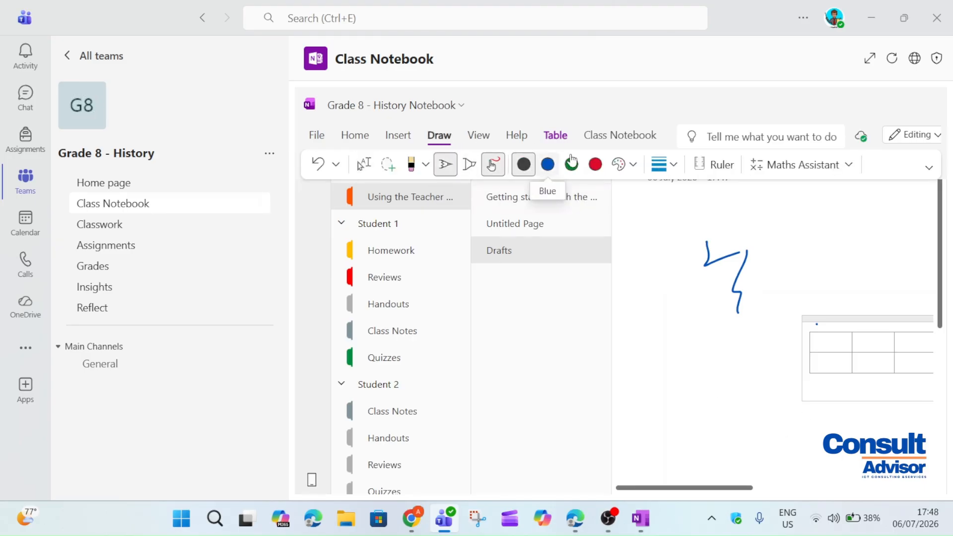
drag(636, 366, 724, 360)
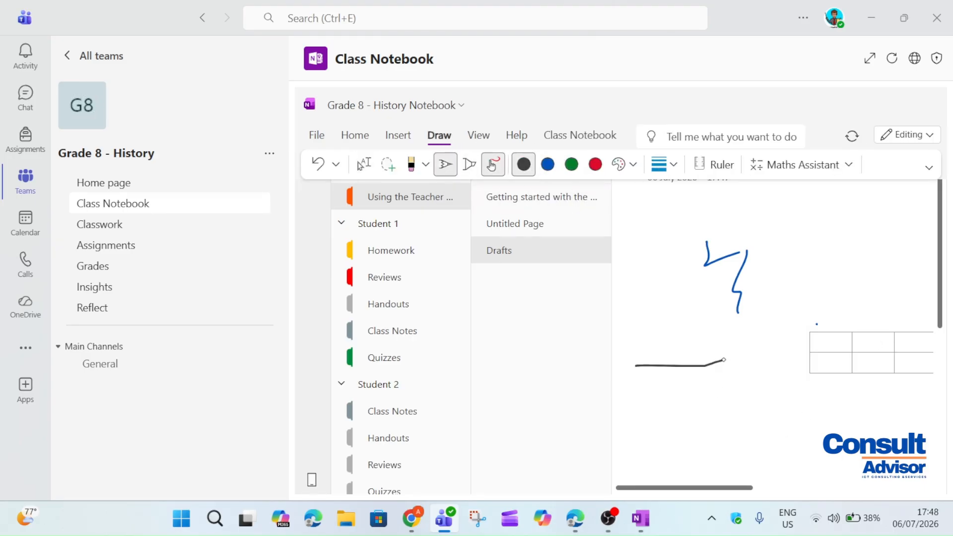
Bring up the Class Notebook distribution features
click(398, 135)
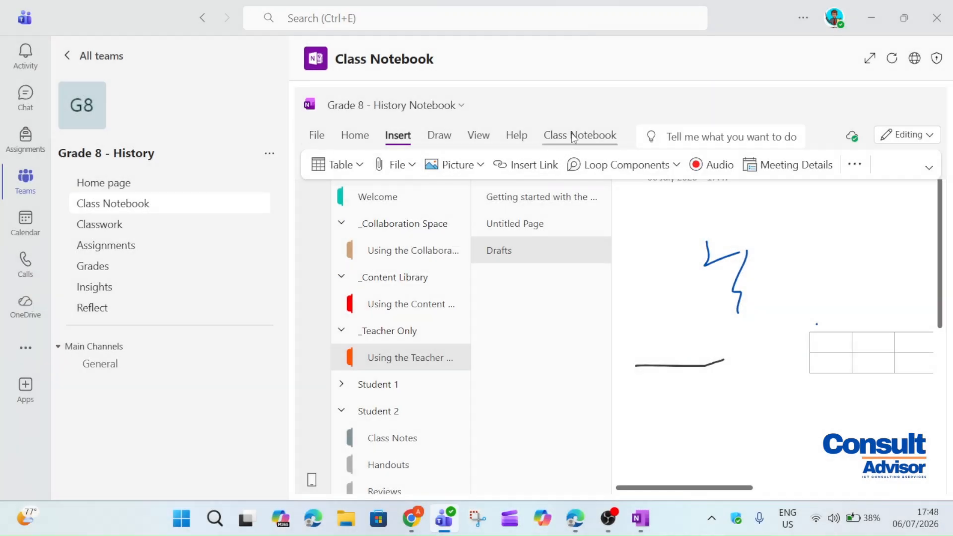
click(574, 139)
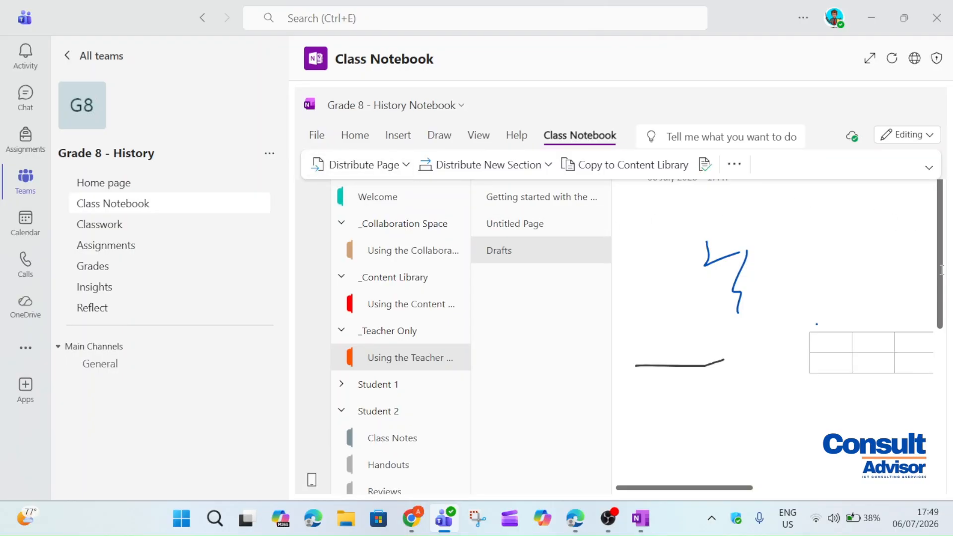
drag(940, 284, 948, 296)
Add a new page titled 'homework 5' in the _Teacher Only section
scroll(948, 278, up, 2)
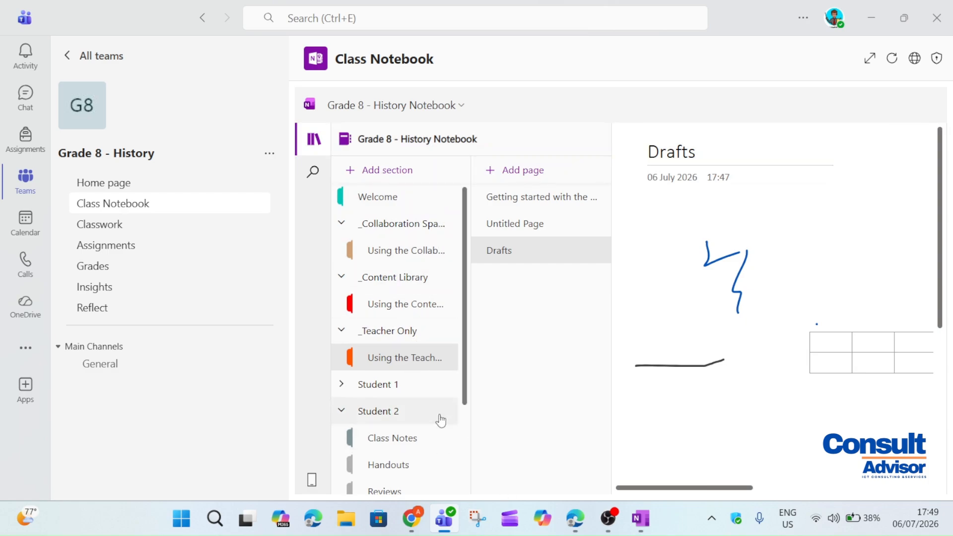
click(424, 329)
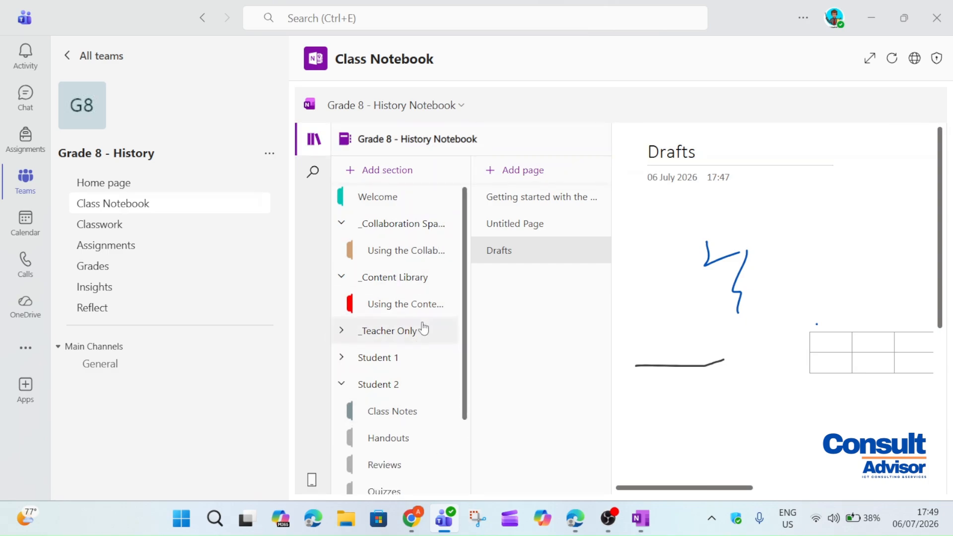
click(424, 330)
scroll(417, 333, down, 2)
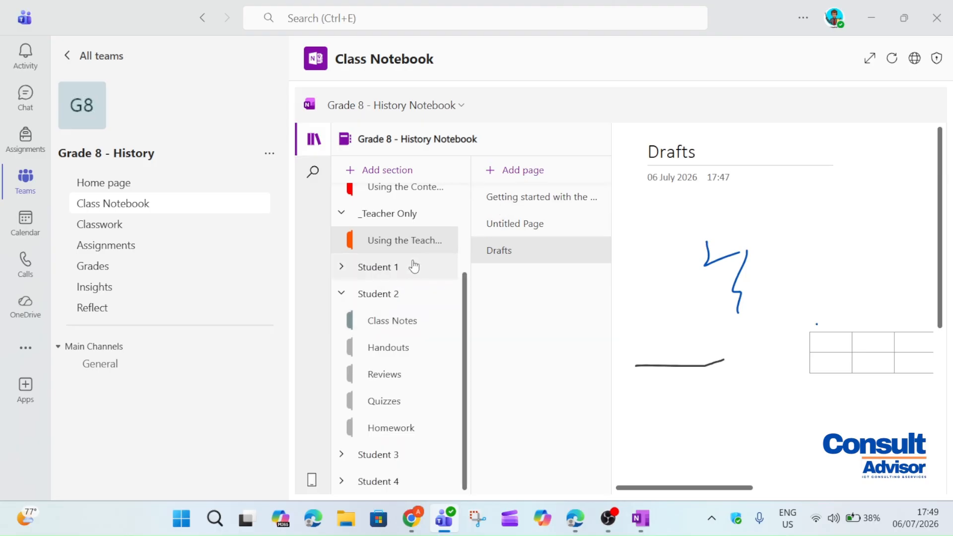
click(504, 171)
text(homework 5)
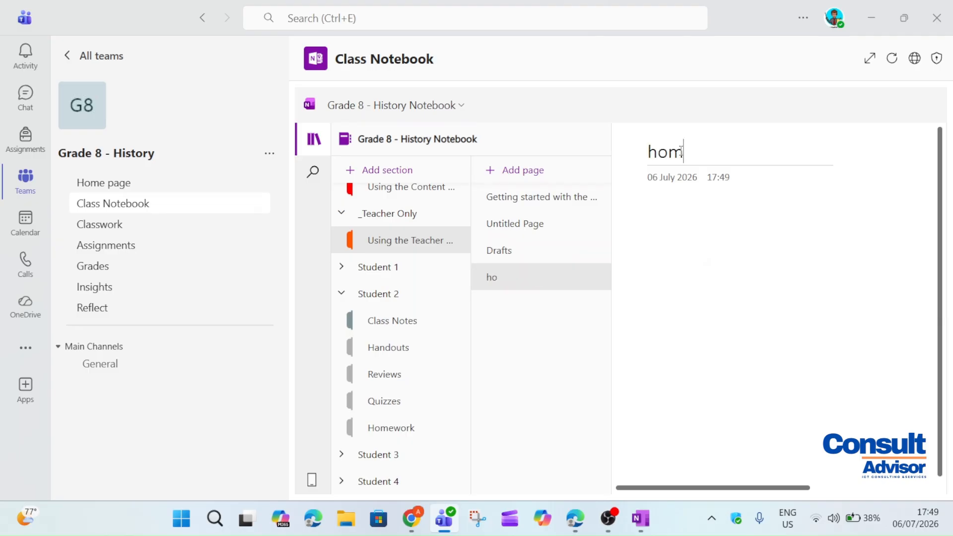
Write the note 'Research about WWI' in the page body
click(651, 218)
text(Research about WWI)
mouse_move(756, 219)
mouse_down()
mouse_move(737, 219)
mouse_move(749, 220)
mouse_up()
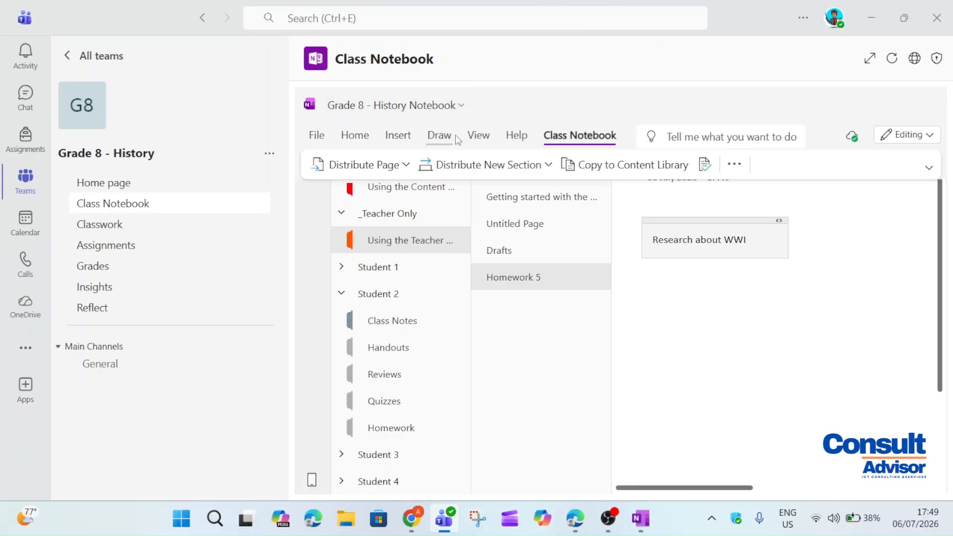
Distribute Homework 5 to all students, choosing Homework as the destination section
click(407, 166)
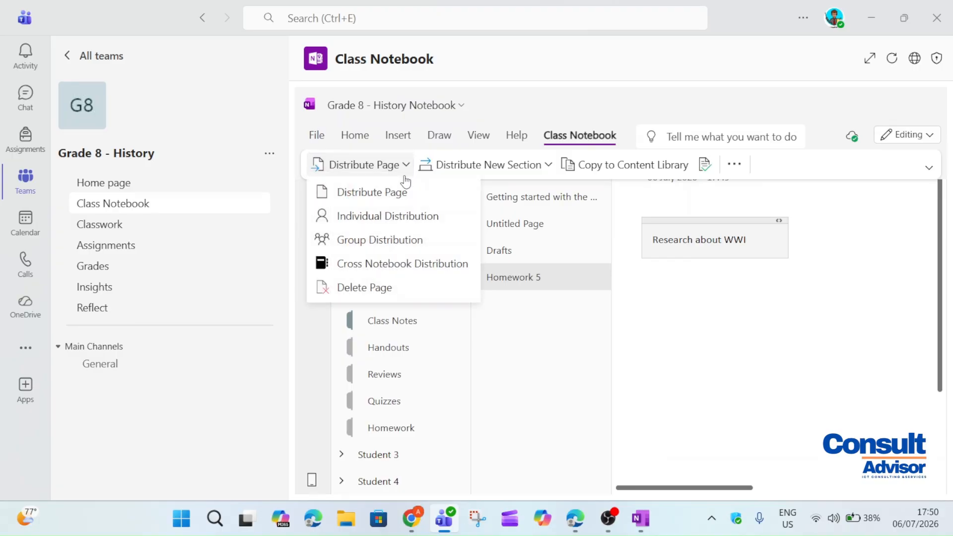
click(407, 211)
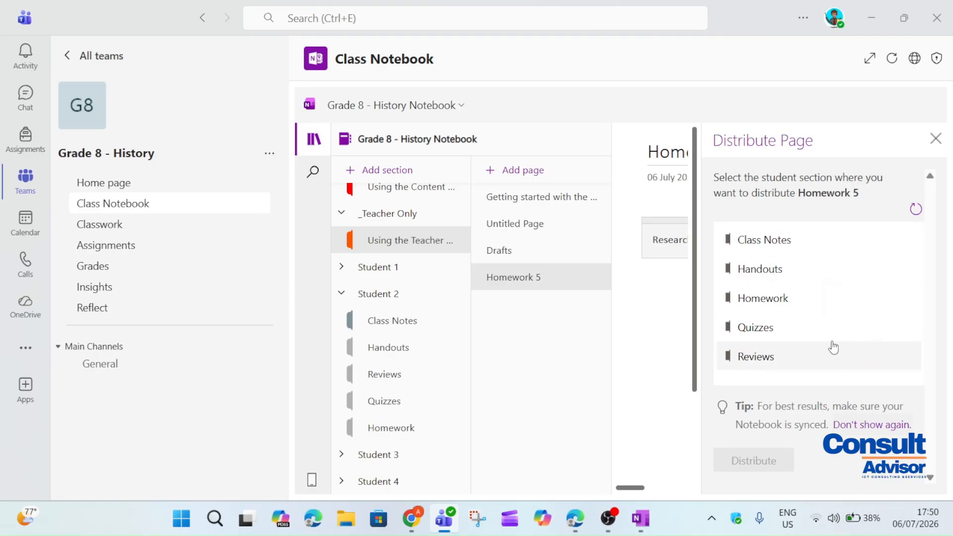
click(785, 311)
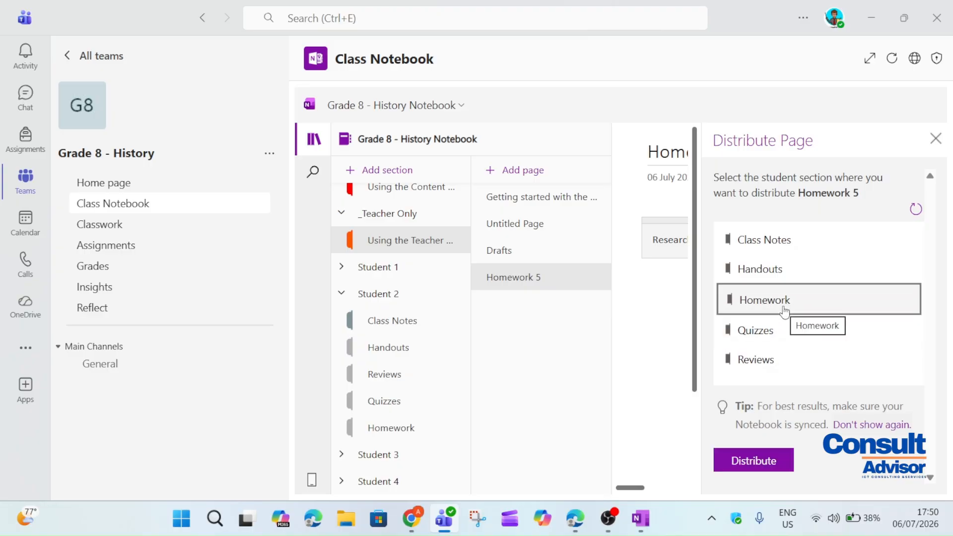
click(743, 474)
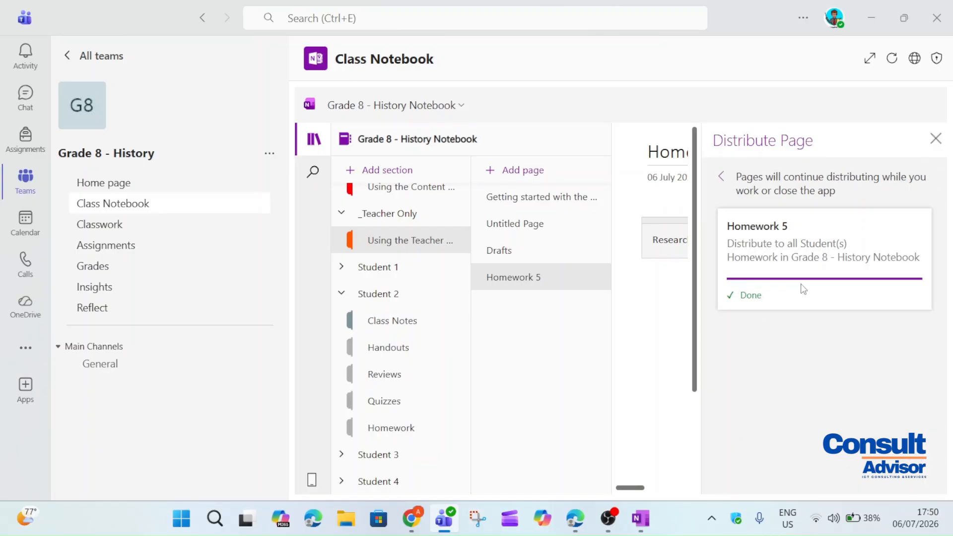
Close the distribution pane and open Homework 5 in Student 1's Homework section
click(936, 138)
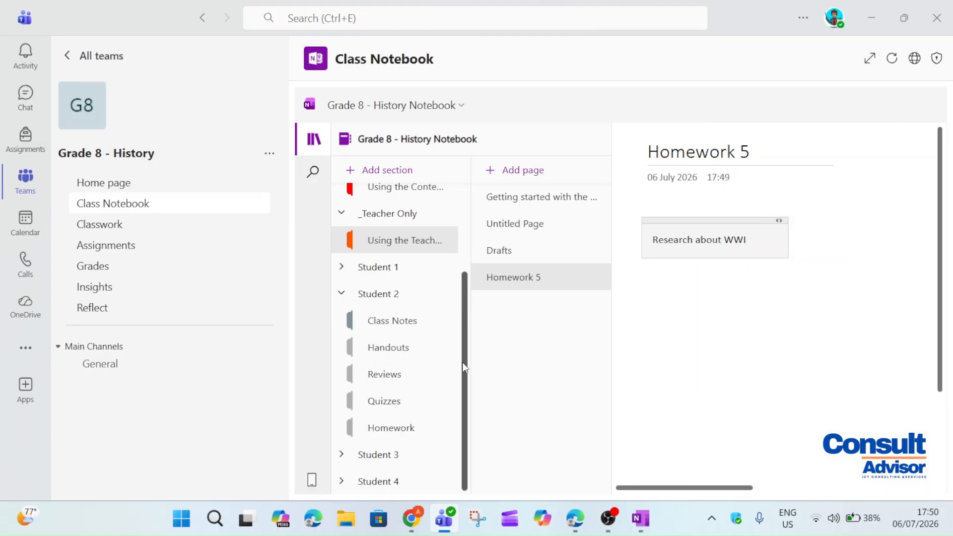
click(352, 272)
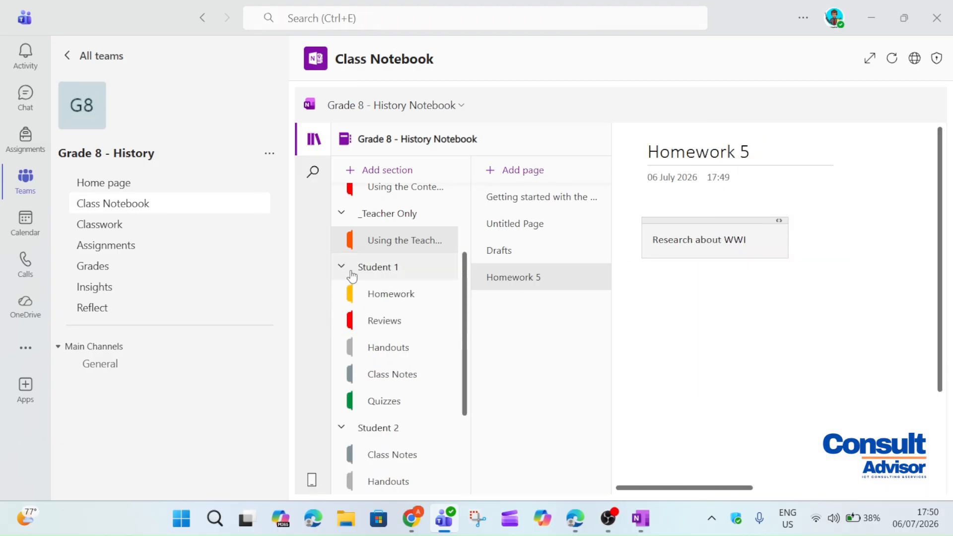
click(398, 297)
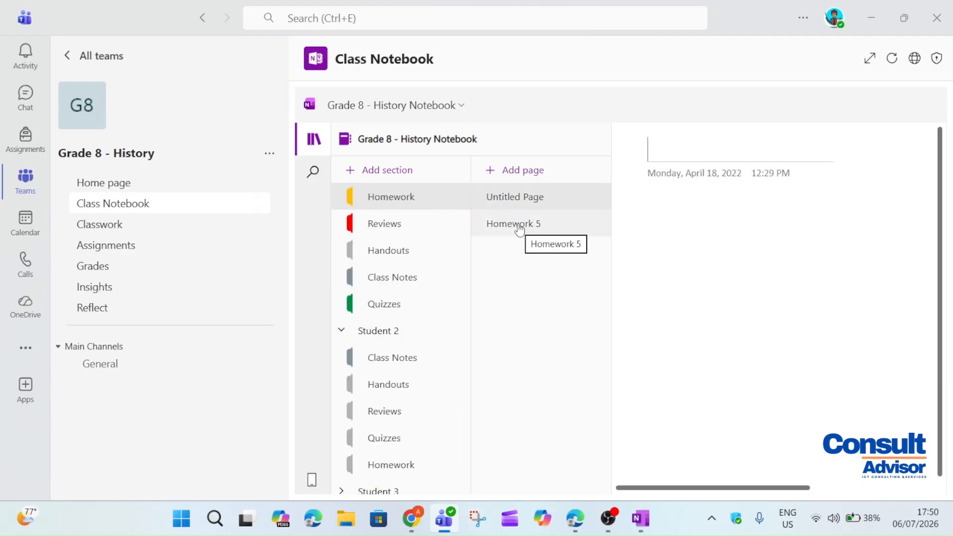
click(556, 234)
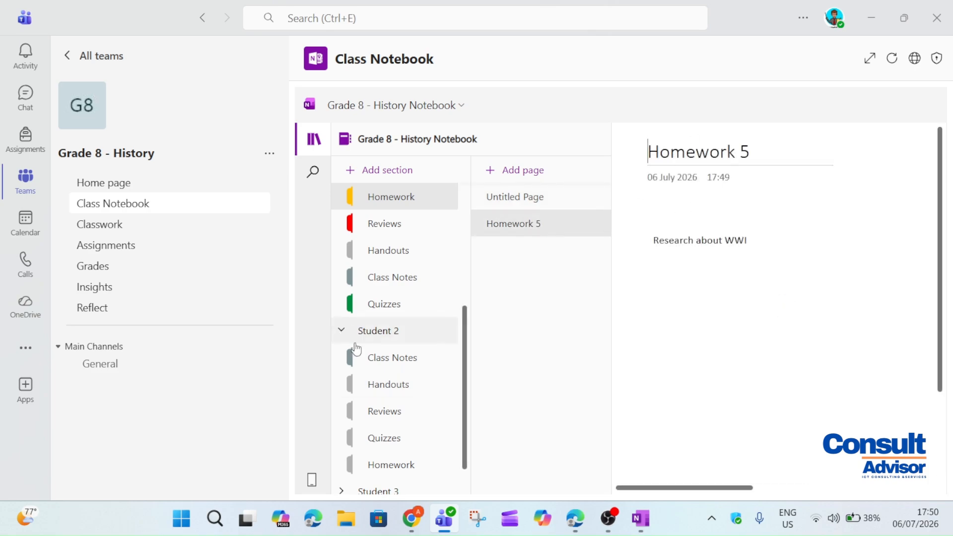
Open Homework 5 in Student 2's and then Student 3's Homework sections
click(392, 459)
click(535, 223)
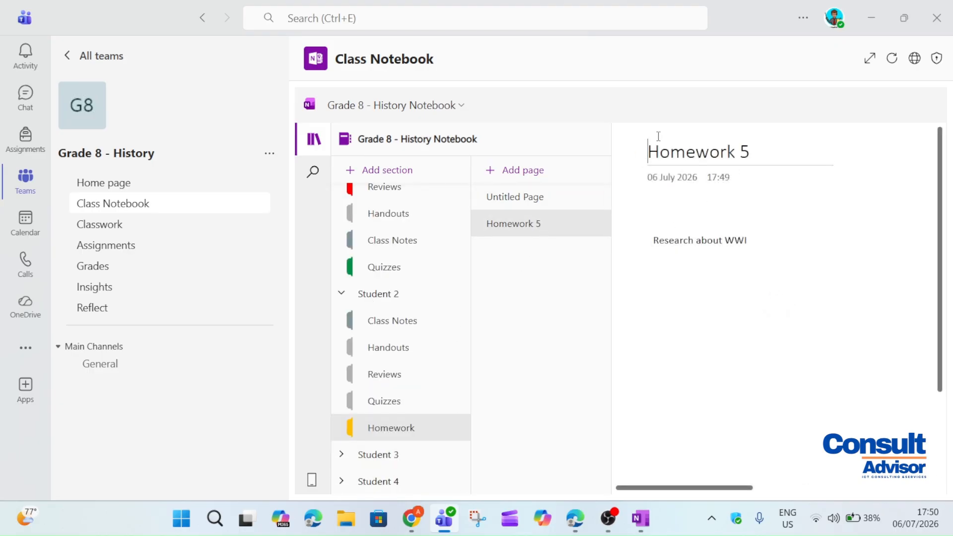
drag(649, 150, 738, 167)
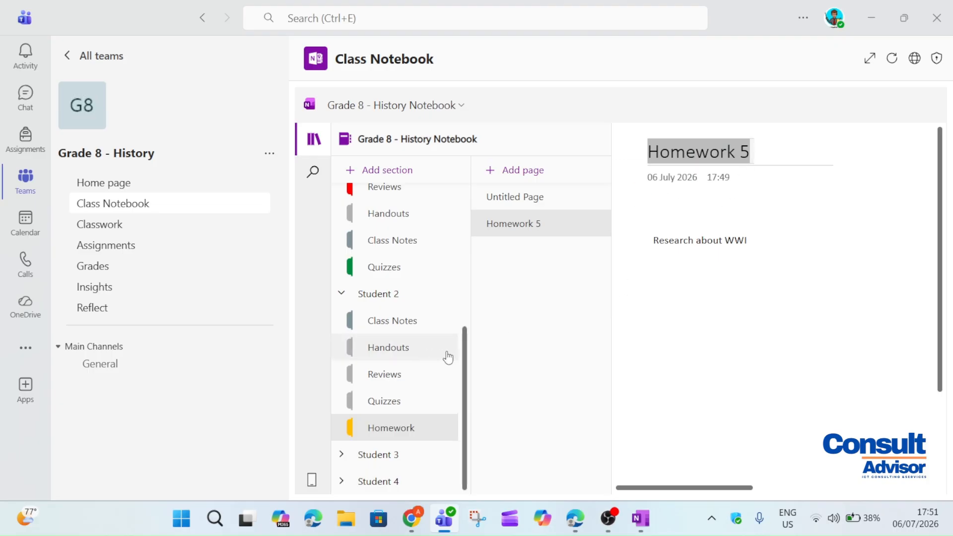
click(338, 453)
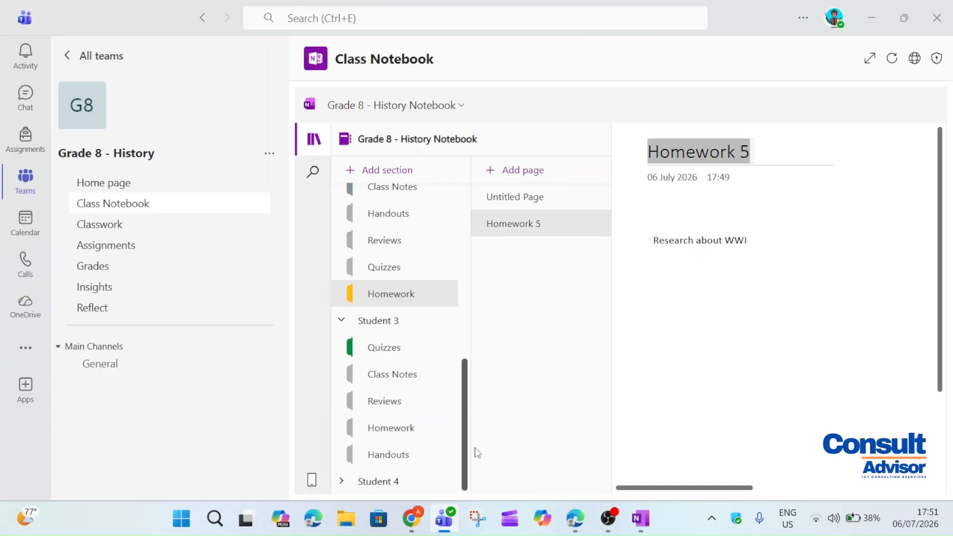
click(416, 433)
click(532, 229)
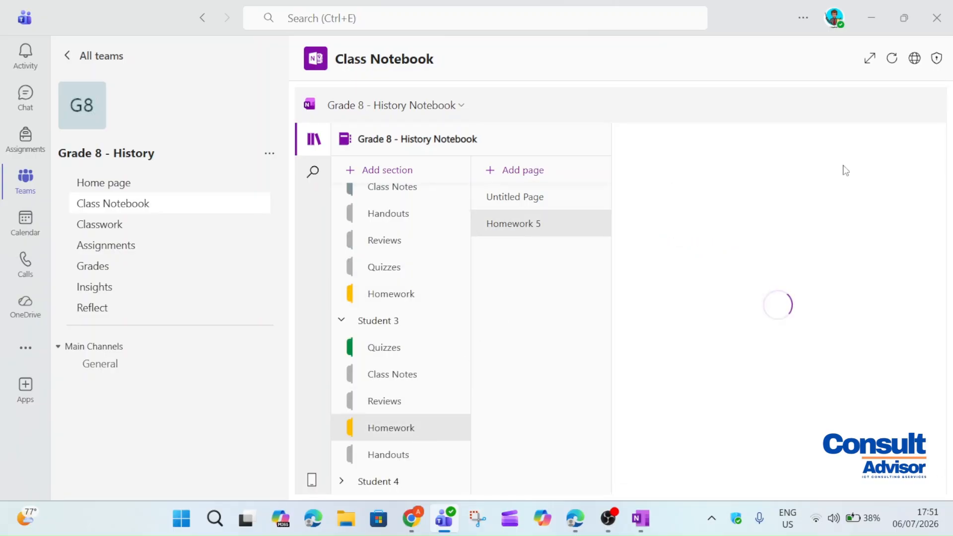
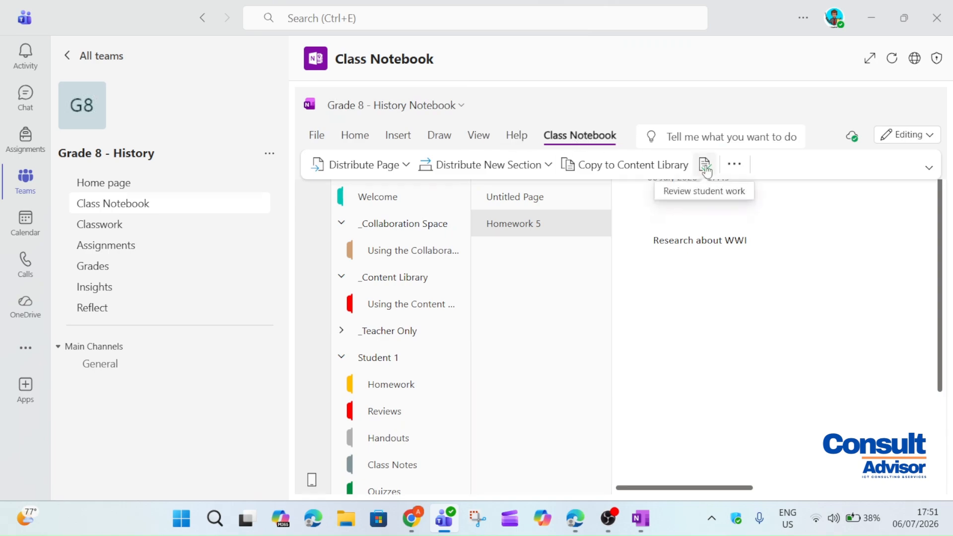
Start a student work review of the Homework section's Homework 5 page
click(706, 167)
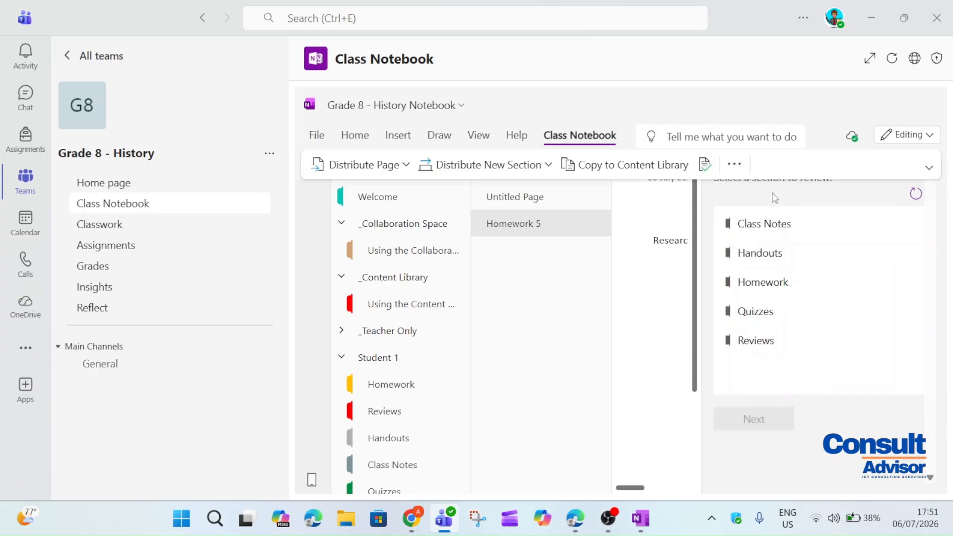
click(806, 294)
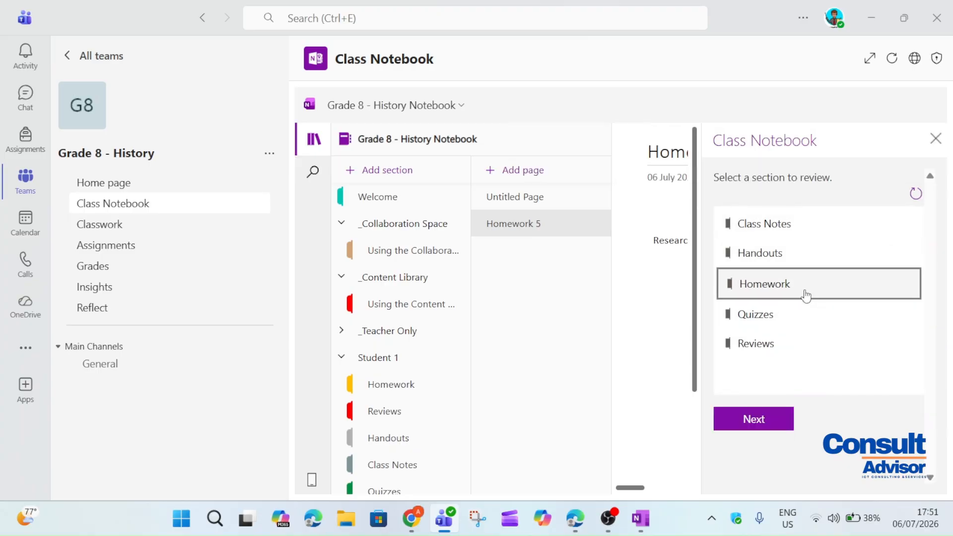
click(730, 429)
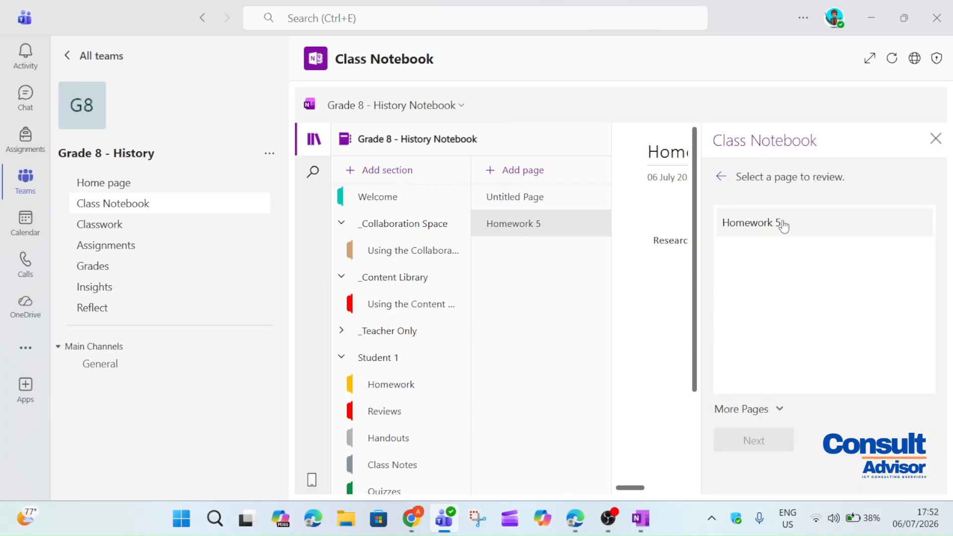
click(782, 225)
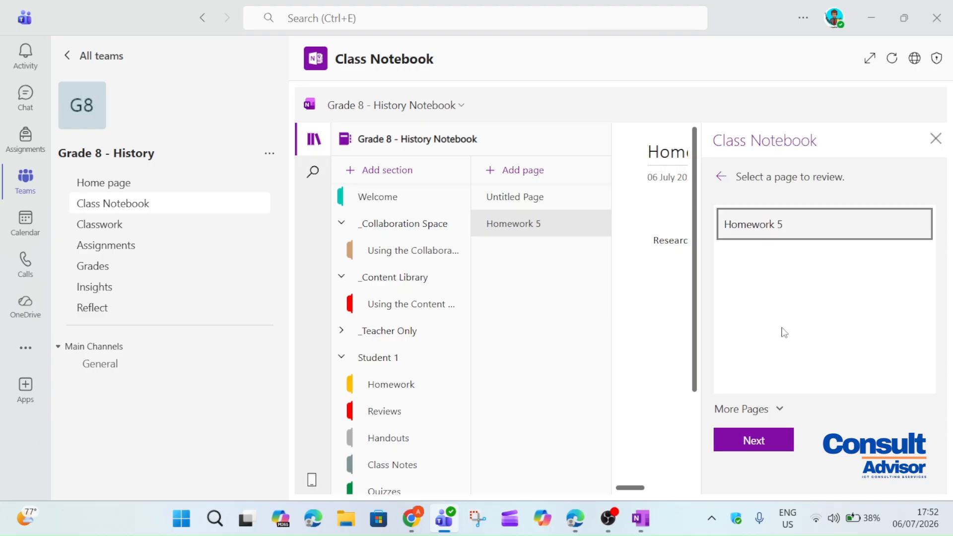
click(749, 435)
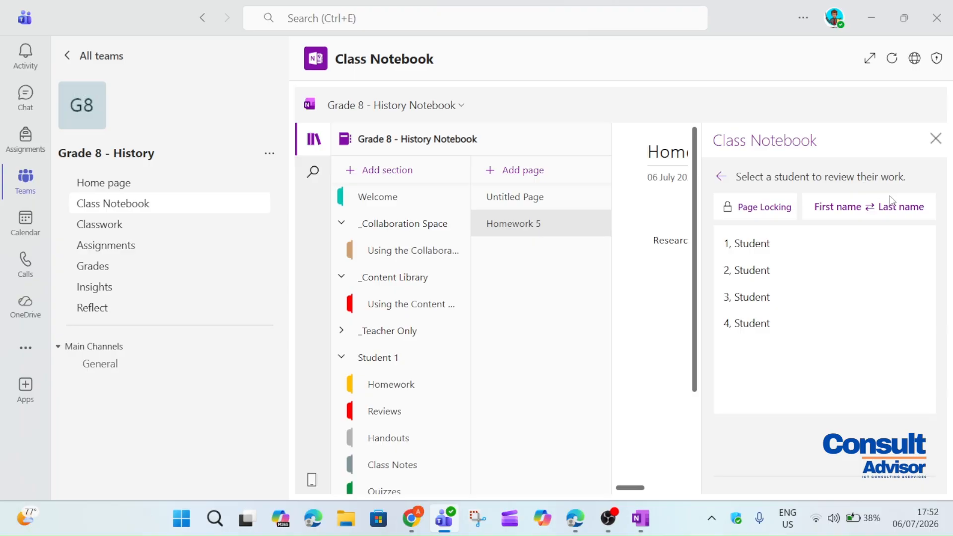
Switch from Student 1's to Student 2's Homework 5 and close the review pane
click(759, 253)
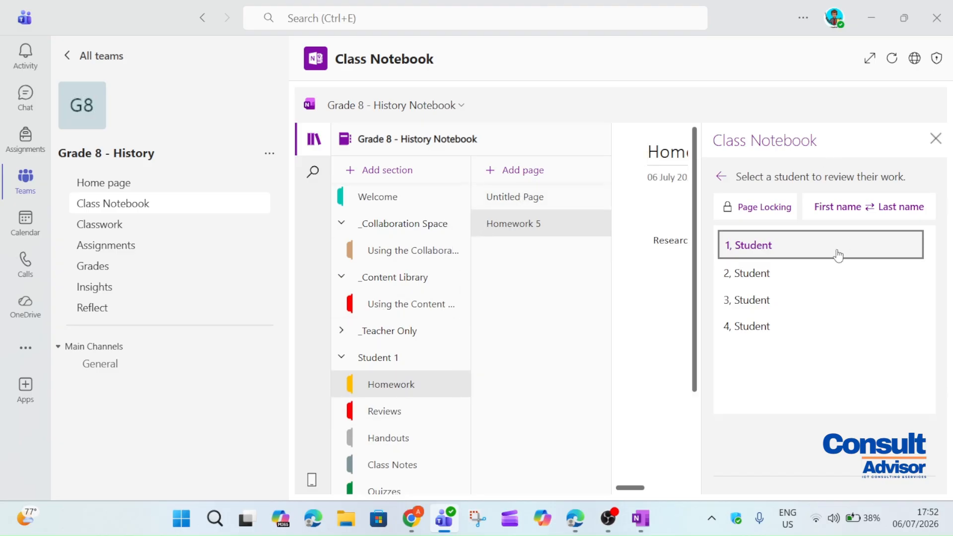
click(783, 273)
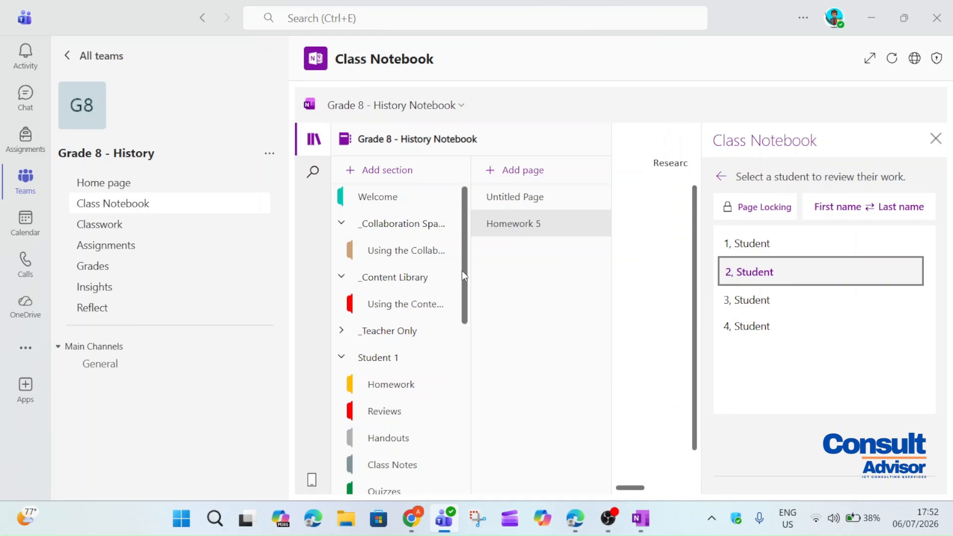
scroll(461, 298, down, 4)
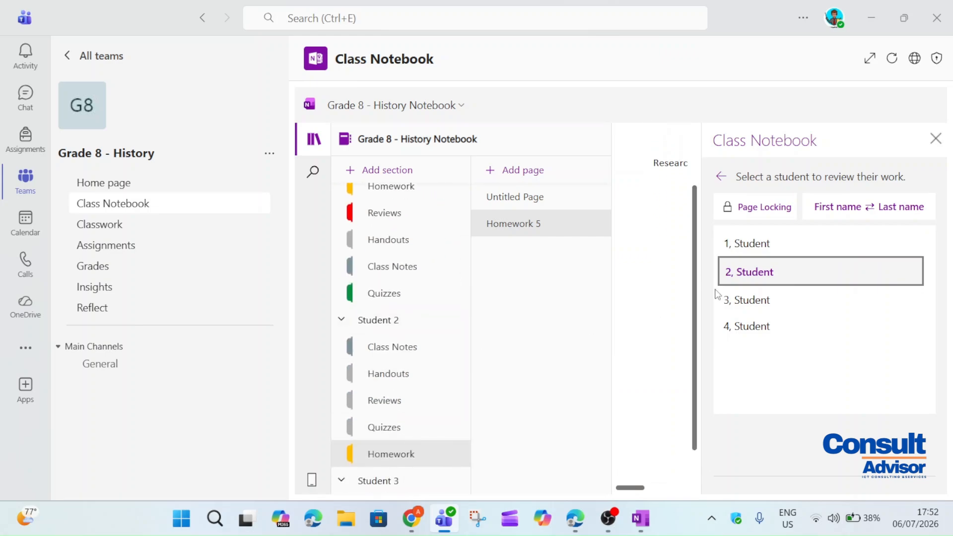
click(935, 139)
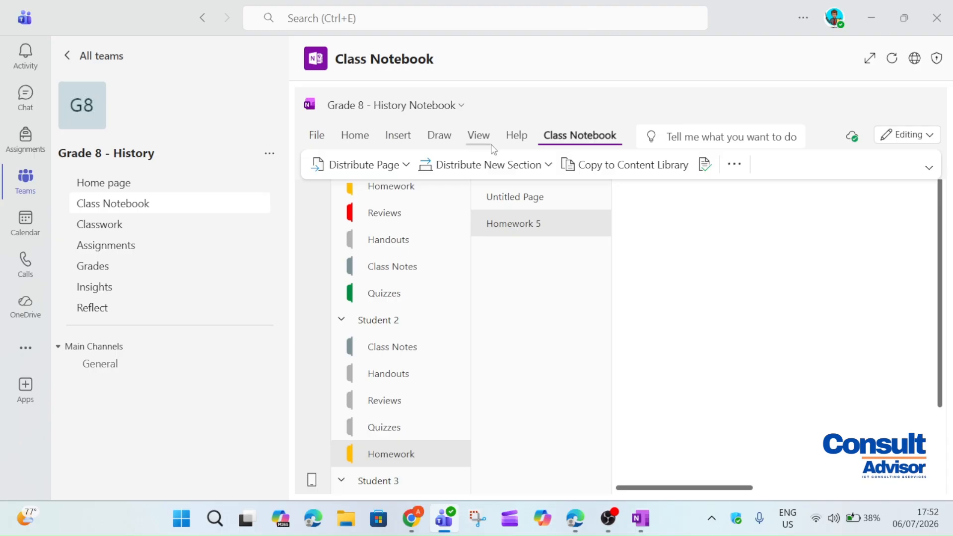
click(439, 135)
With the black pen, mark the page with a question mark, a cross and a check mark
click(523, 164)
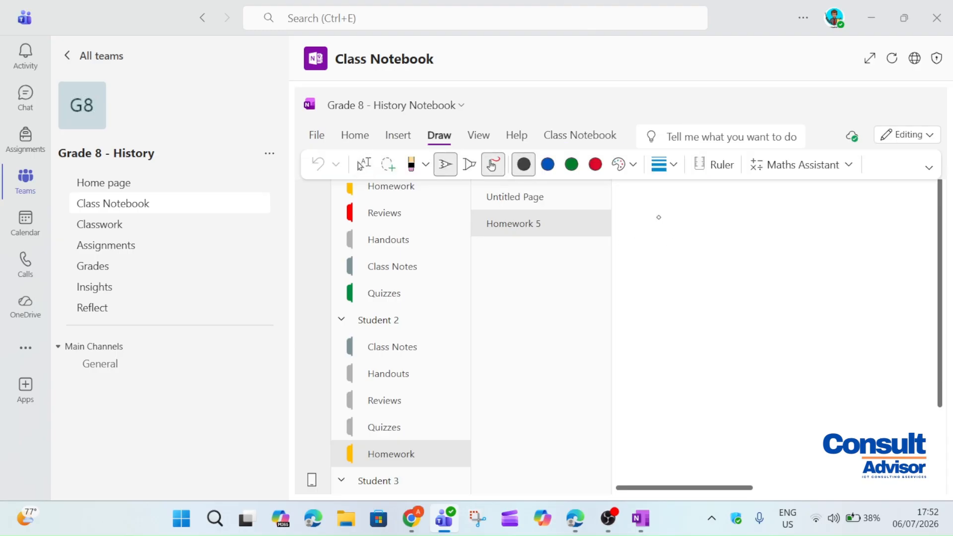
drag(666, 248, 666, 252)
click(666, 269)
drag(746, 214, 782, 264)
drag(778, 208, 764, 258)
drag(757, 302, 834, 271)
click(480, 362)
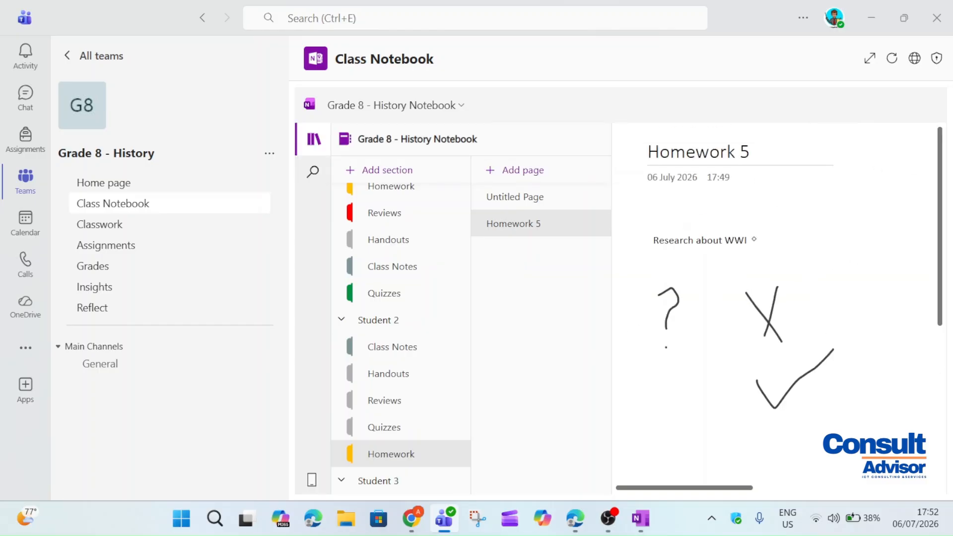
click(469, 103)
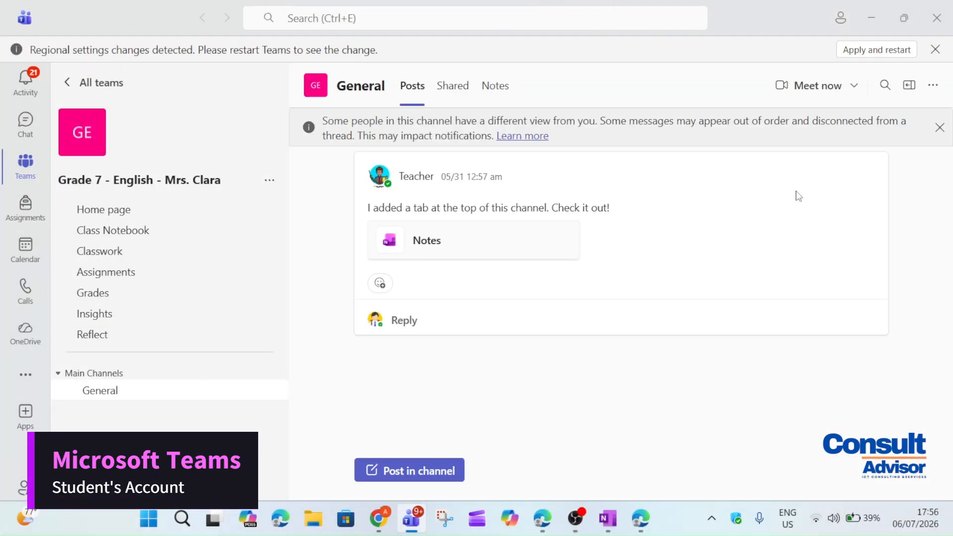
Open the Grade 8 - History class notebook and view the Collaboration Space's Collab and Class notes pages
click(30, 170)
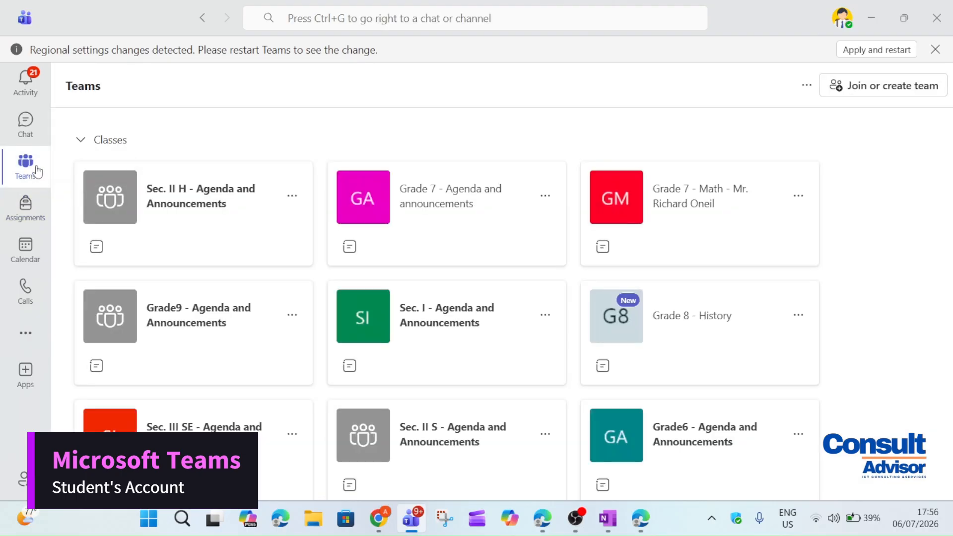
click(712, 339)
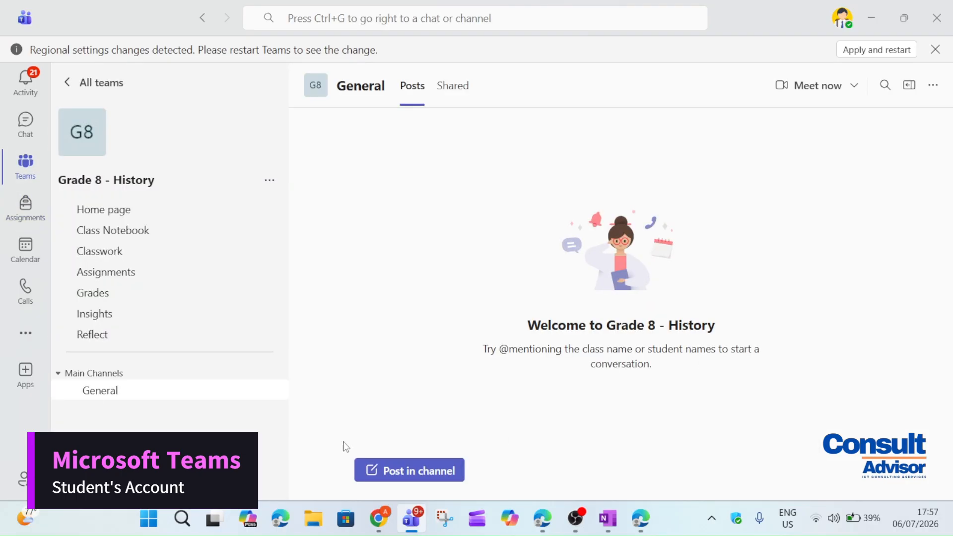
click(78, 234)
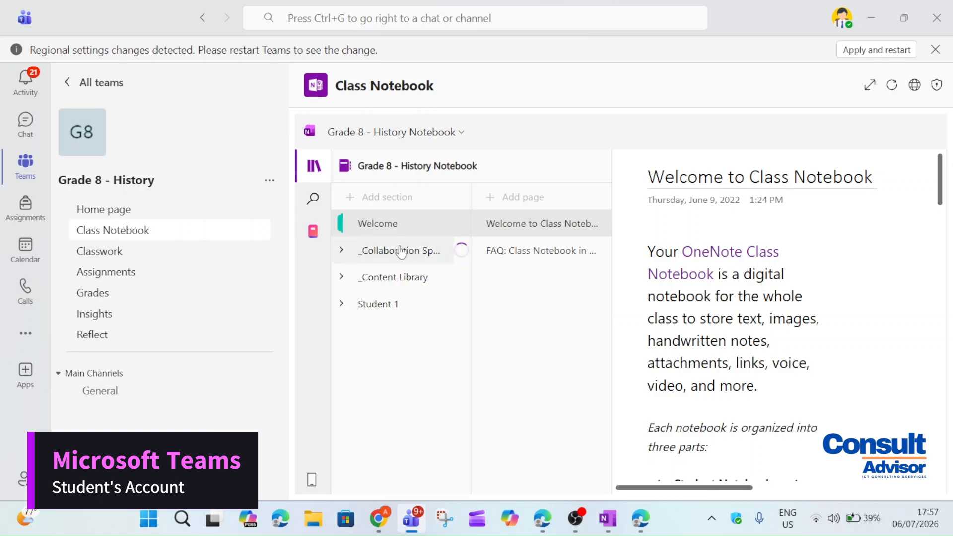
click(400, 250)
click(413, 281)
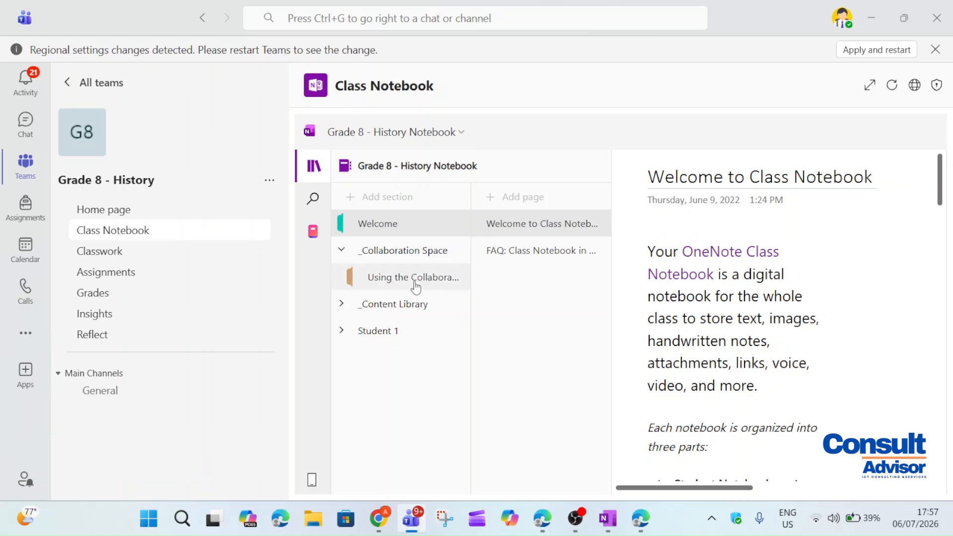
click(502, 263)
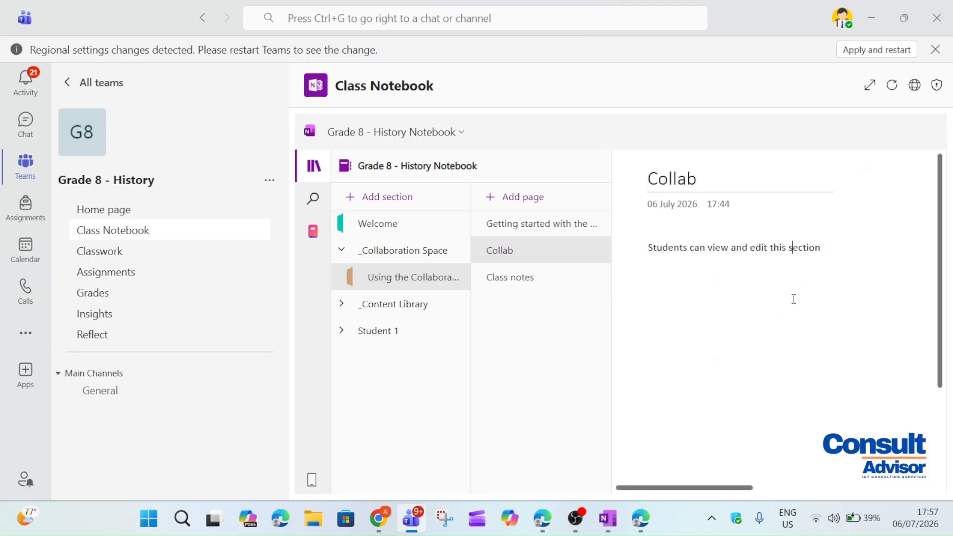
click(511, 277)
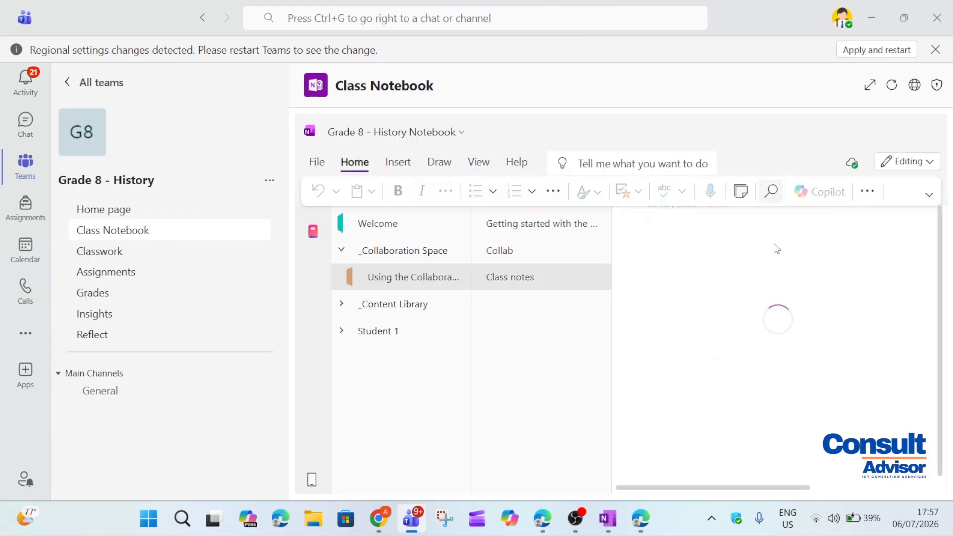
View the Content Library's Lesson plan for monday, then open Student 1's Homework section
click(399, 298)
click(412, 331)
click(537, 250)
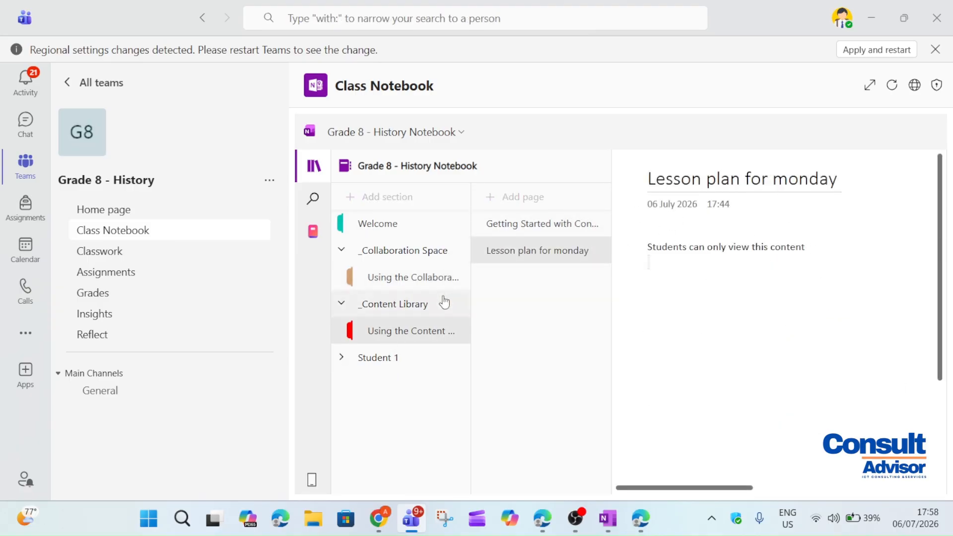
click(385, 312)
click(443, 331)
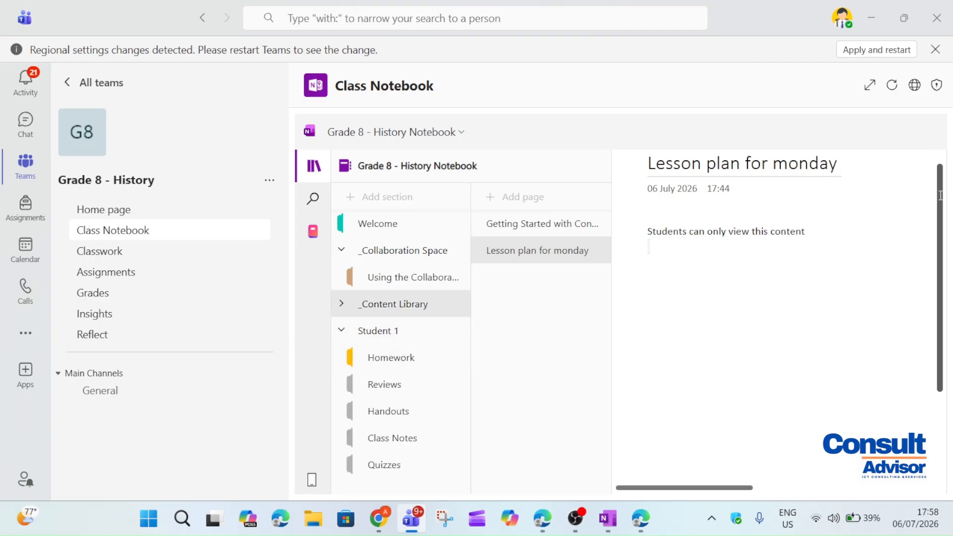
click(368, 362)
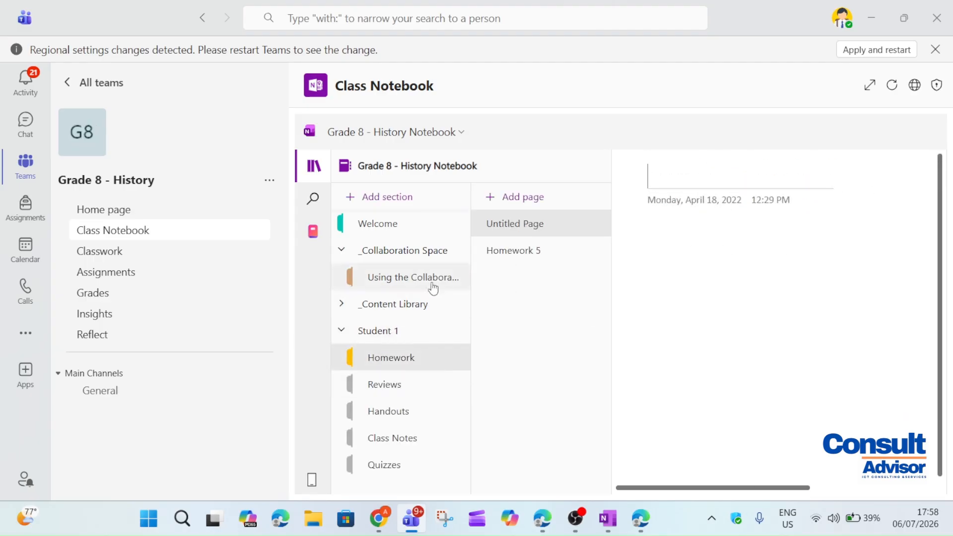
Open Homework 5 and place a new note below the 'Research about WWI' text
click(487, 250)
mouse_move(787, 278)
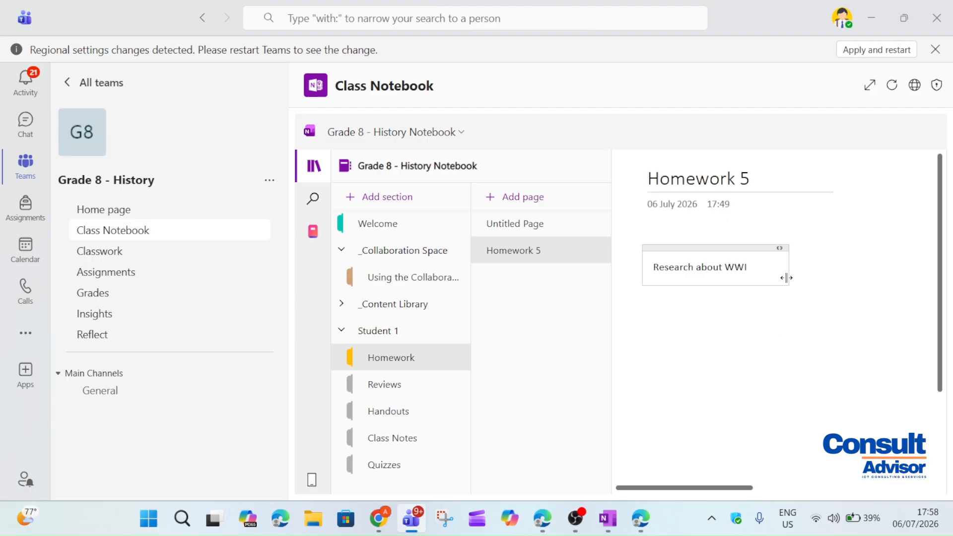
click(774, 274)
click(663, 321)
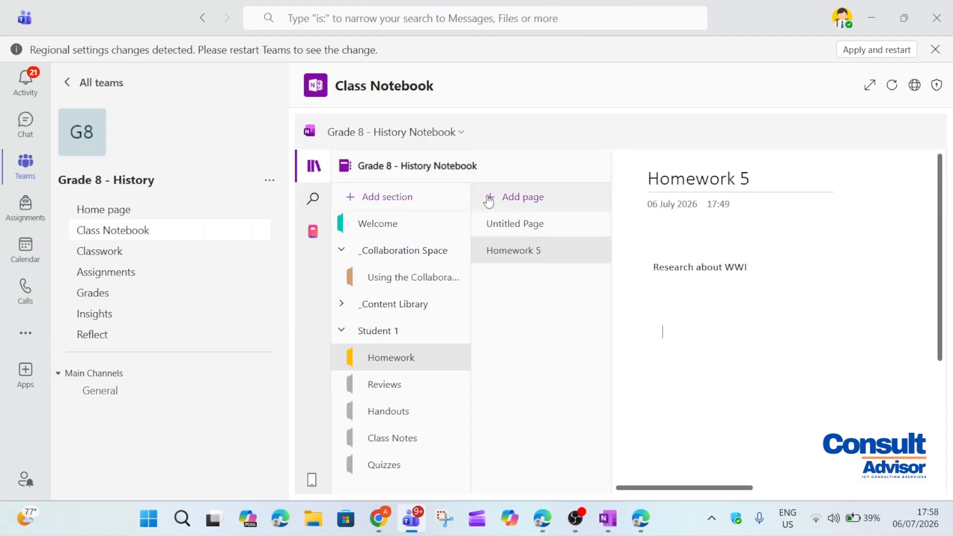
mouse_move(502, 145)
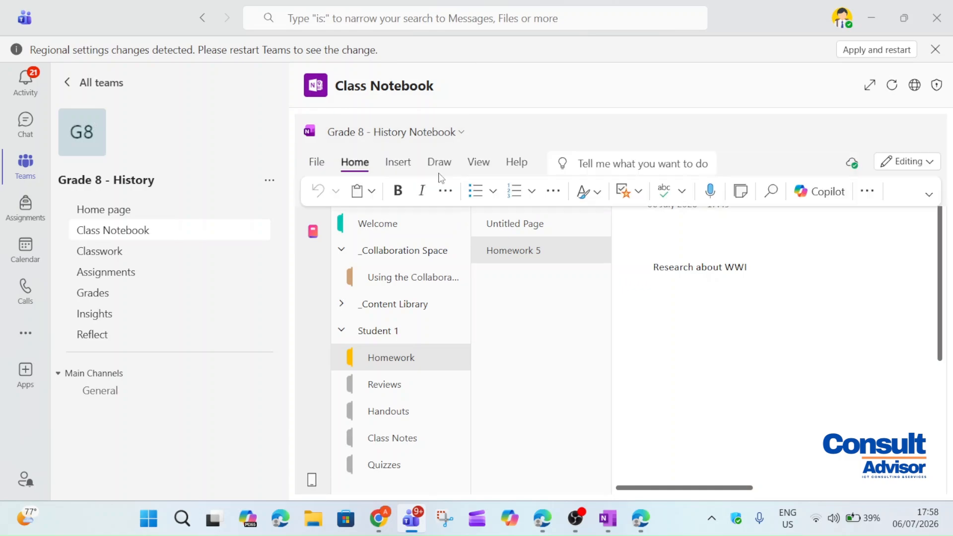
click(396, 164)
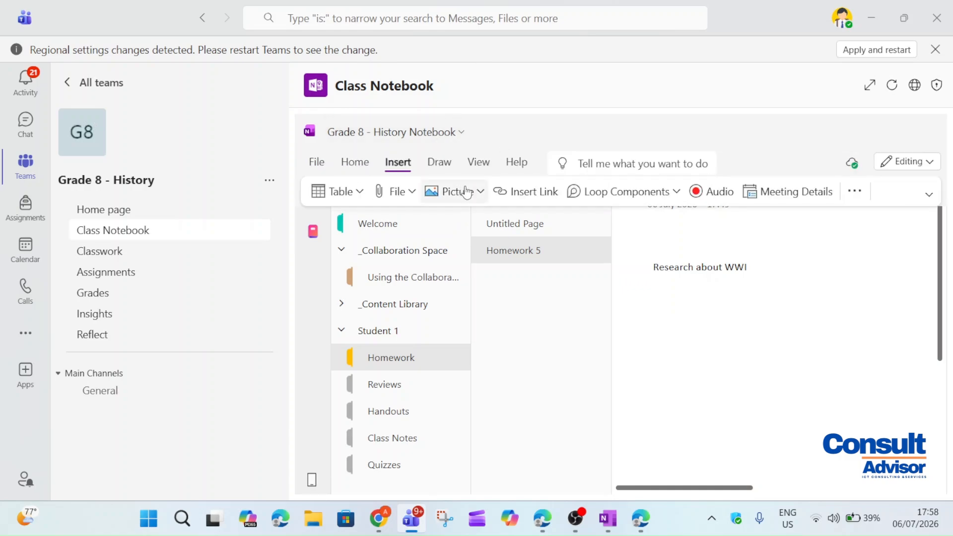
Insert the Research assignment Word file onto the page as an attachment
click(395, 198)
click(437, 219)
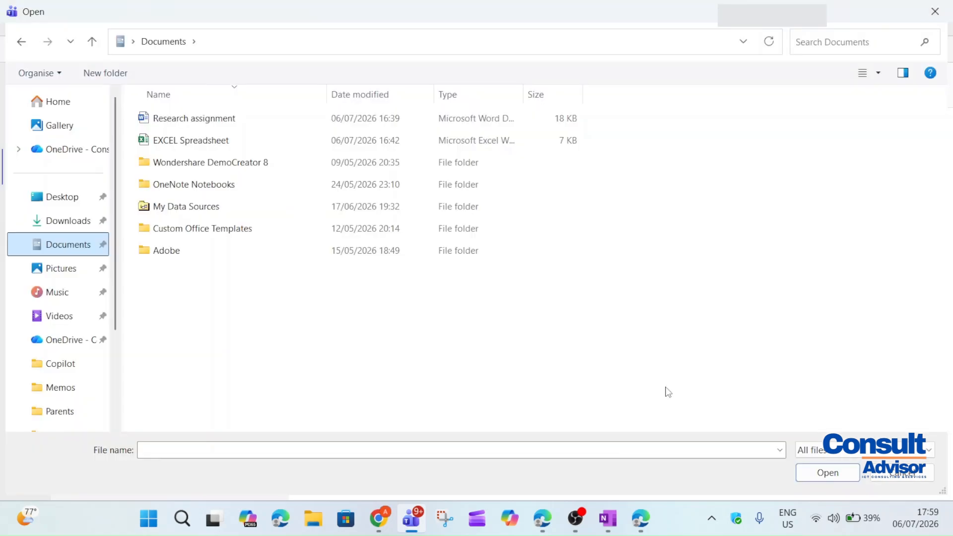
click(225, 118)
click(850, 473)
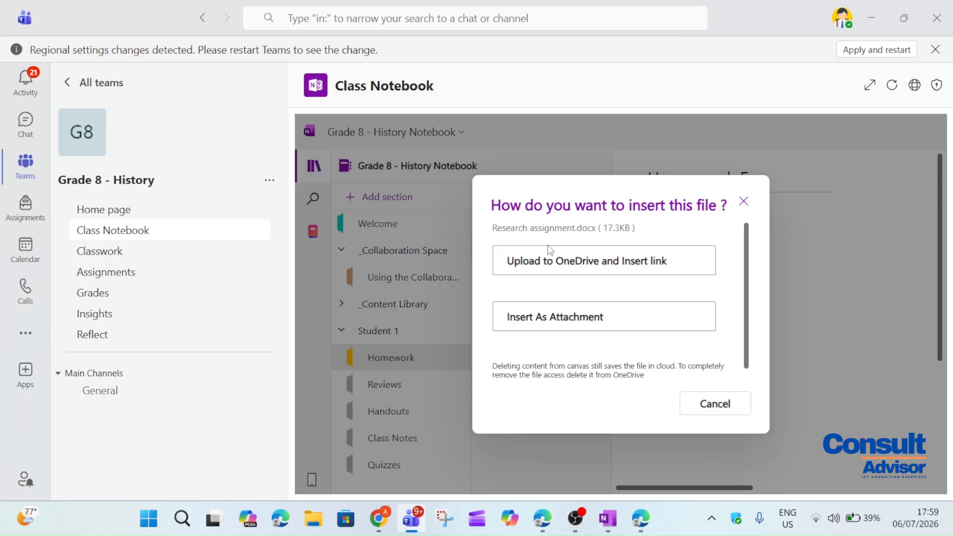
click(557, 323)
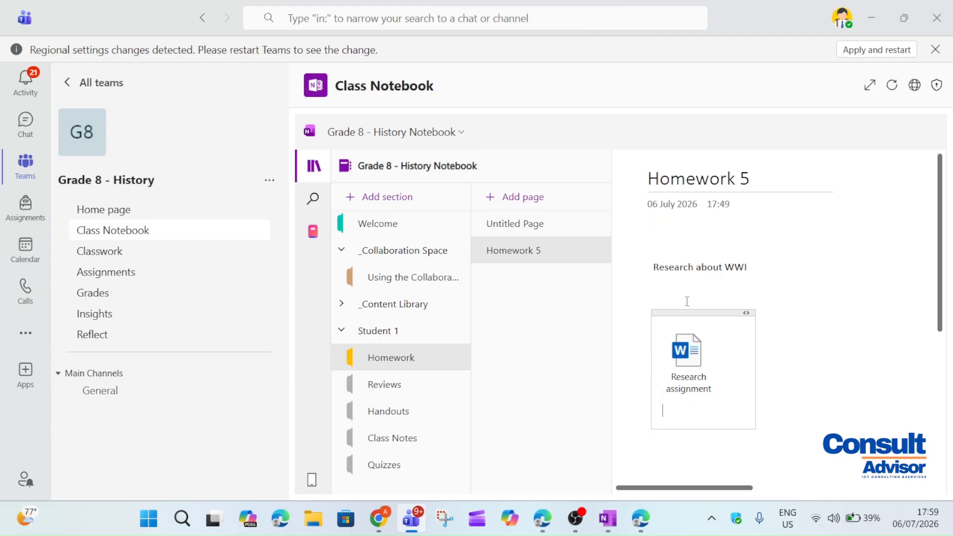
click(808, 415)
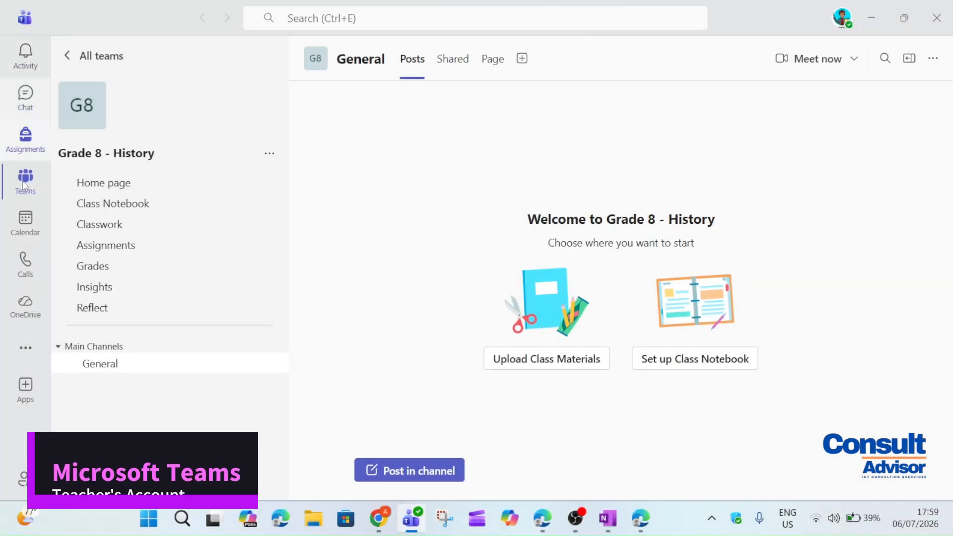
Open Student 1's Homework 5 page and download the attached Research assignment file
click(85, 207)
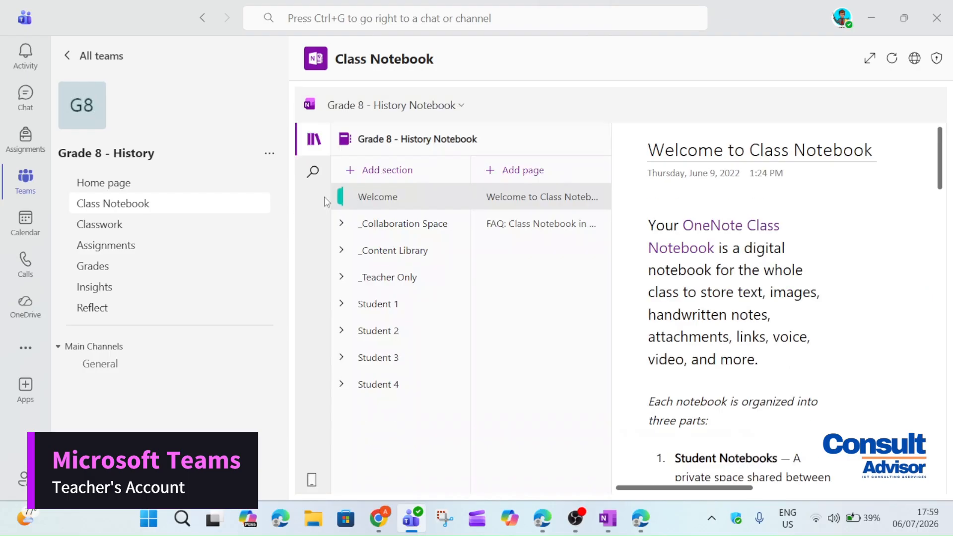
click(378, 304)
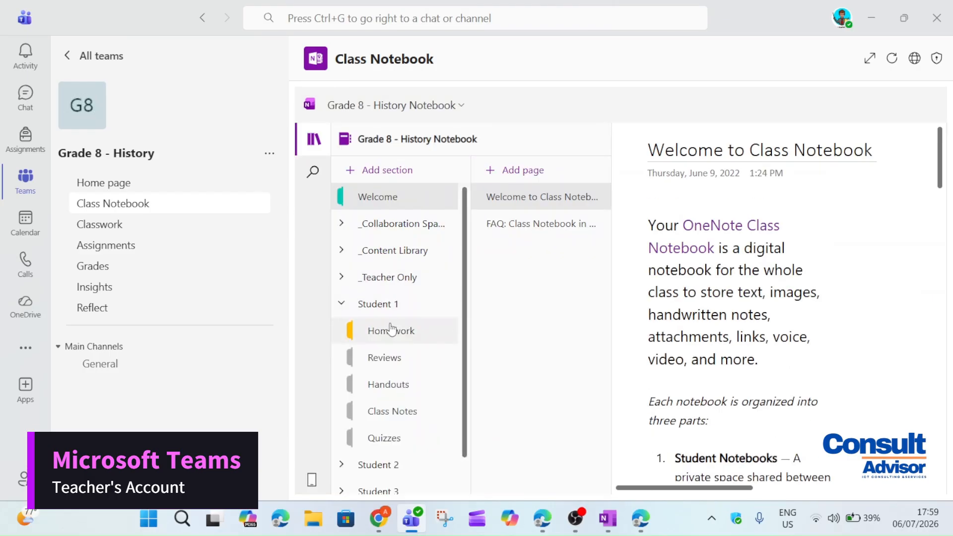
click(392, 329)
click(491, 232)
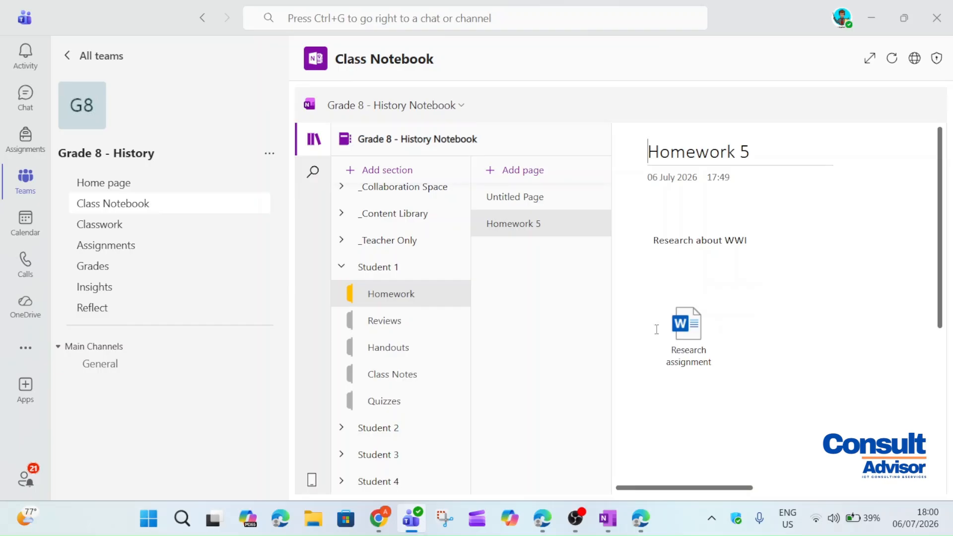
double_click(674, 335)
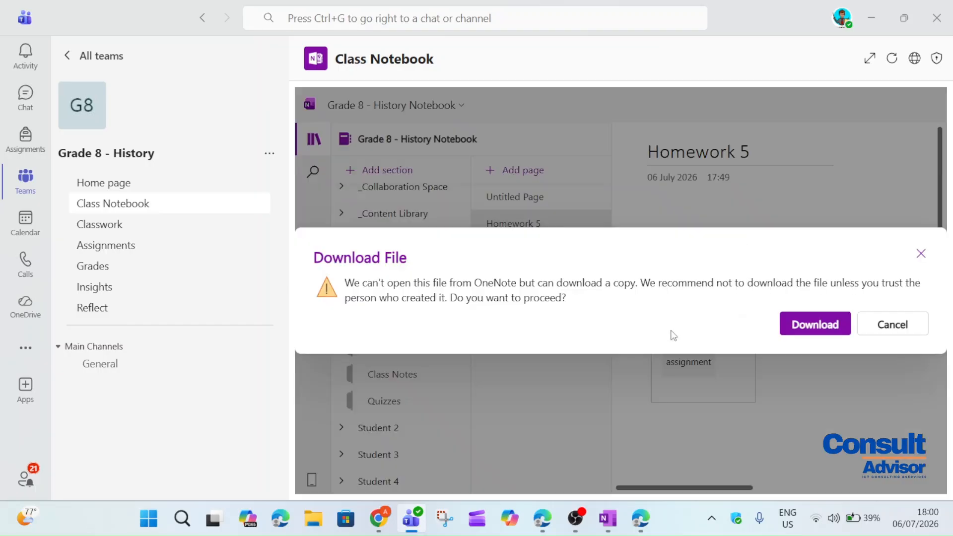
click(836, 328)
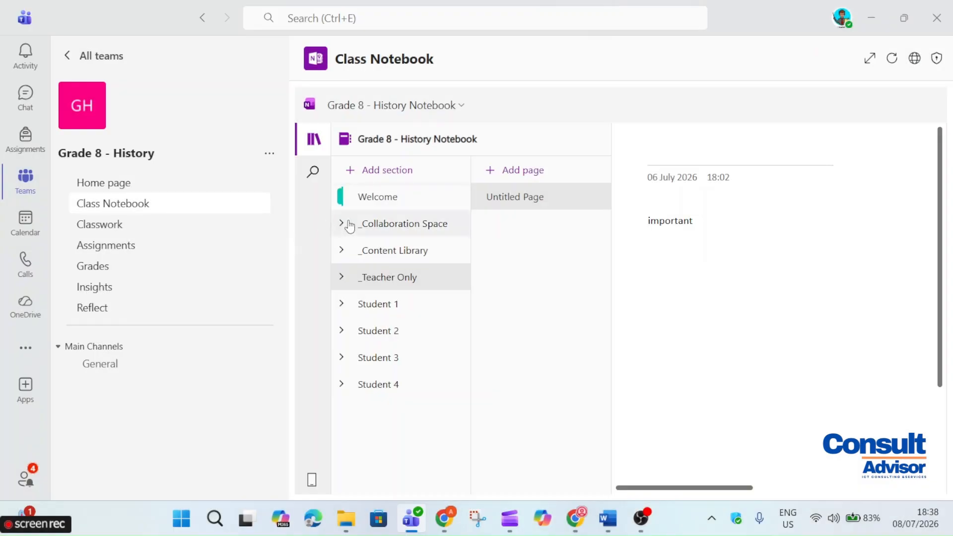
Open the important notes section under _Content Library and show the Class Notebook teacher tools
click(359, 252)
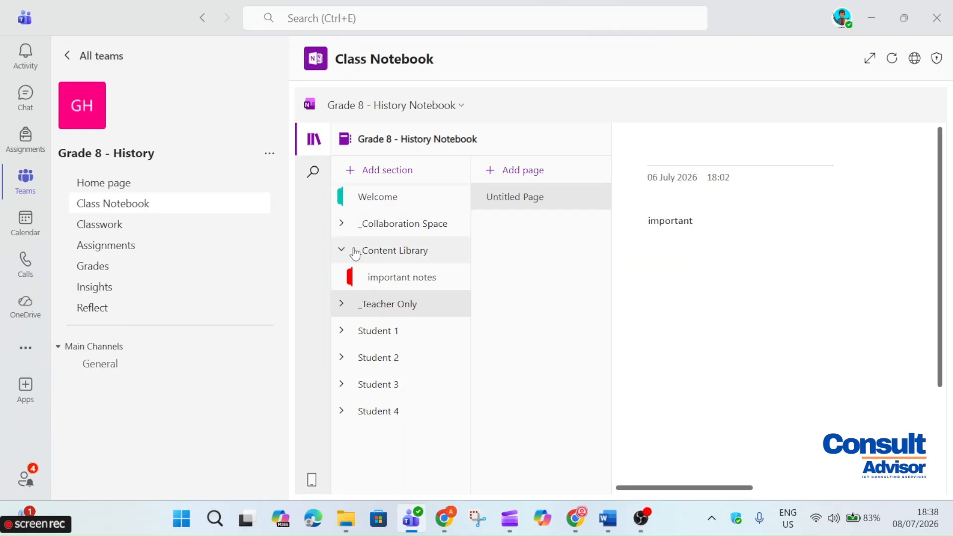
click(359, 277)
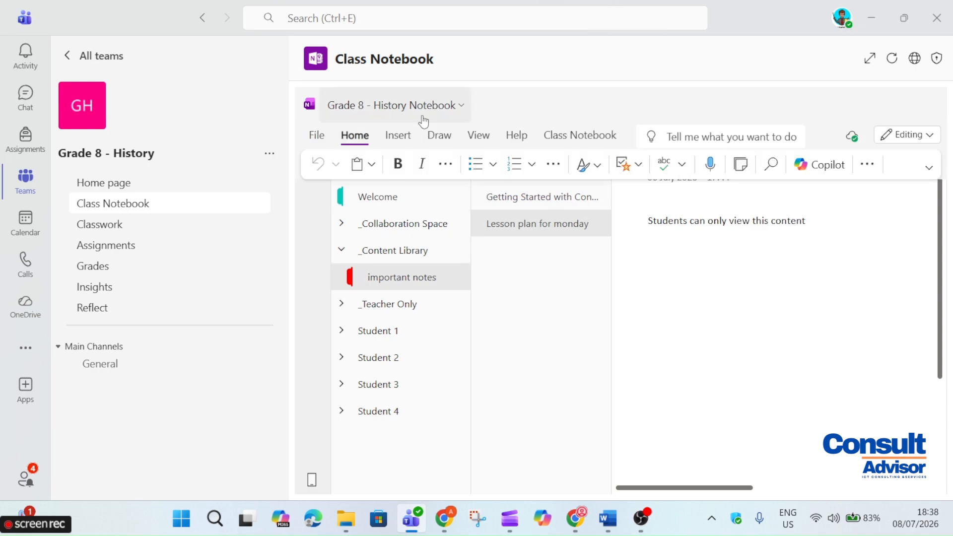
click(574, 144)
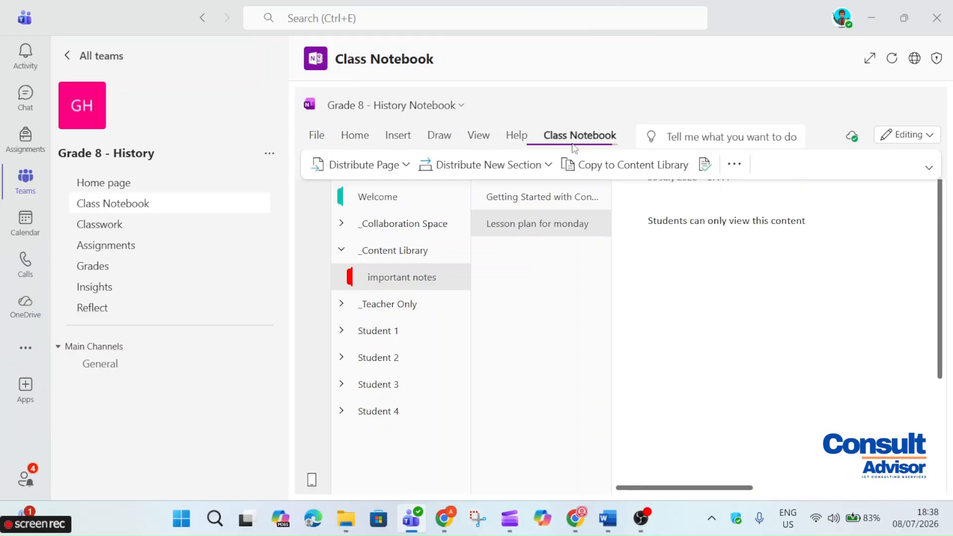
Copy the Using the Content Library section into the Grade 7 English notebook's Content Library
click(628, 166)
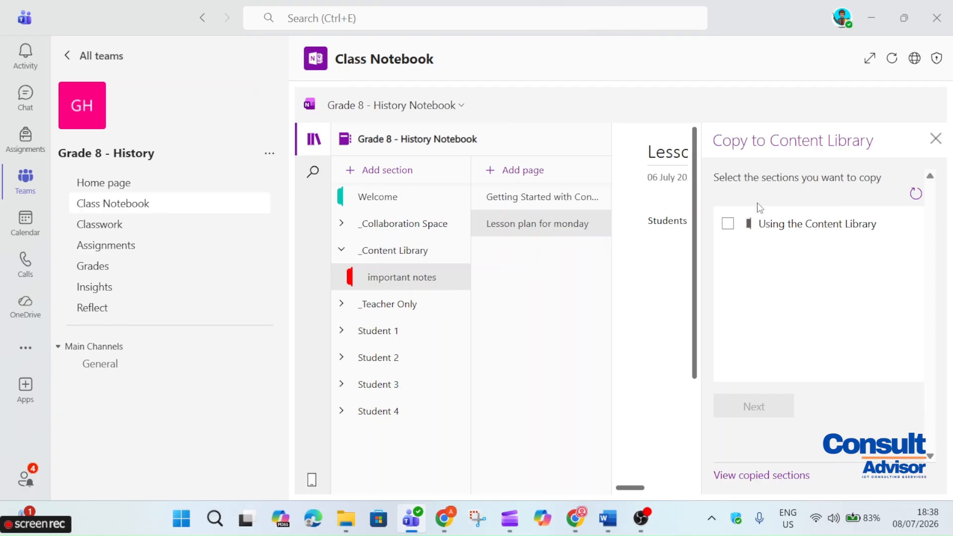
click(812, 227)
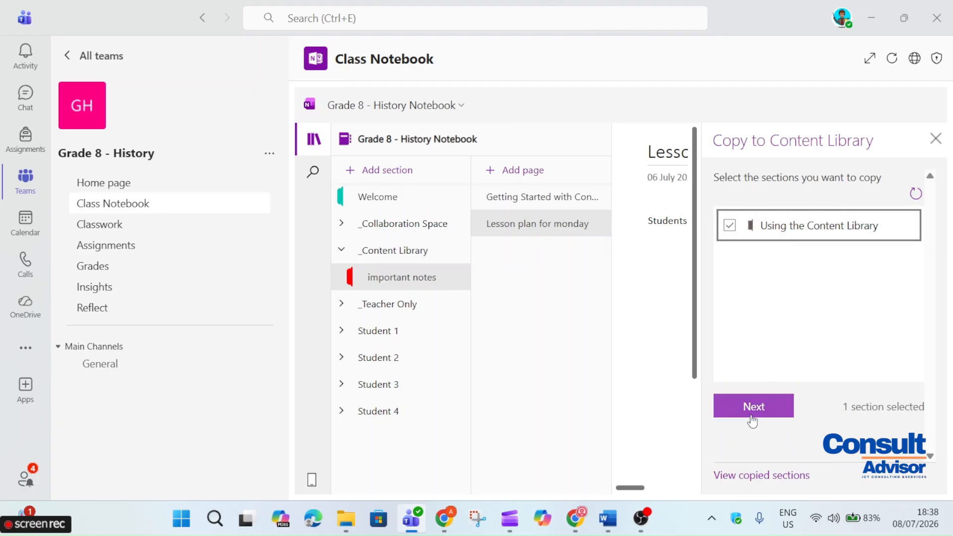
click(757, 412)
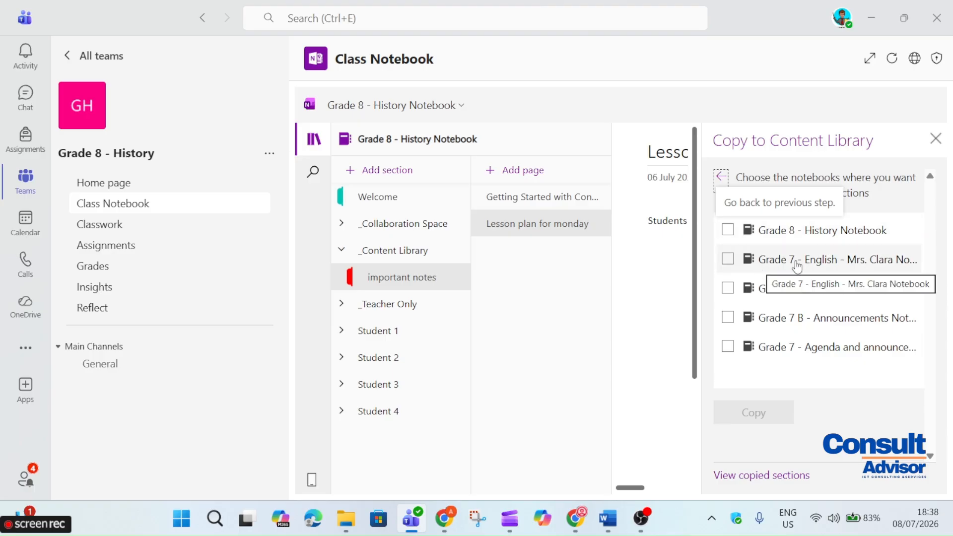
click(728, 259)
click(738, 418)
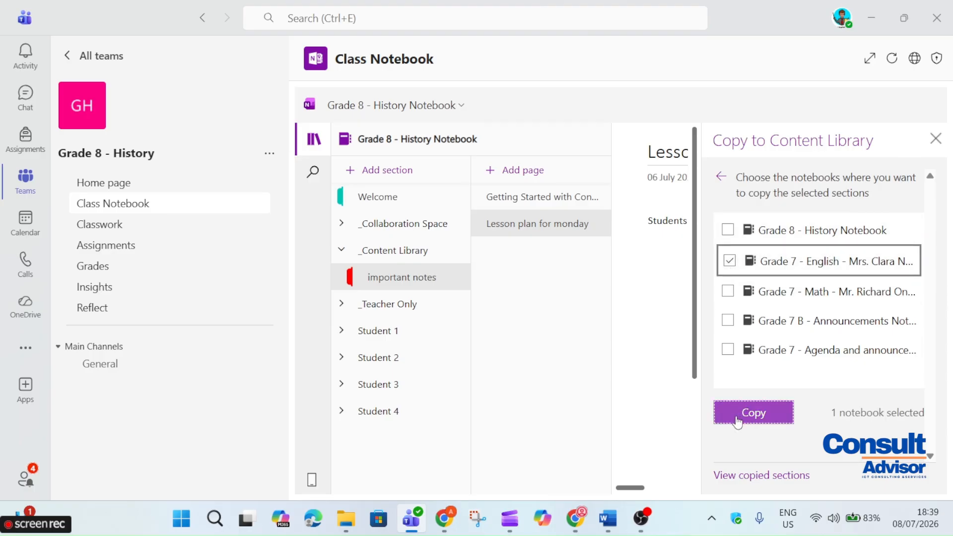
click(775, 413)
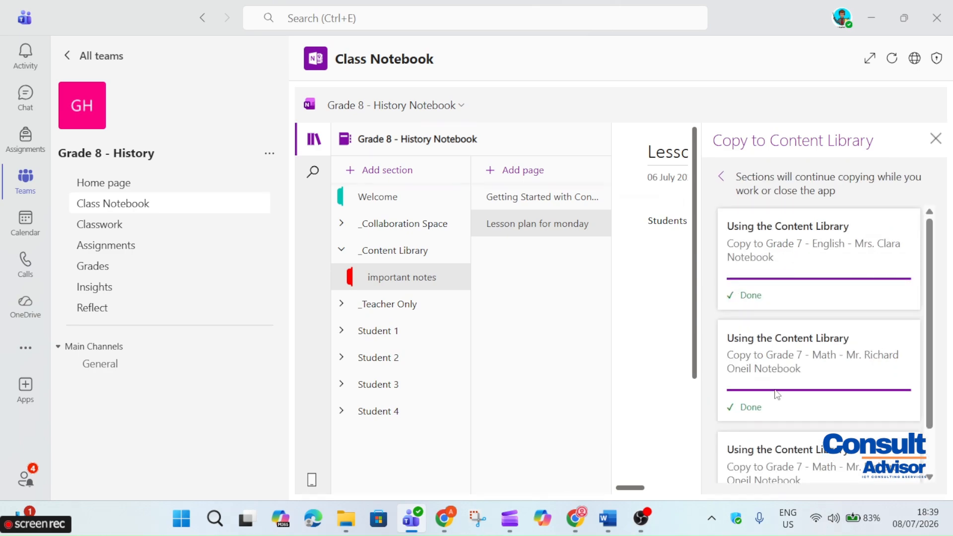
click(935, 139)
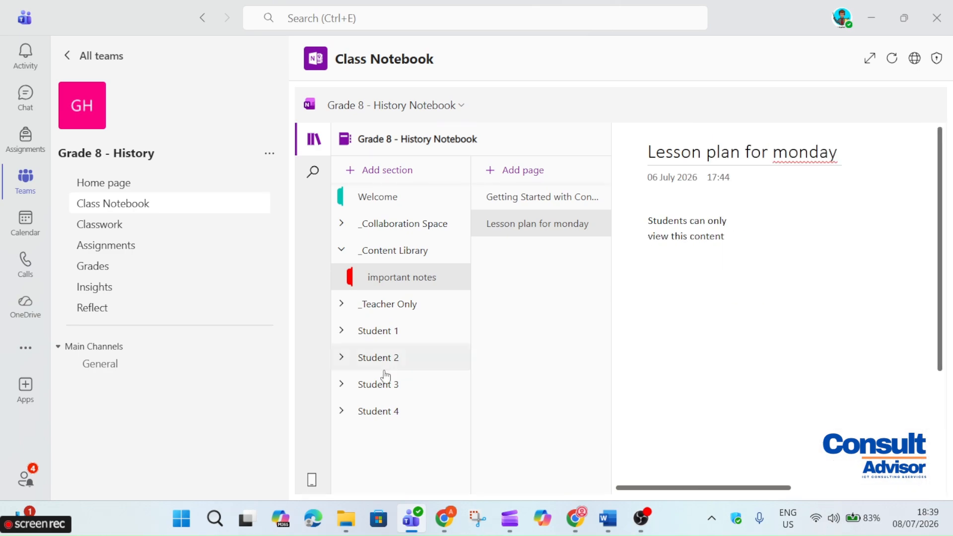
click(25, 180)
In the Grade 7 English class notebook, open the Content Library's Lesson plan for monday page
click(645, 282)
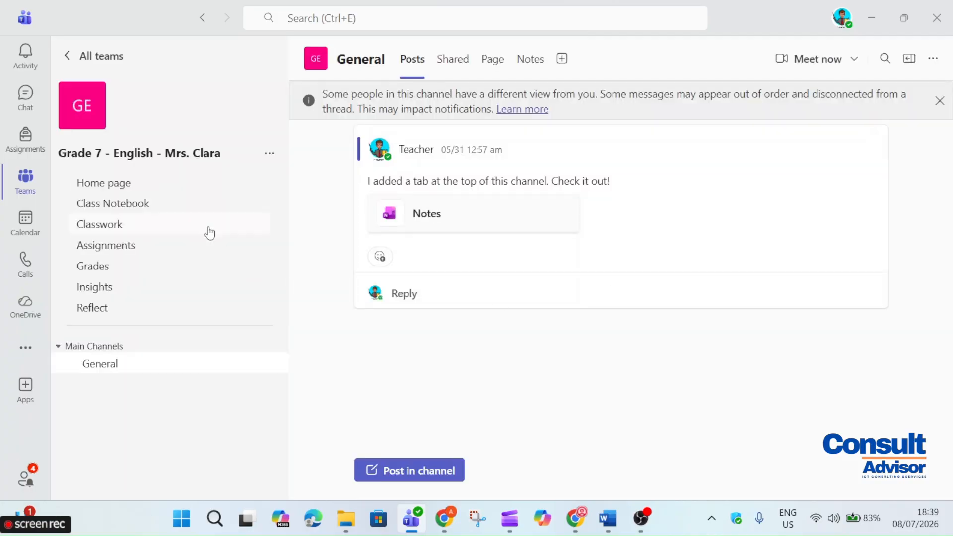
click(154, 204)
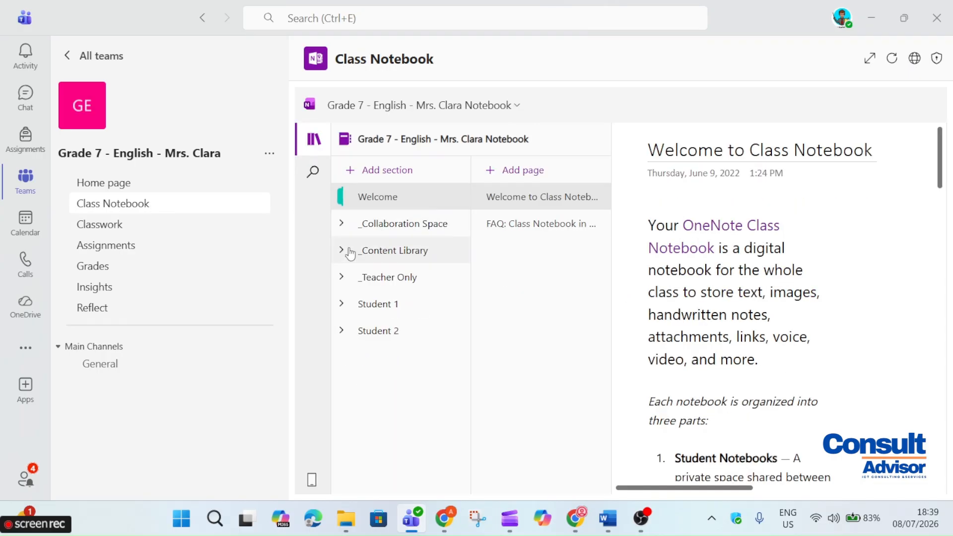
click(349, 252)
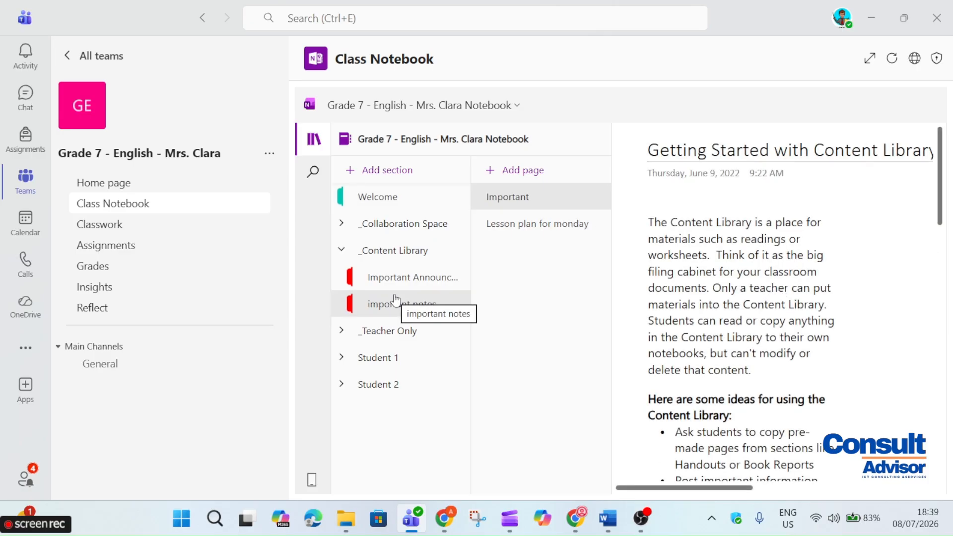
click(532, 223)
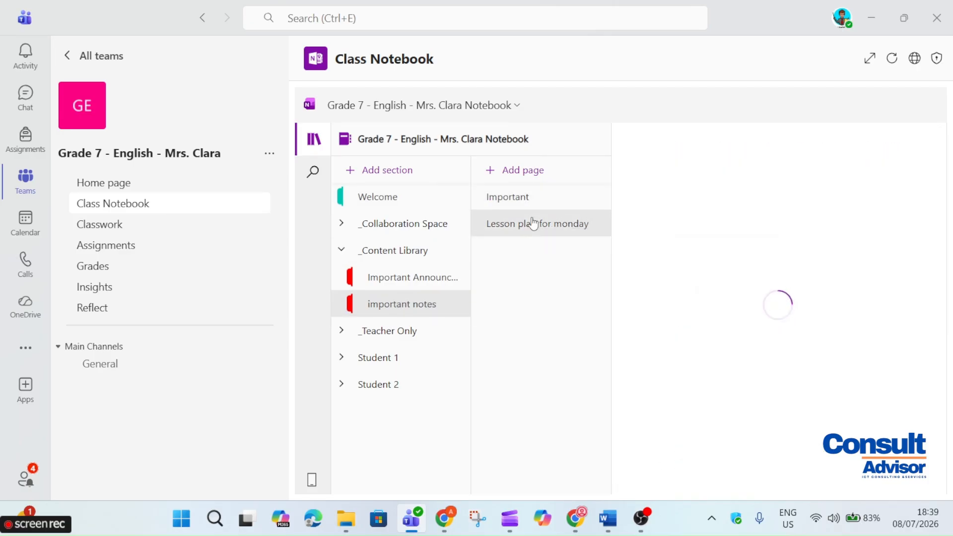
click(534, 208)
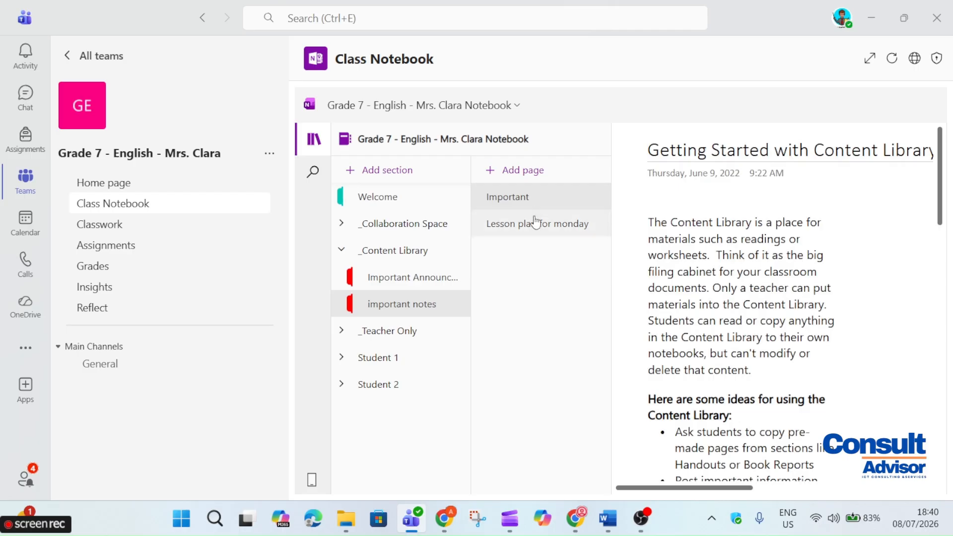
click(535, 223)
scroll(685, 275, down, 1)
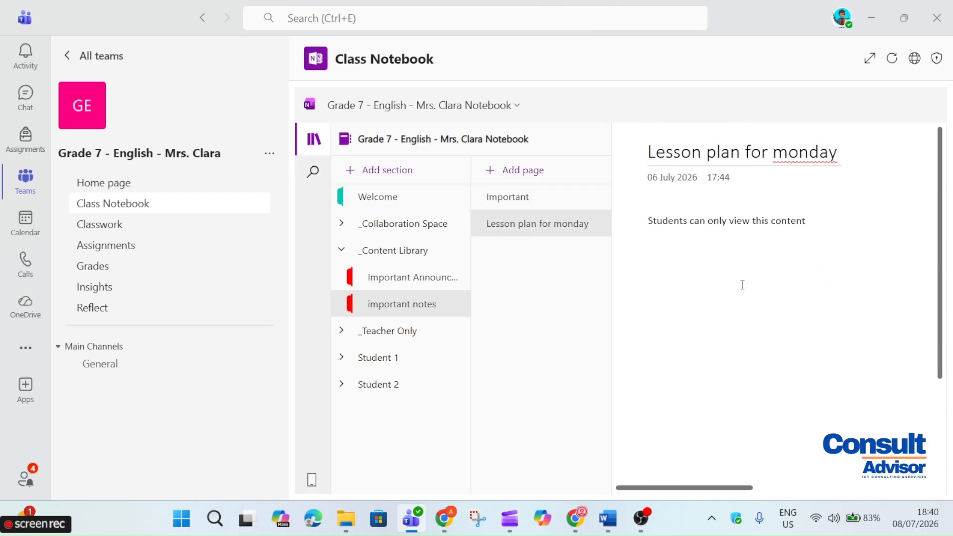